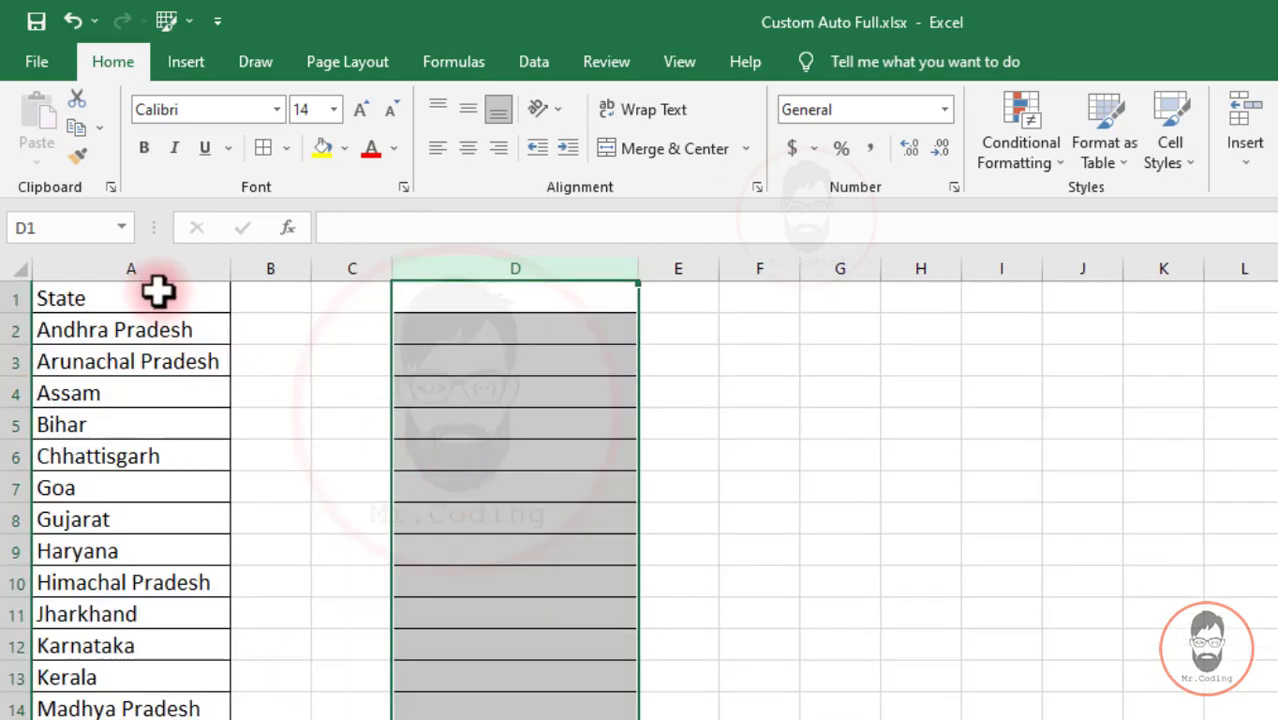
- Enter State in cell D1 and auto-fill the state list down the bordered cells of column D
click(157, 289)
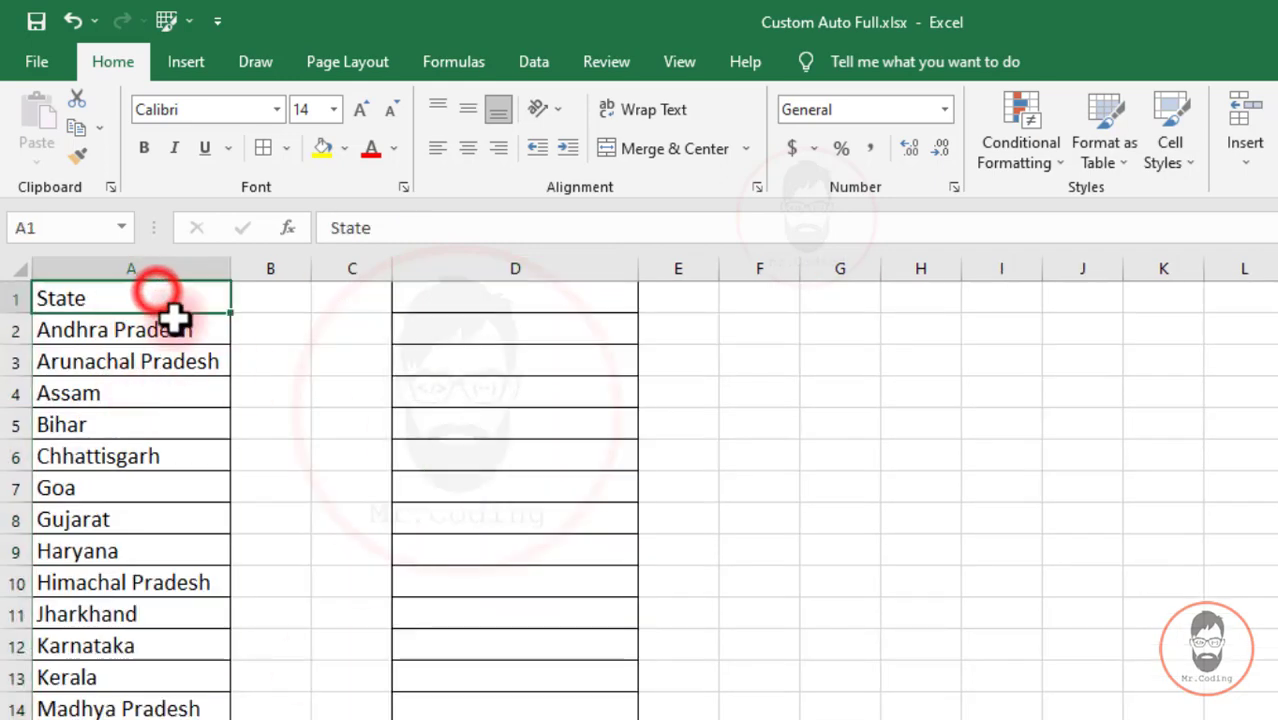
click(451, 302)
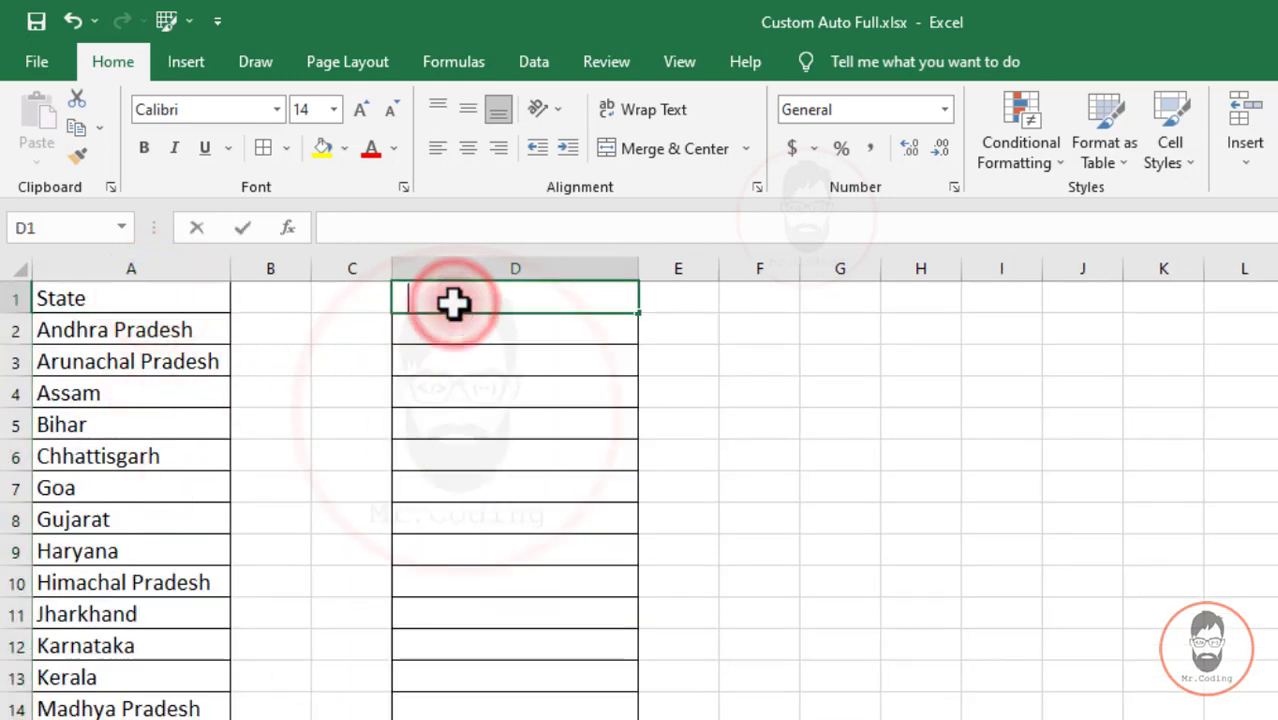
text(State)
key(ctrl+Return)
drag(640, 316, 600, 712)
scroll(585, 685, up, 2)
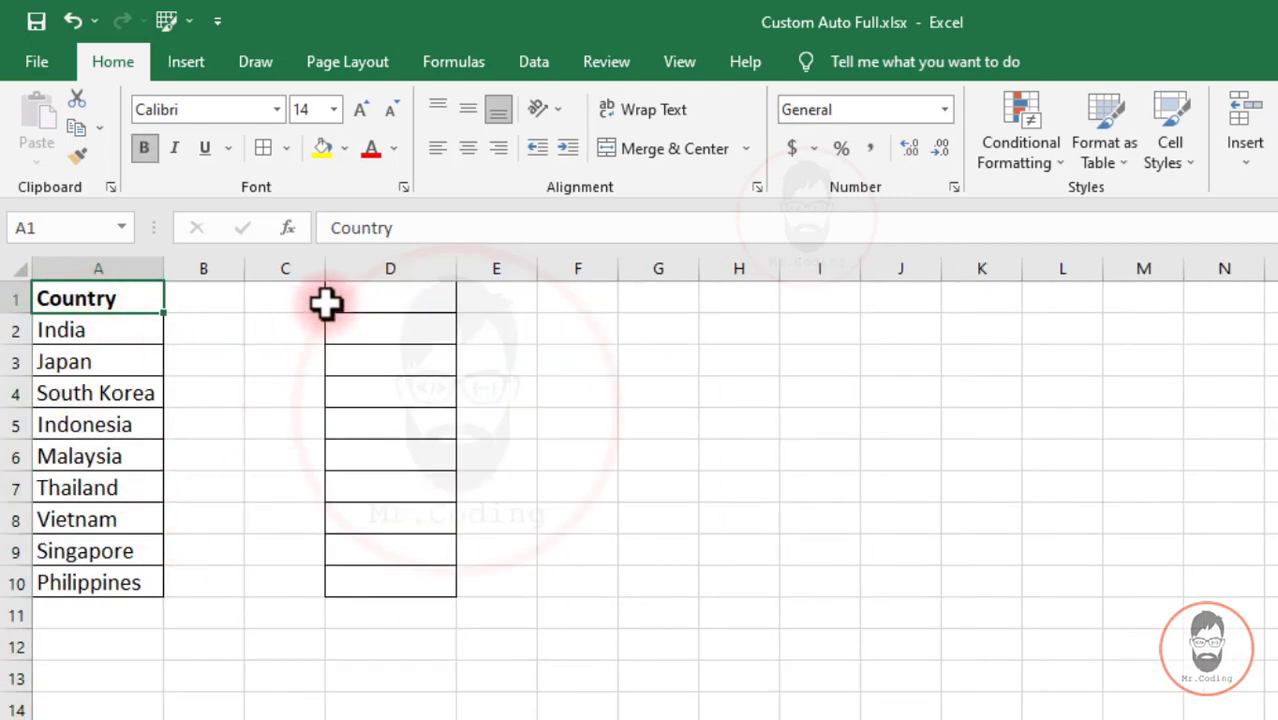
- On the country sheet, enter Country in cell D1 and auto-fill the list down to D10
click(372, 300)
text(C)
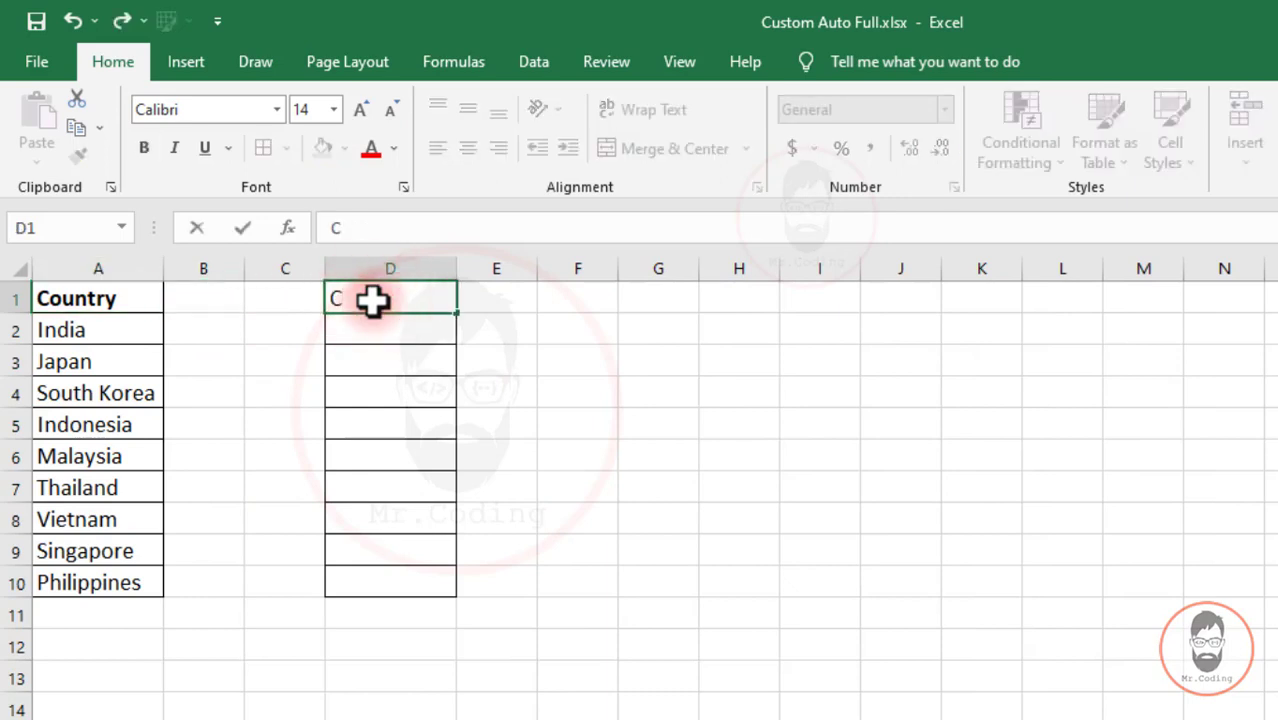
text(ountry)
key(ctrl+Return)
drag(455, 316, 456, 590)
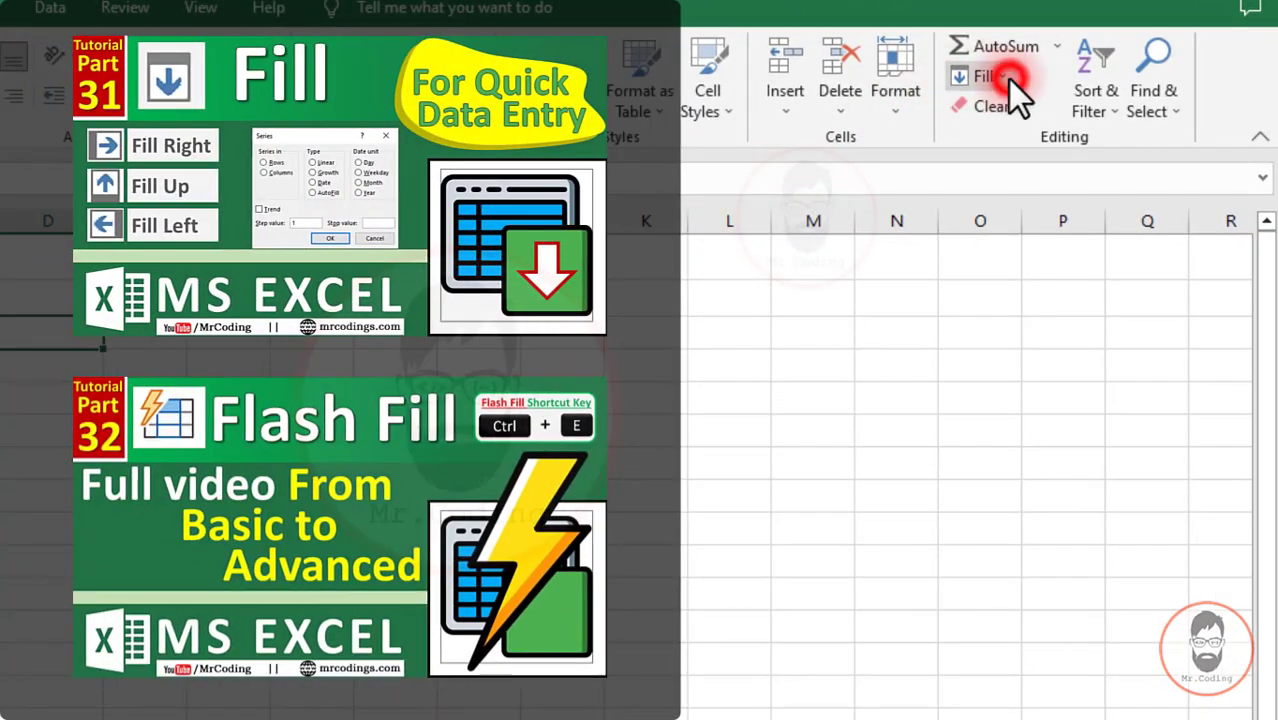
click(1002, 77)
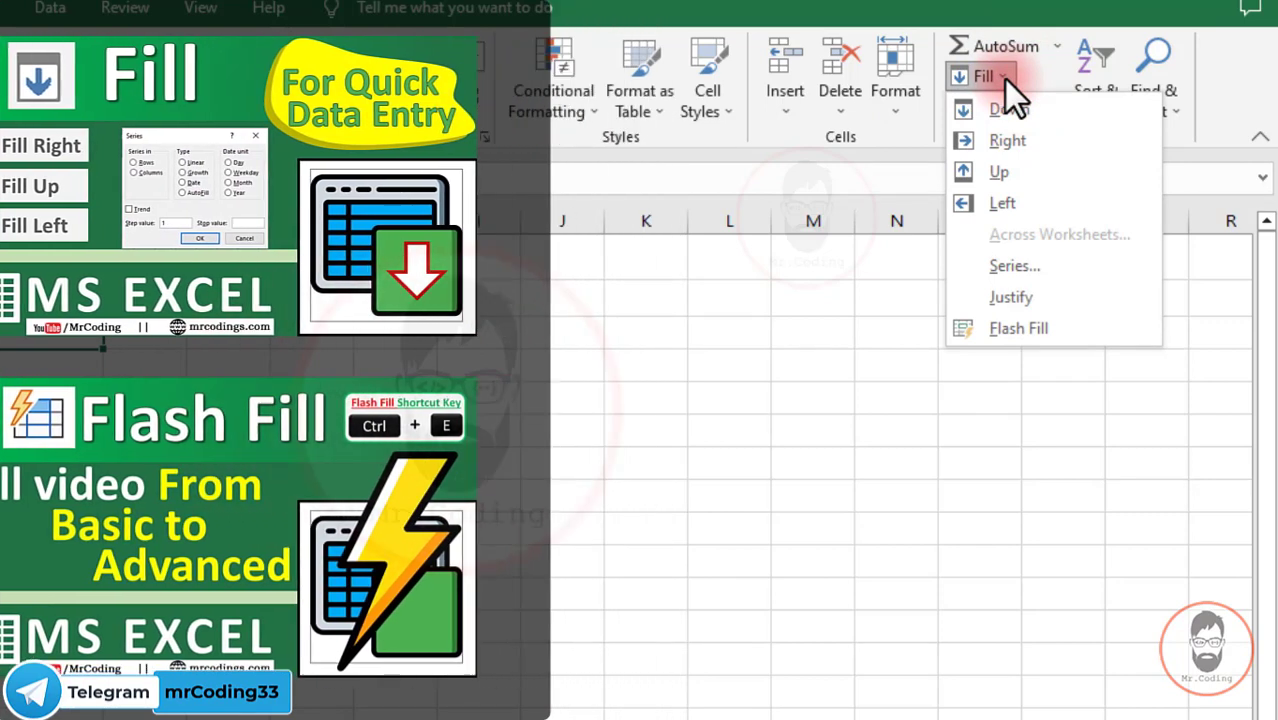
click(1004, 80)
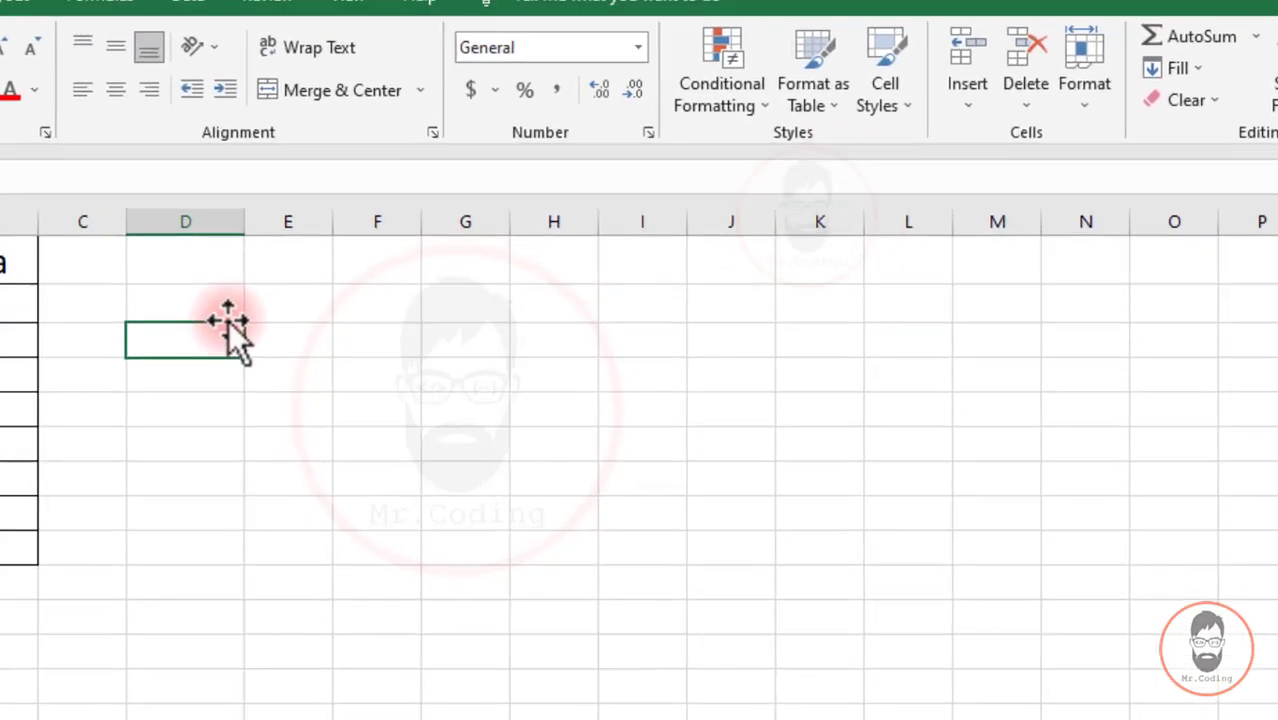
- Enter 1 in cell D3 and auto-fill a number series down column D to 10
text(1)
key(Return)
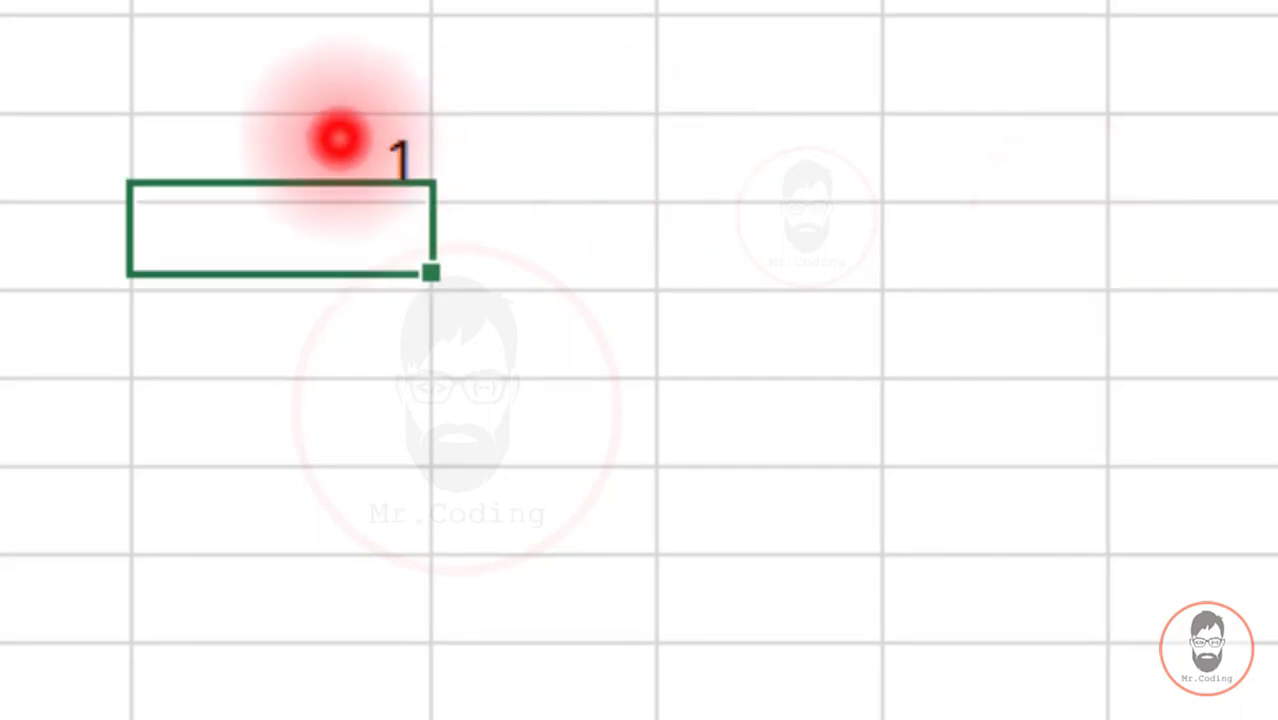
click(340, 140)
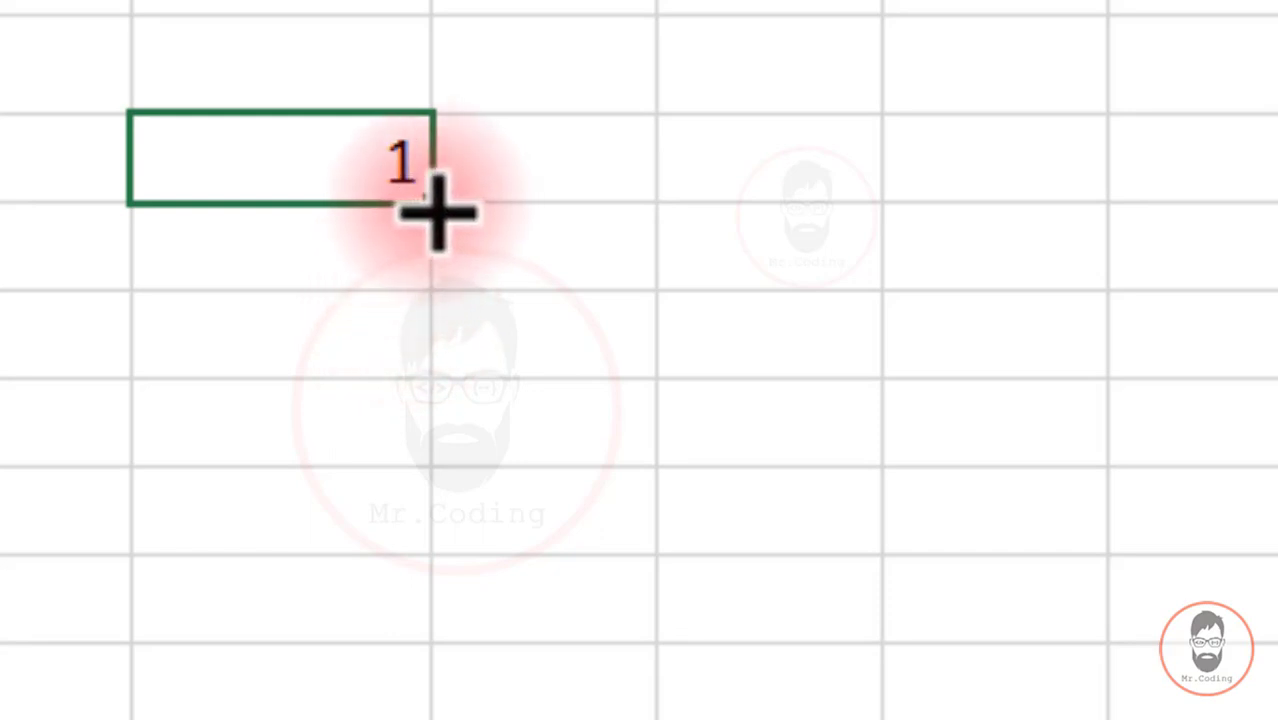
drag(438, 213, 425, 719)
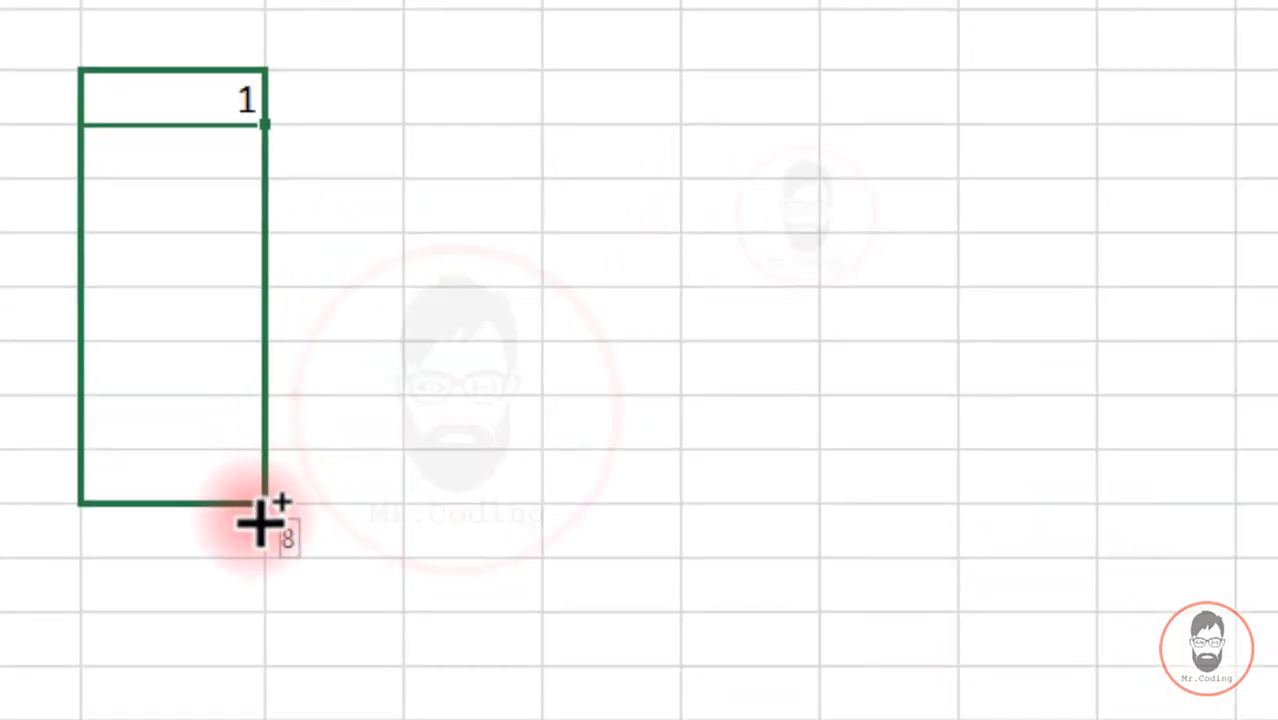
drag(261, 522, 268, 613)
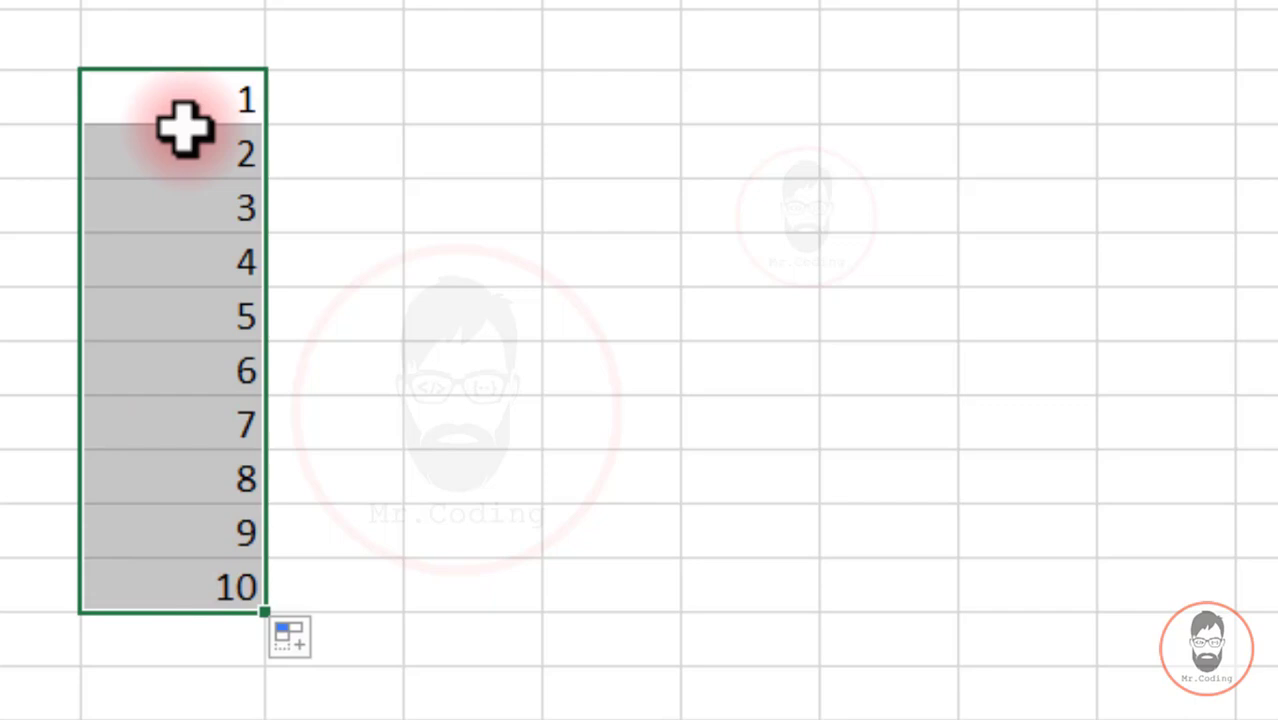
- Replace the number series in column D with weekday names auto-filled from Monday in D3 down to Sunday
key(Delete)
key(Right)
key(Left)
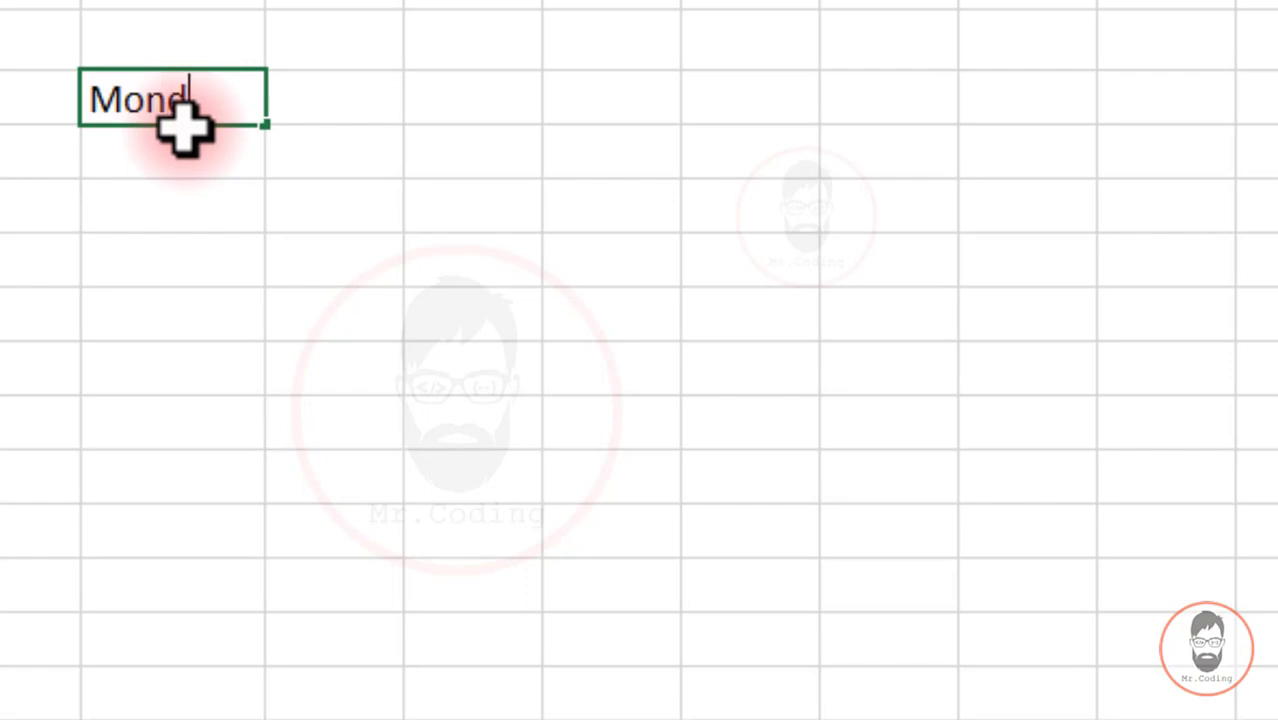
click(185, 128)
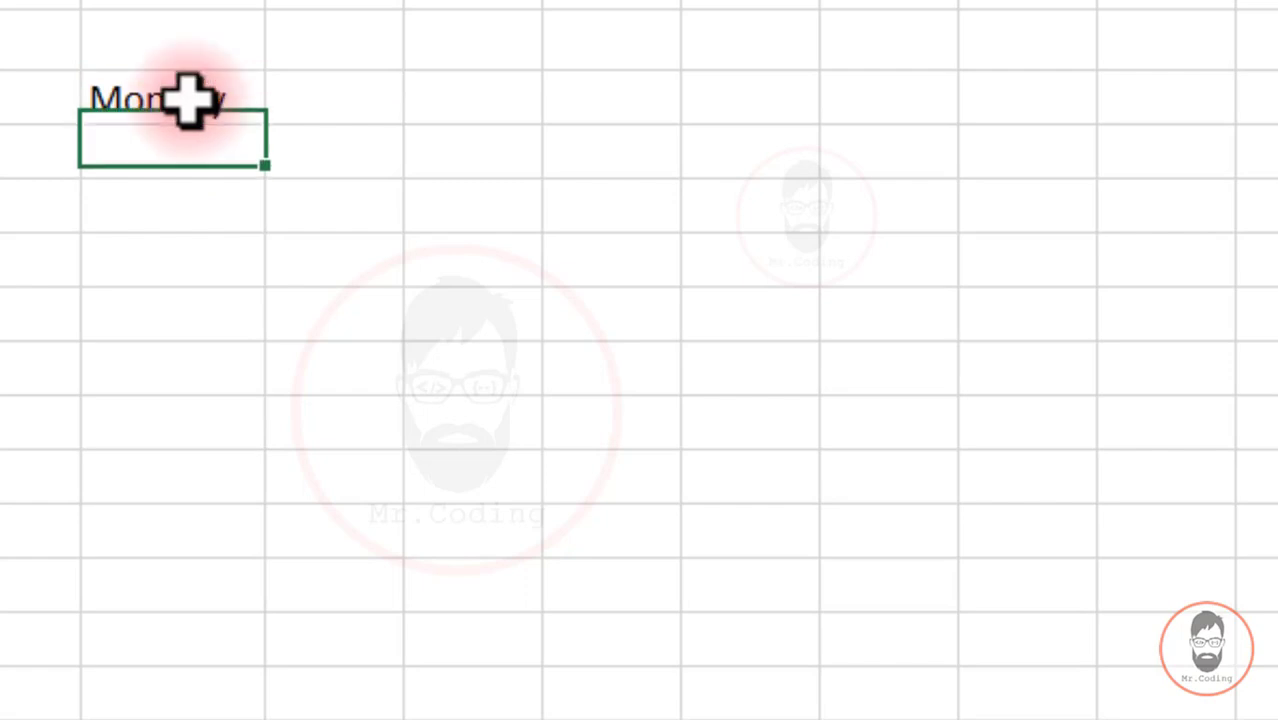
click(205, 110)
drag(265, 126, 262, 440)
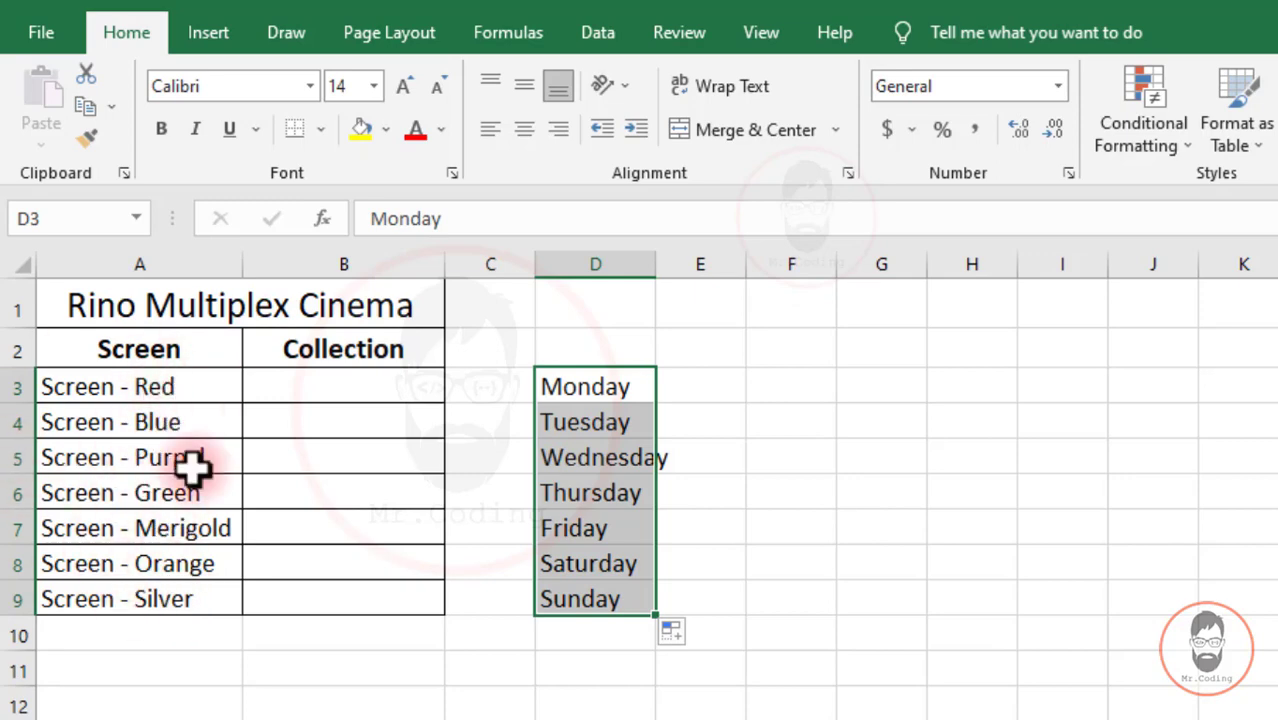
- Clear the weekday names, enter Screen - Red in cell D3 and try to auto-fill the screen names down to D9
key(Delete)
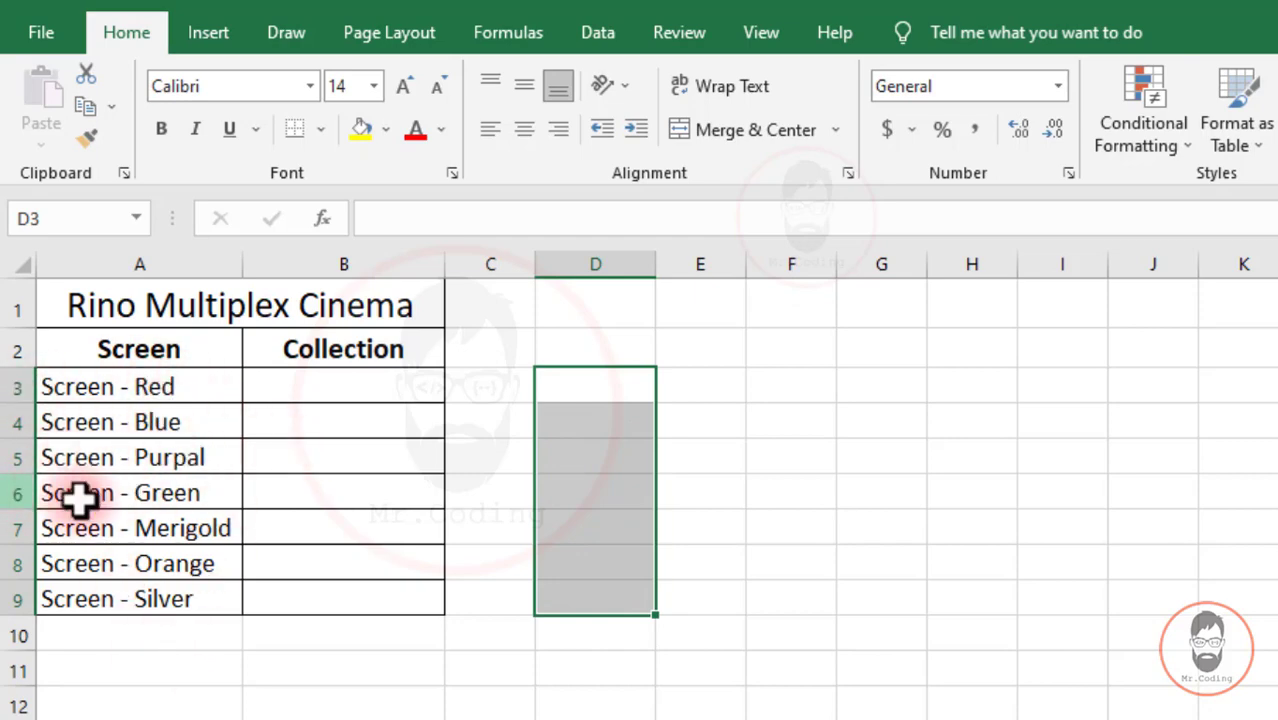
double_click(620, 394)
text(Scre)
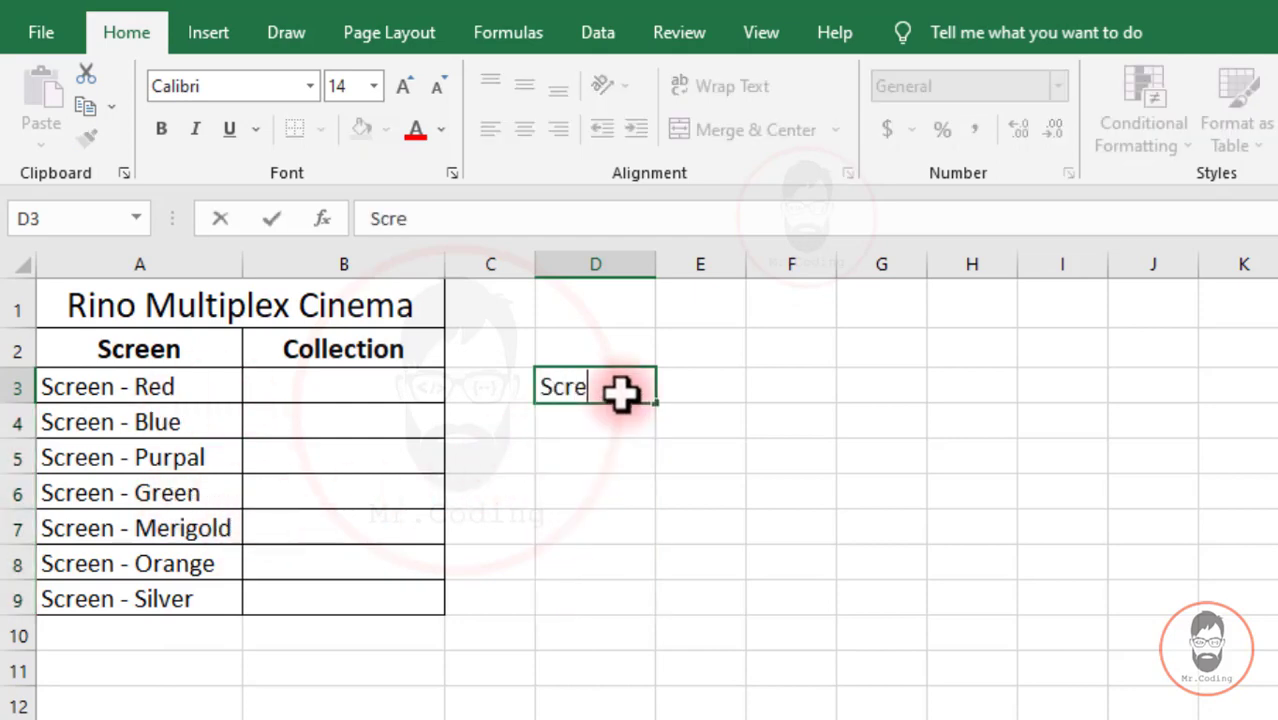
text(en - Red)
key(Return)
click(587, 393)
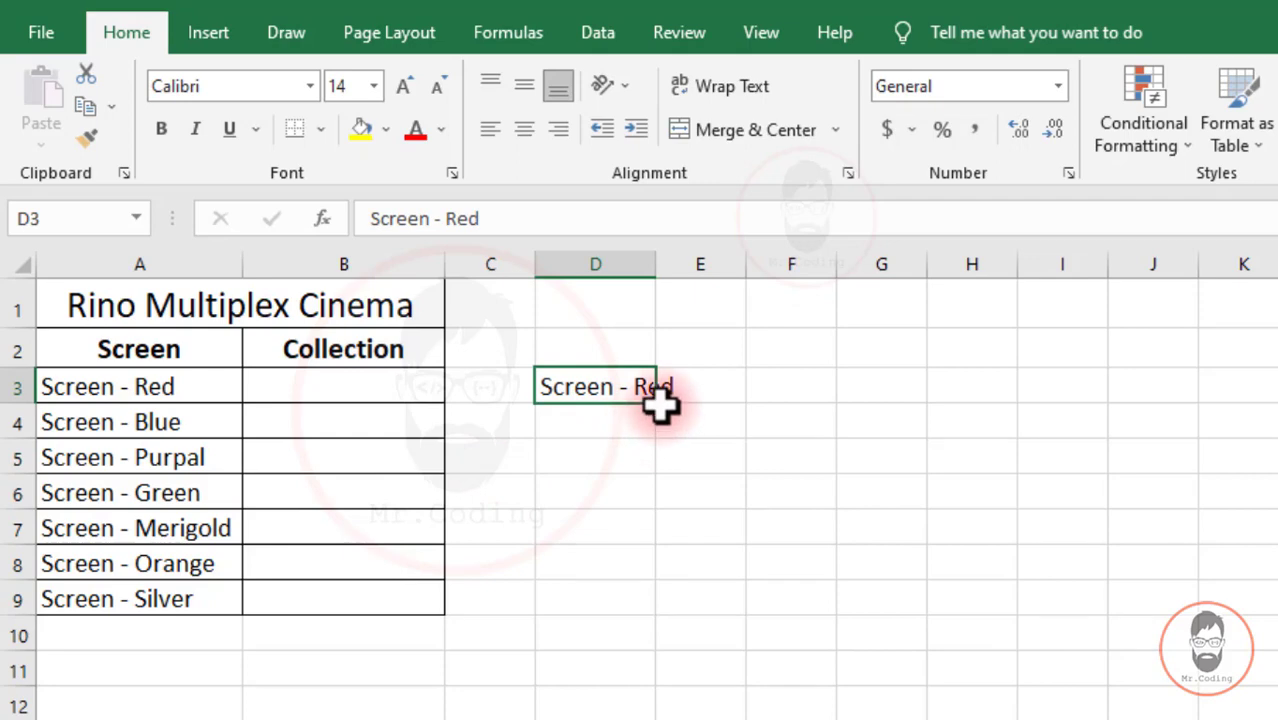
drag(656, 403, 655, 609)
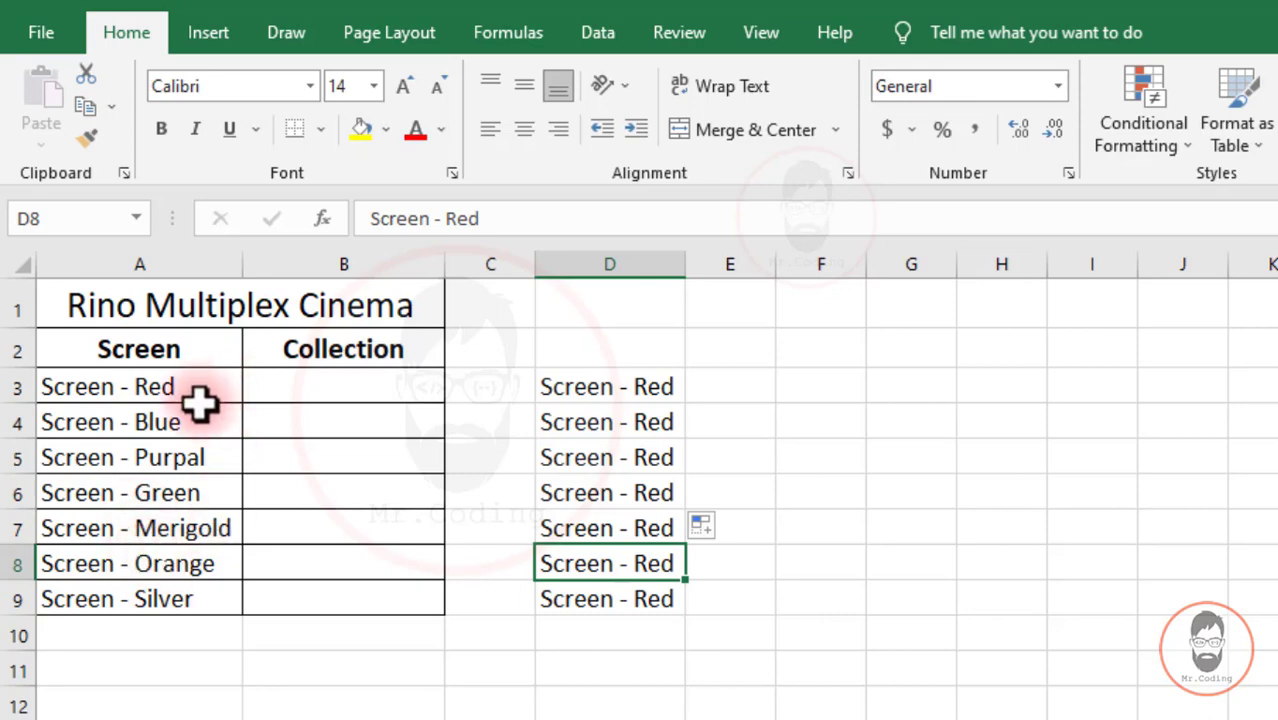
- Clear the repeated Screen - Red entries from D3:D9
key(ctrl+Up)
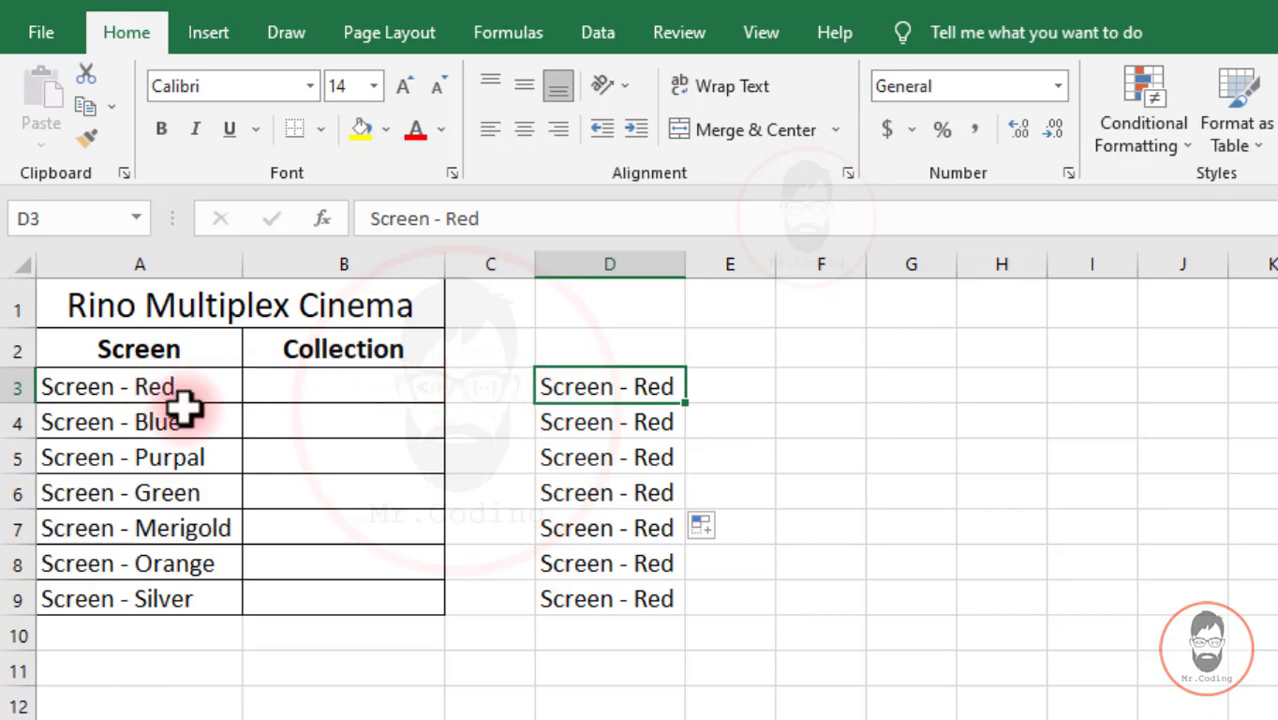
drag(613, 386, 608, 600)
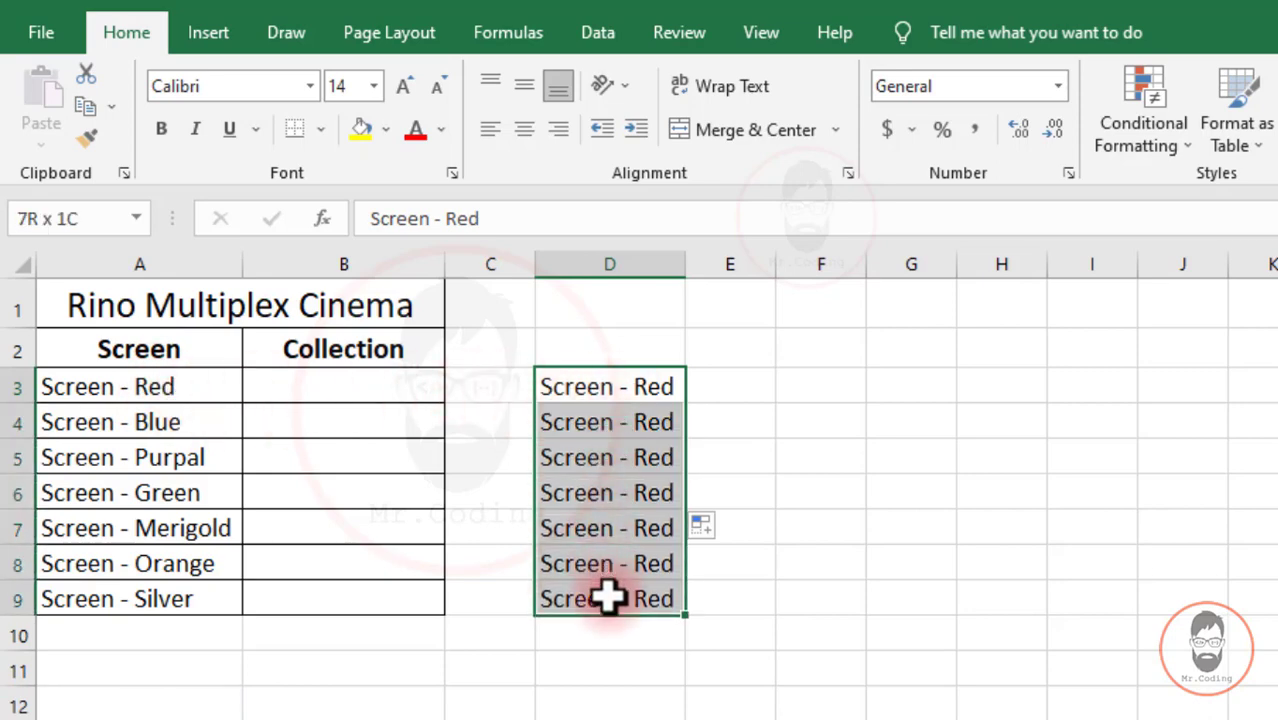
key(Delete)
click(588, 474)
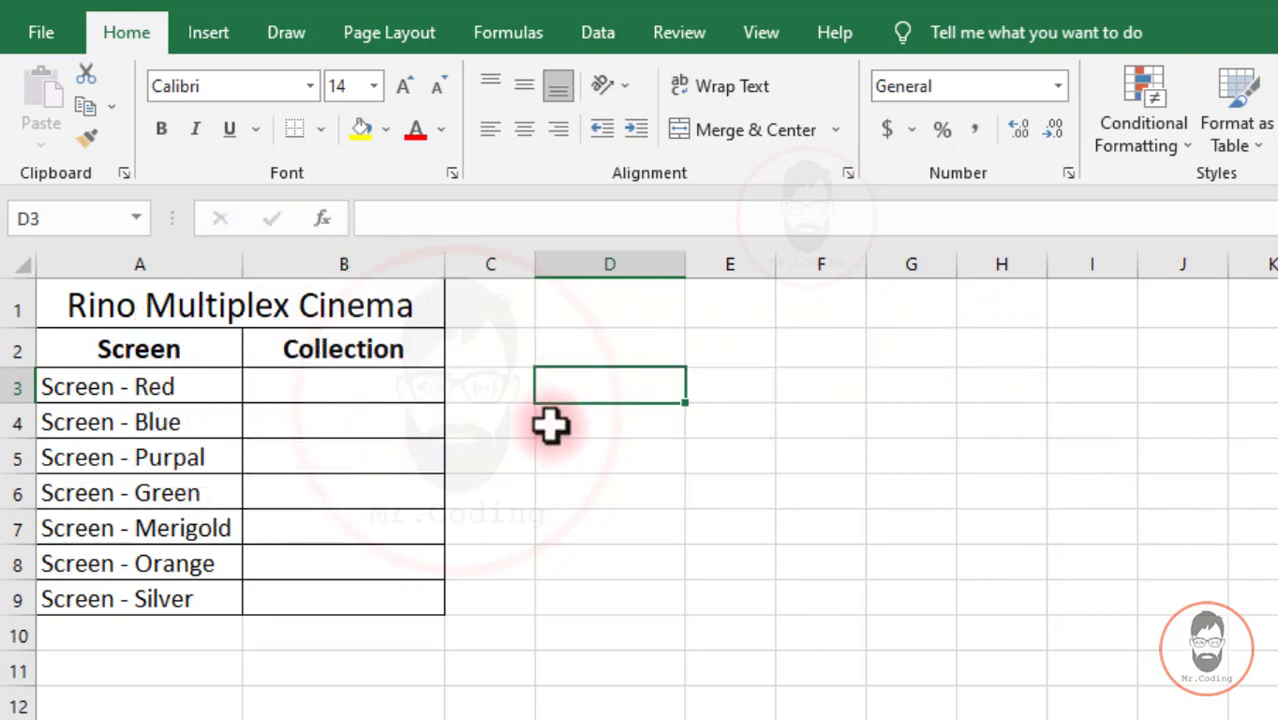
- Open the custom lists editor from Excel's advanced options and move its dialog clear of the worksheet data
click(40, 32)
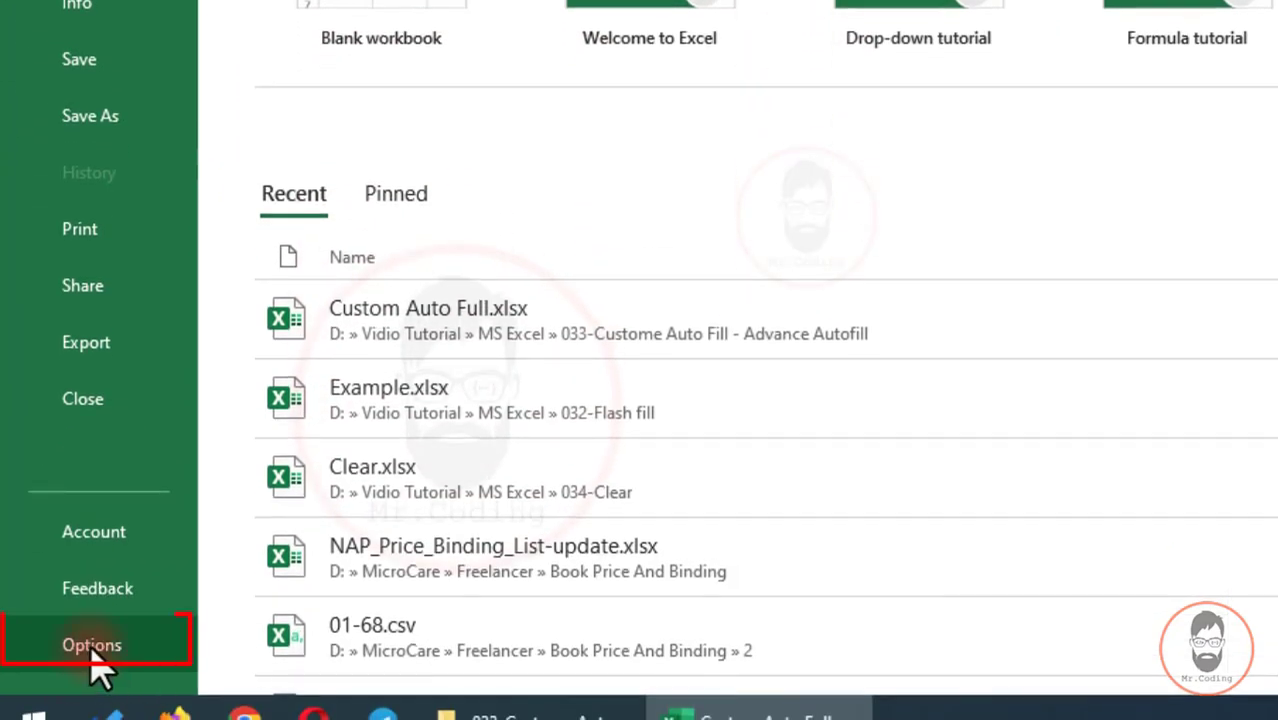
click(92, 646)
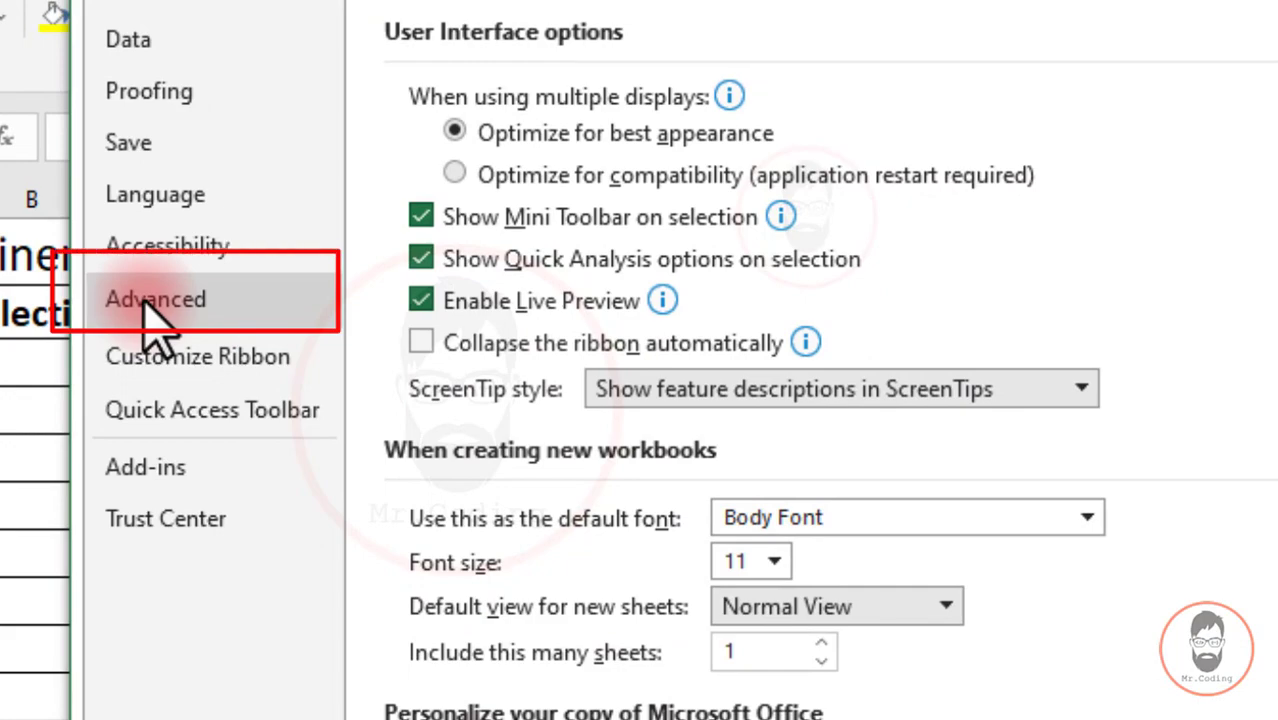
click(145, 305)
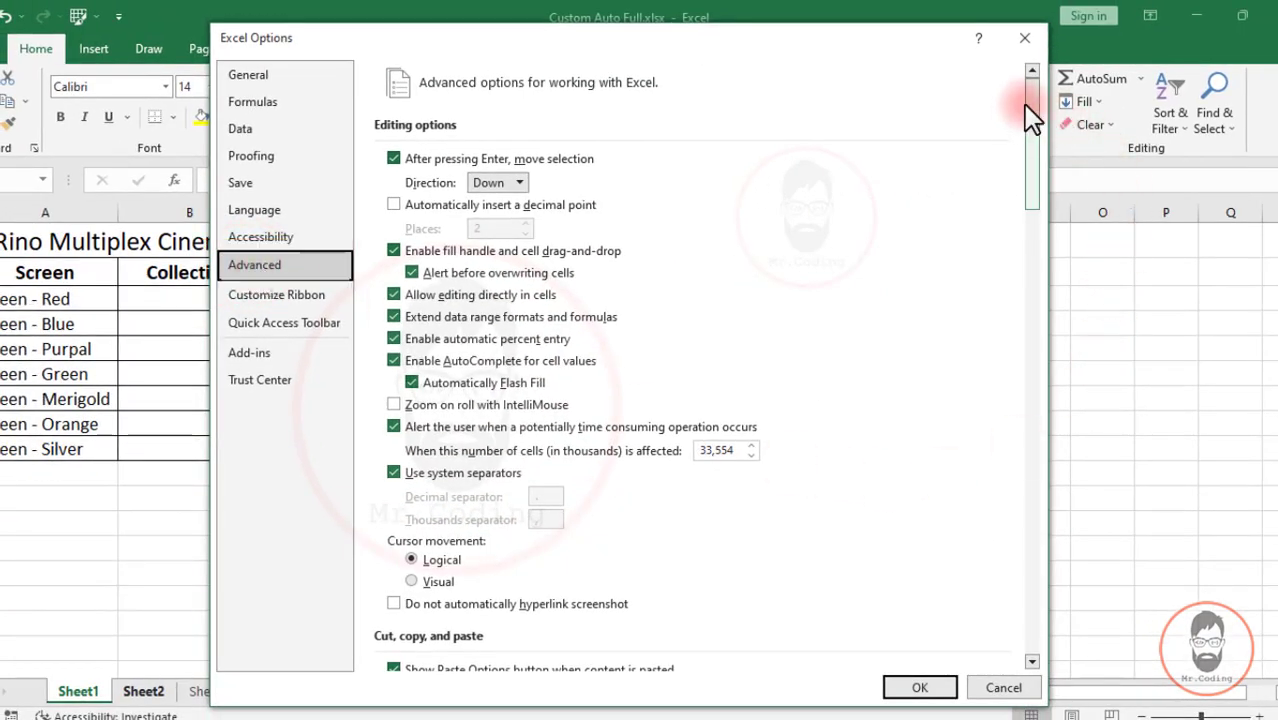
drag(1027, 90, 1035, 570)
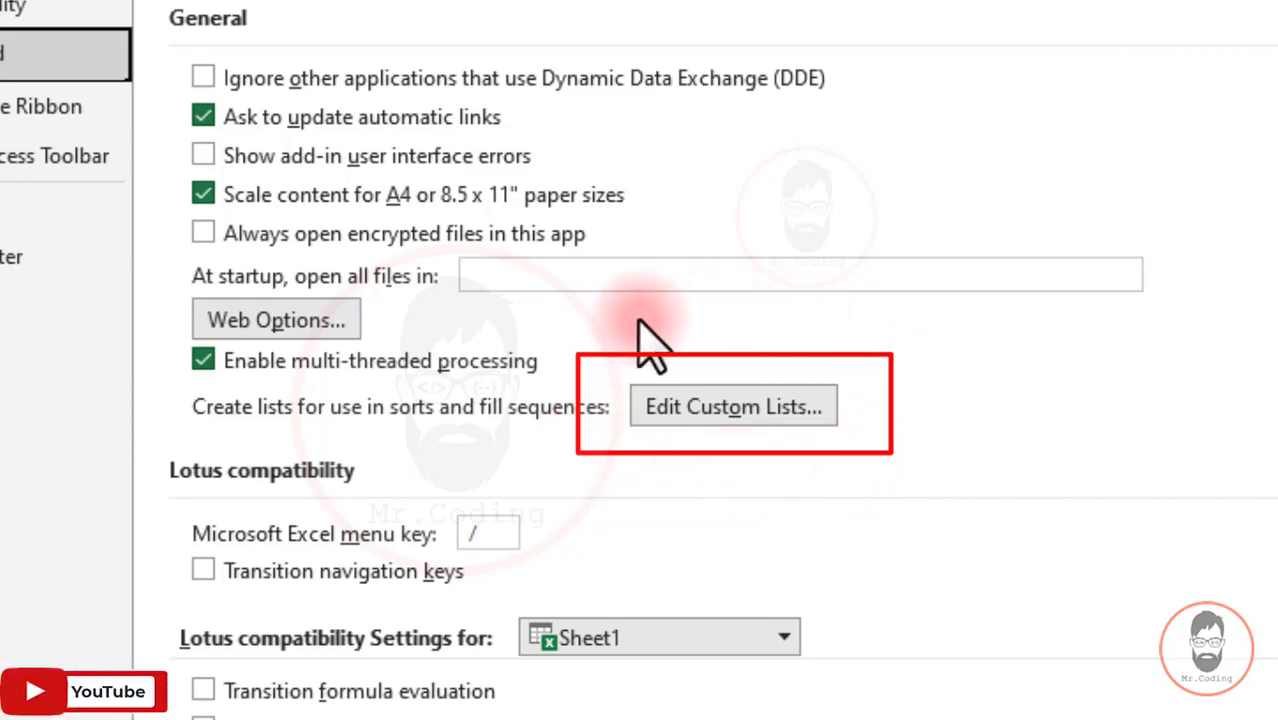
click(697, 406)
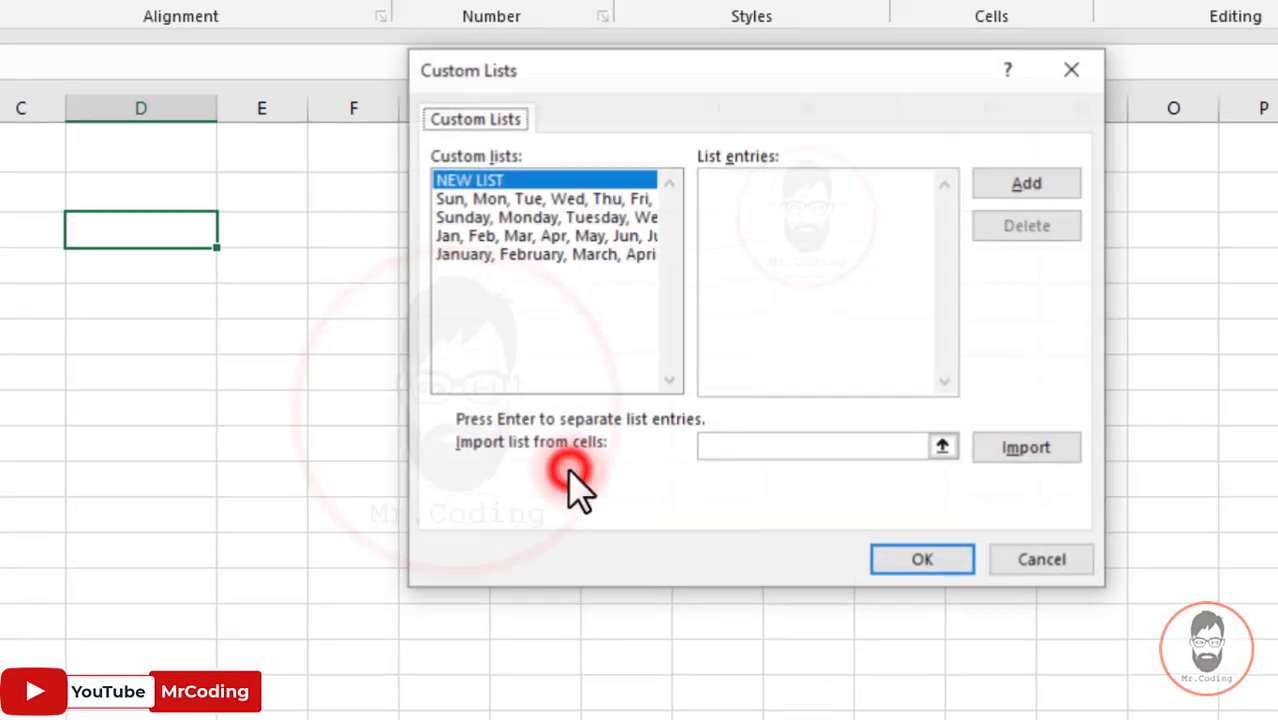
drag(526, 129, 331, 115)
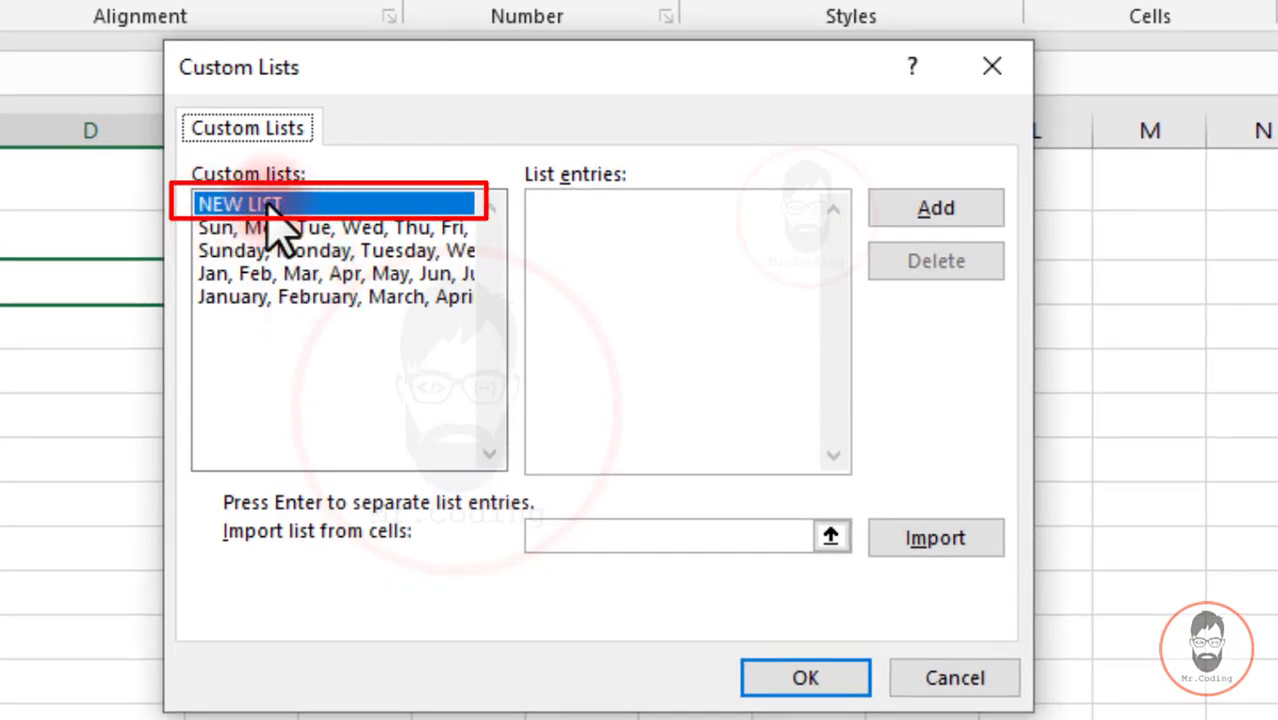
click(577, 202)
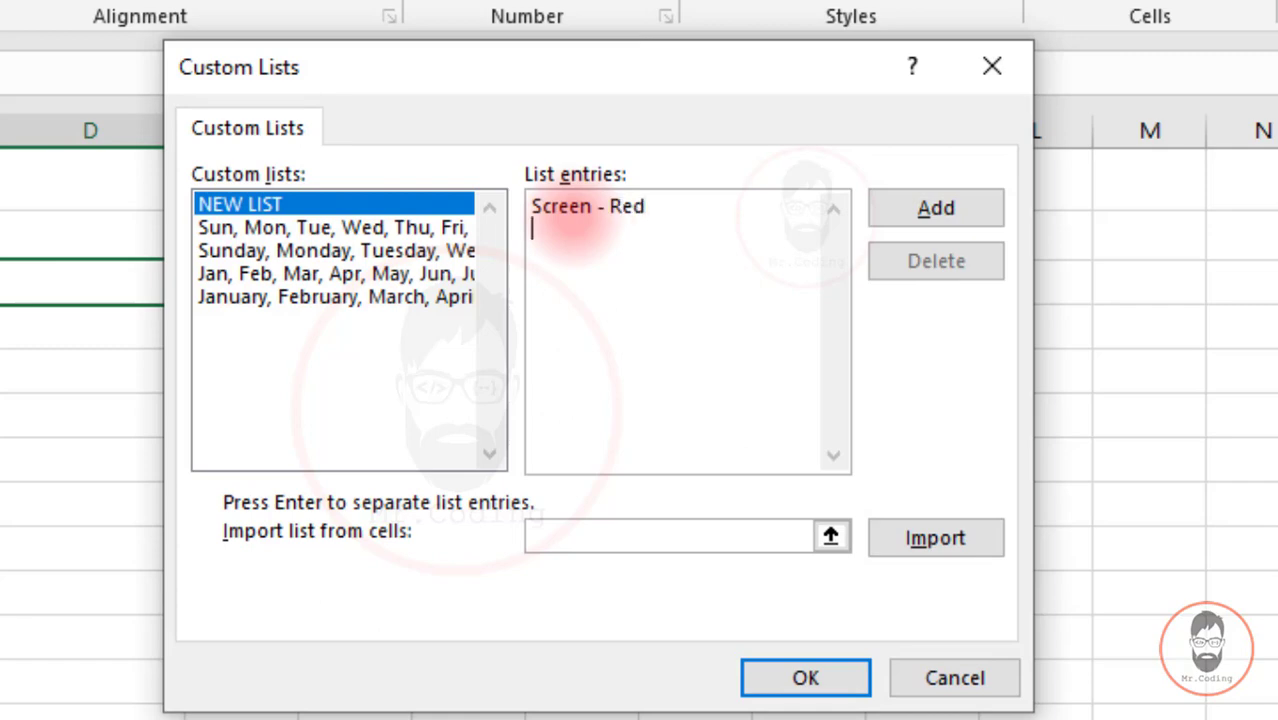
key(Return)
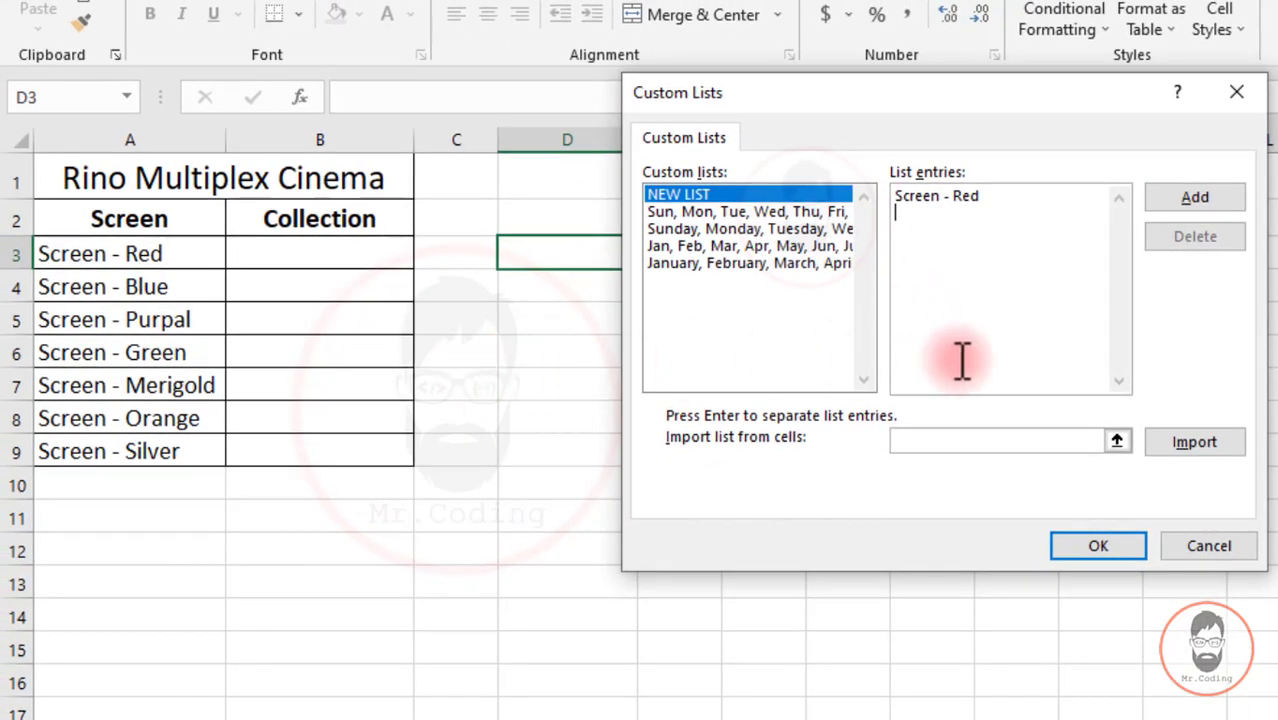
click(961, 261)
drag(940, 254, 891, 197)
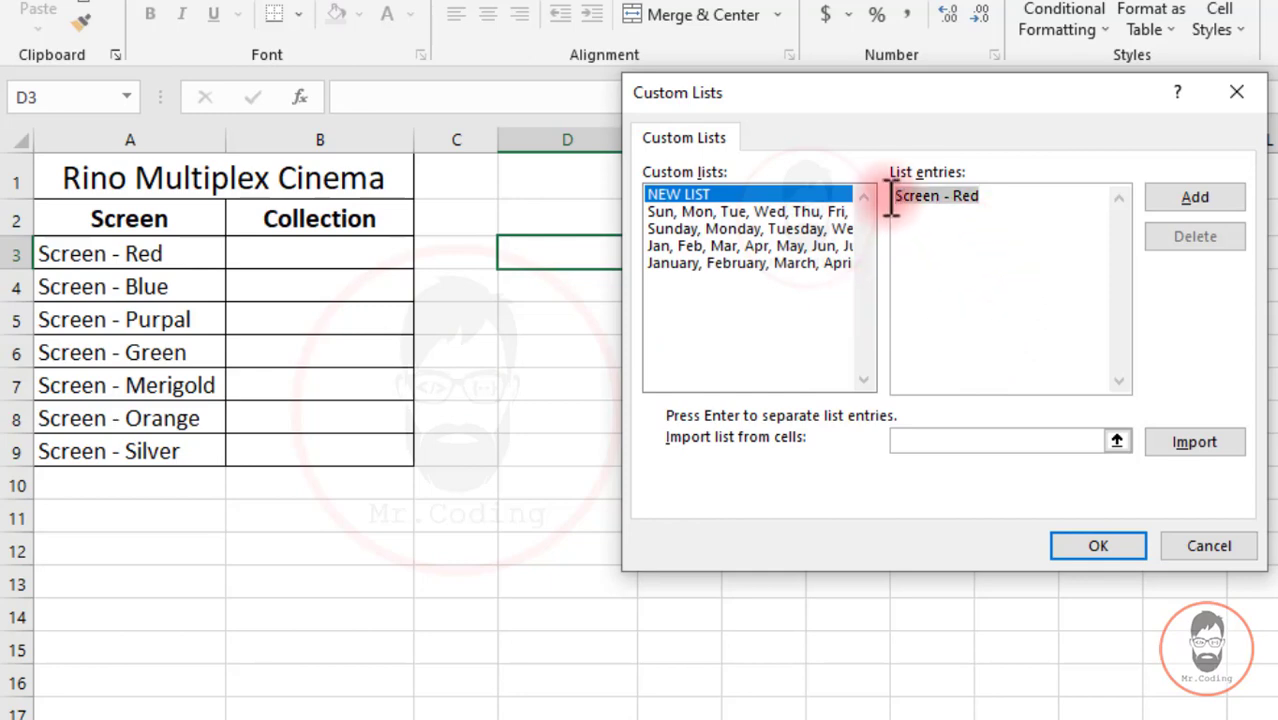
key(Delete)
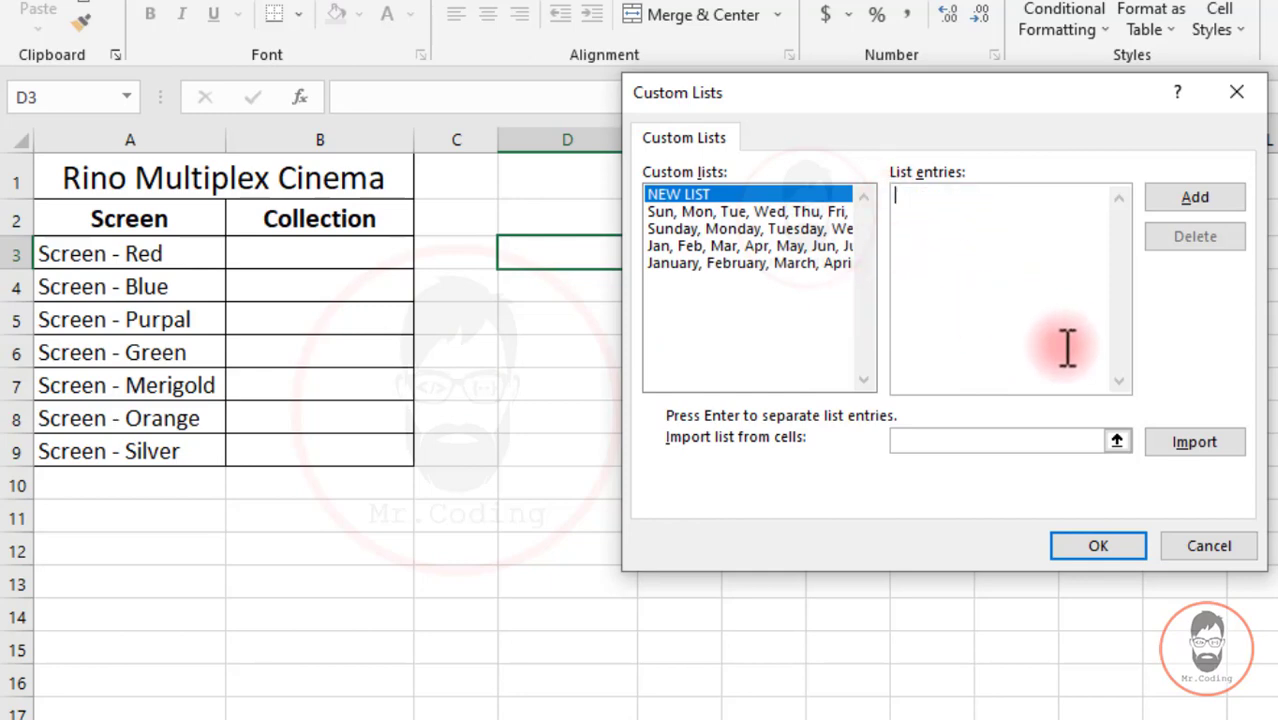
- Import the screen names from cells A3:A9 as a new custom list and accept the Custom Lists dialog
click(922, 442)
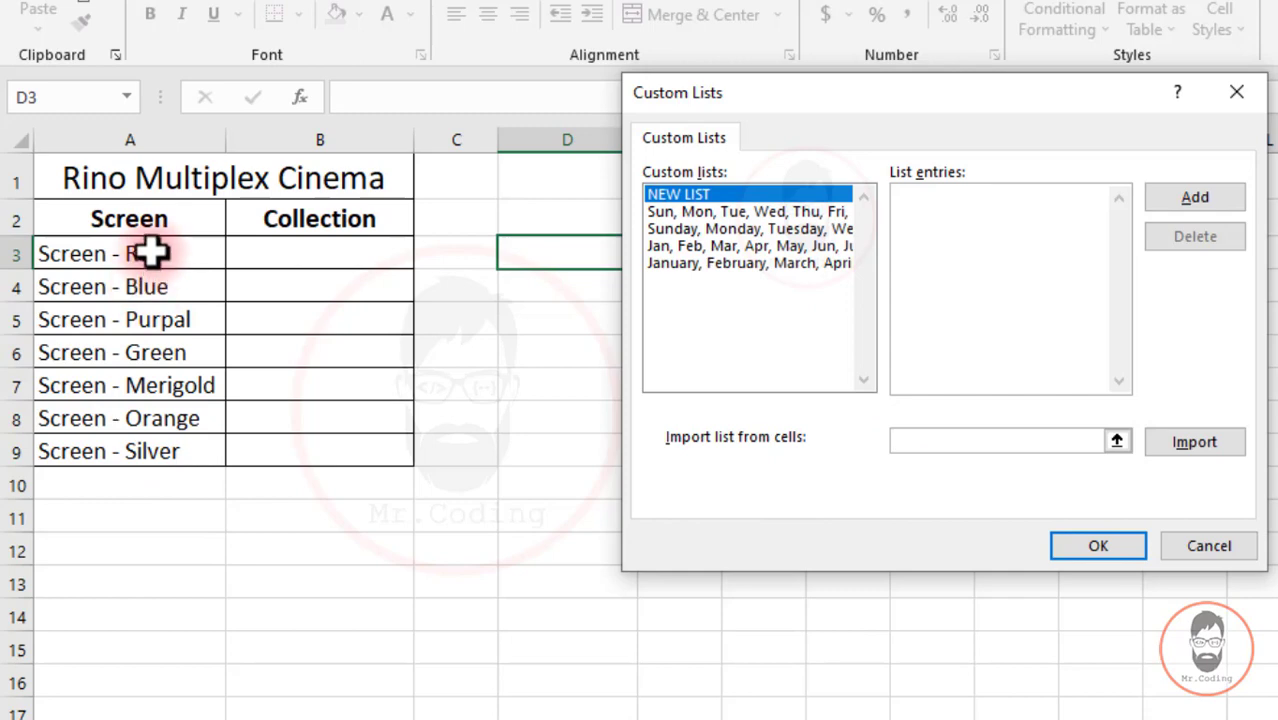
drag(148, 253, 160, 452)
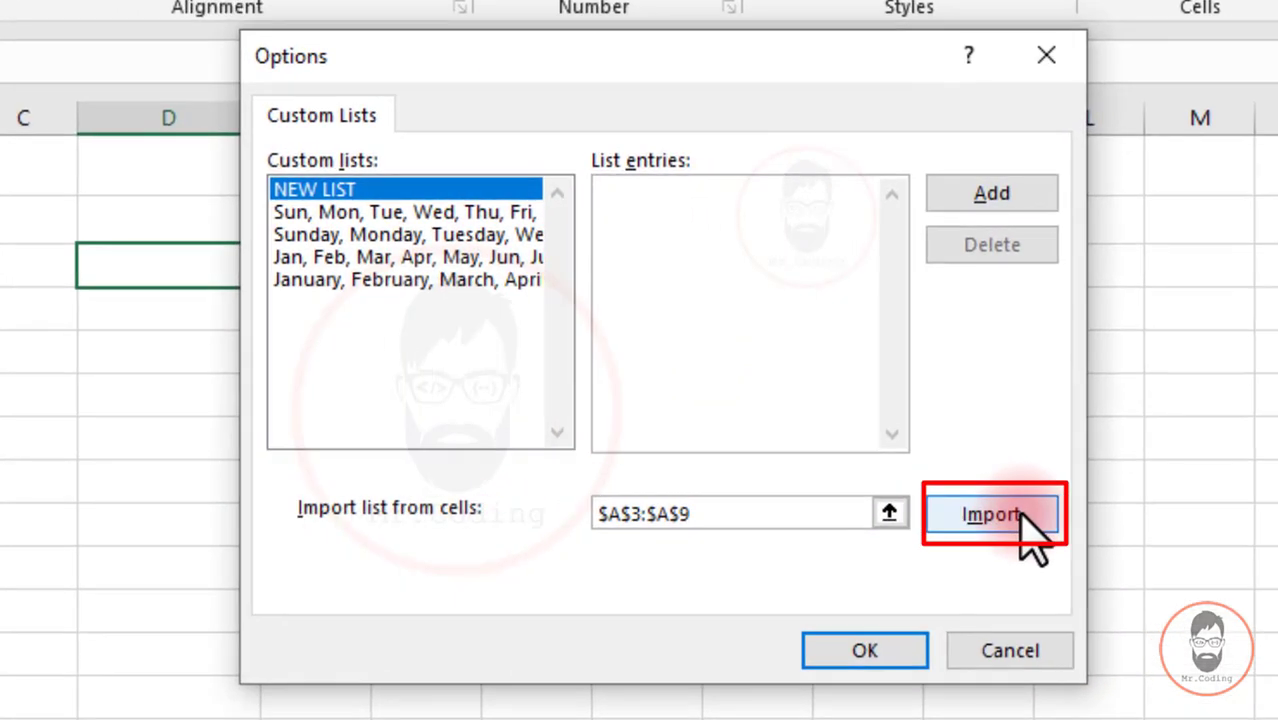
click(1021, 516)
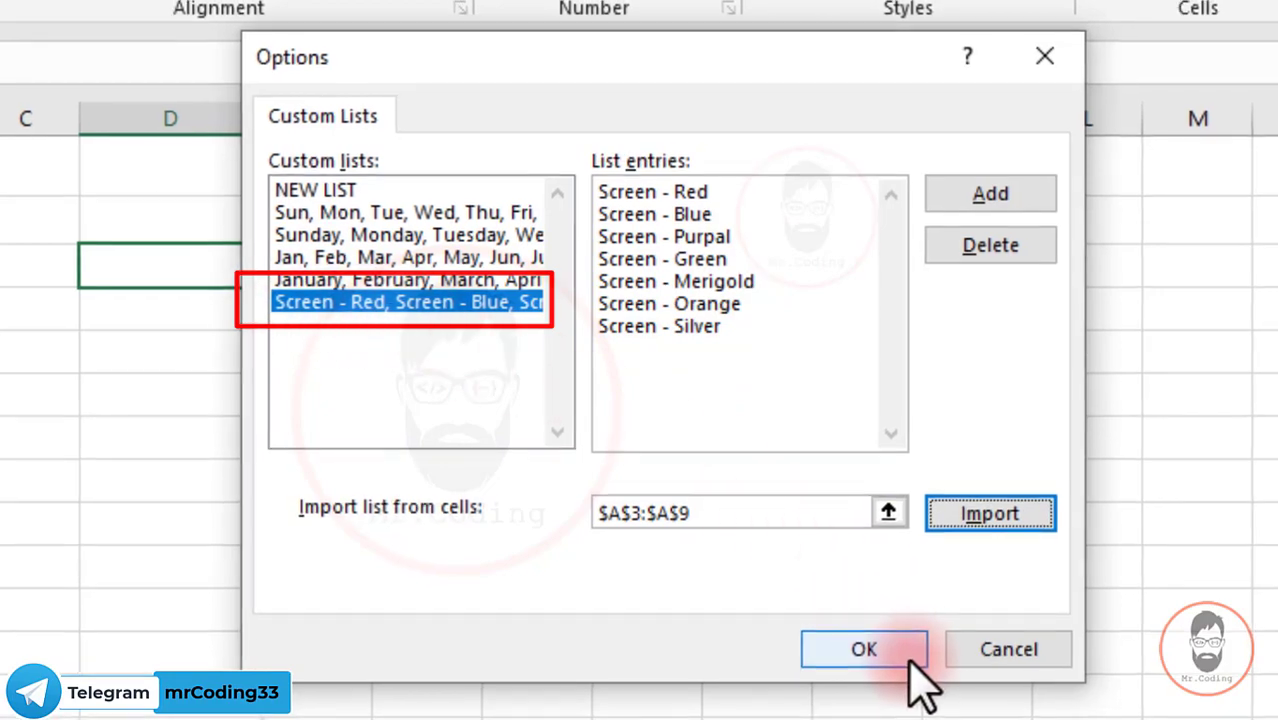
click(866, 651)
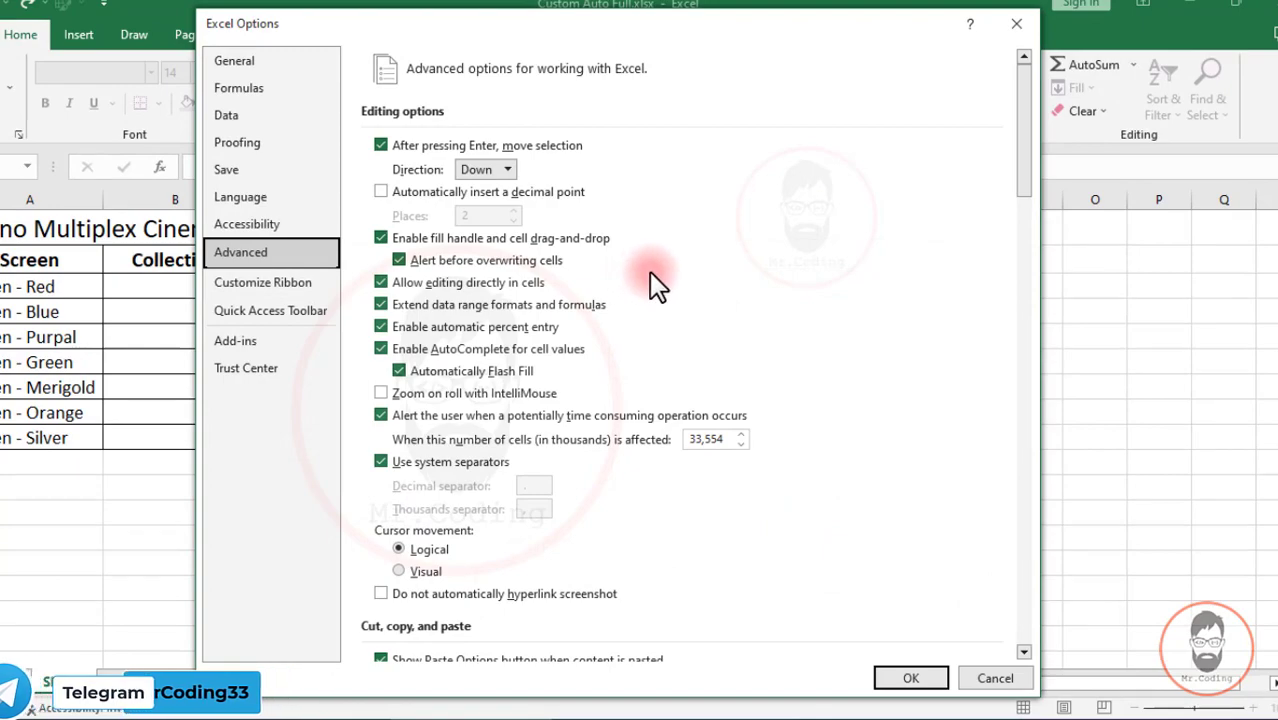
- Accept the Excel options and clear the screen names from cells A3:A9
click(911, 678)
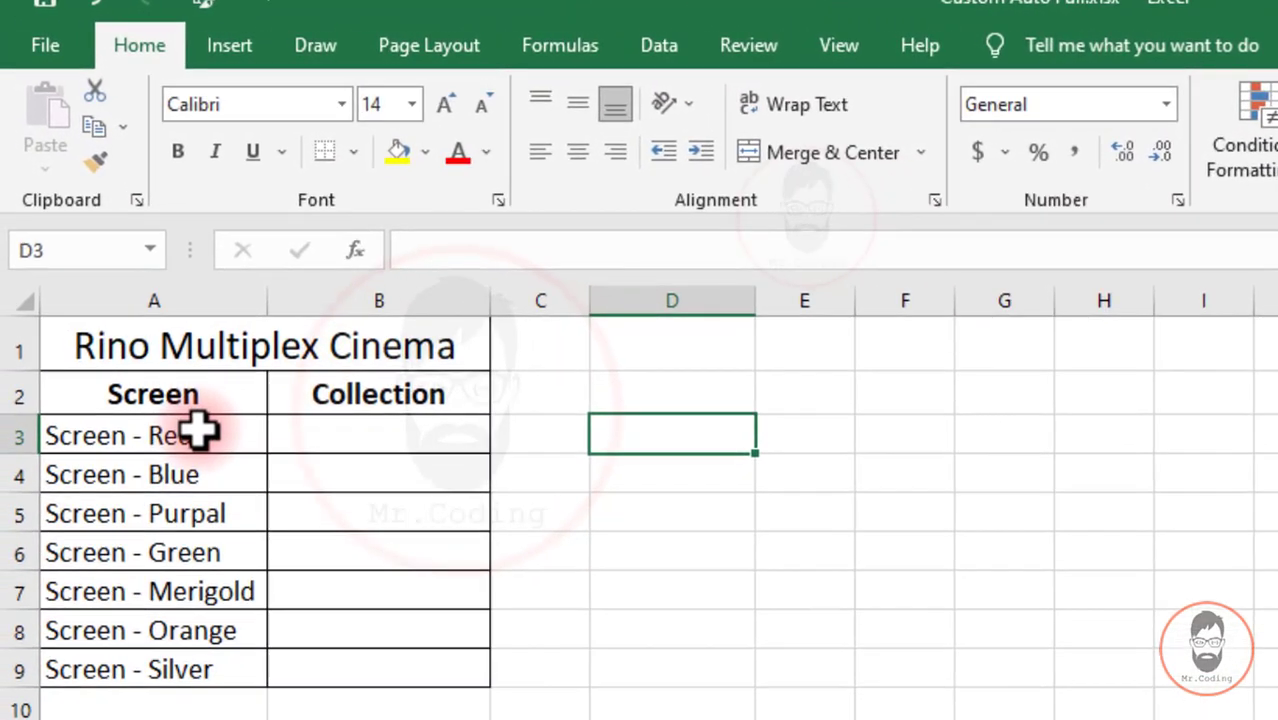
drag(200, 432, 243, 678)
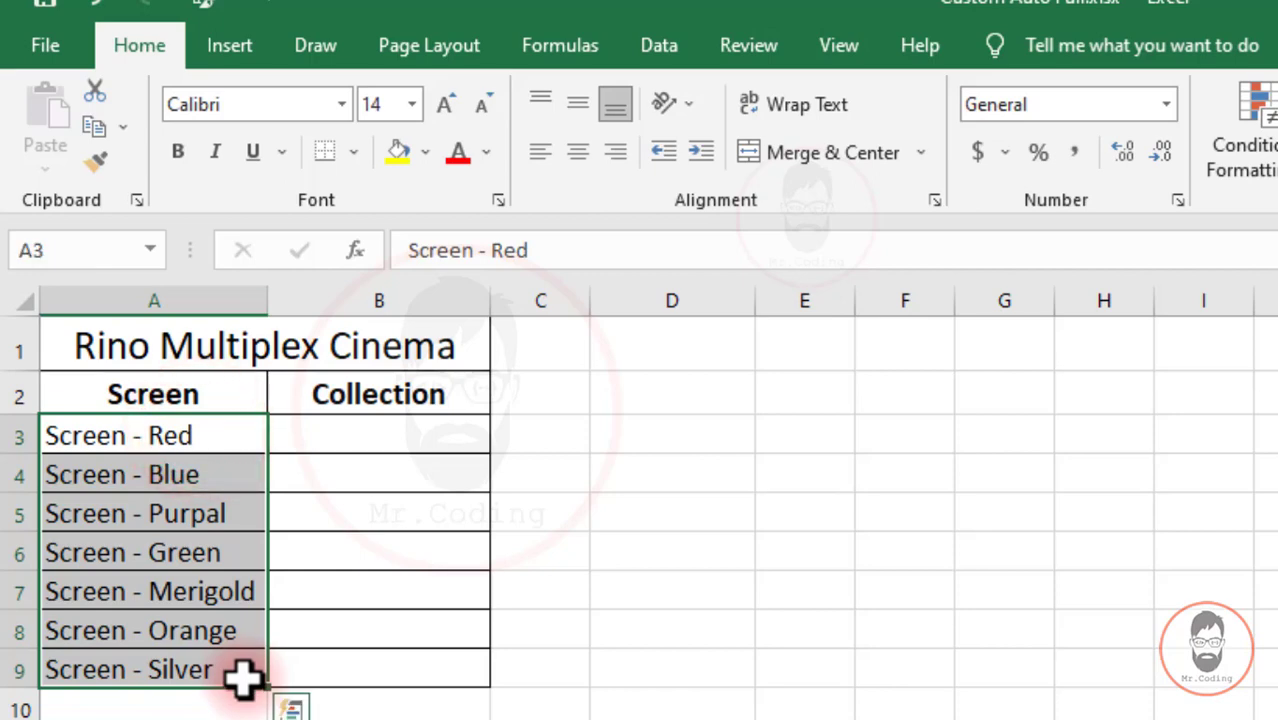
key(Delete)
- Enter Screen - Red in cell A3 and auto-fill the screen names down to A9
click(185, 440)
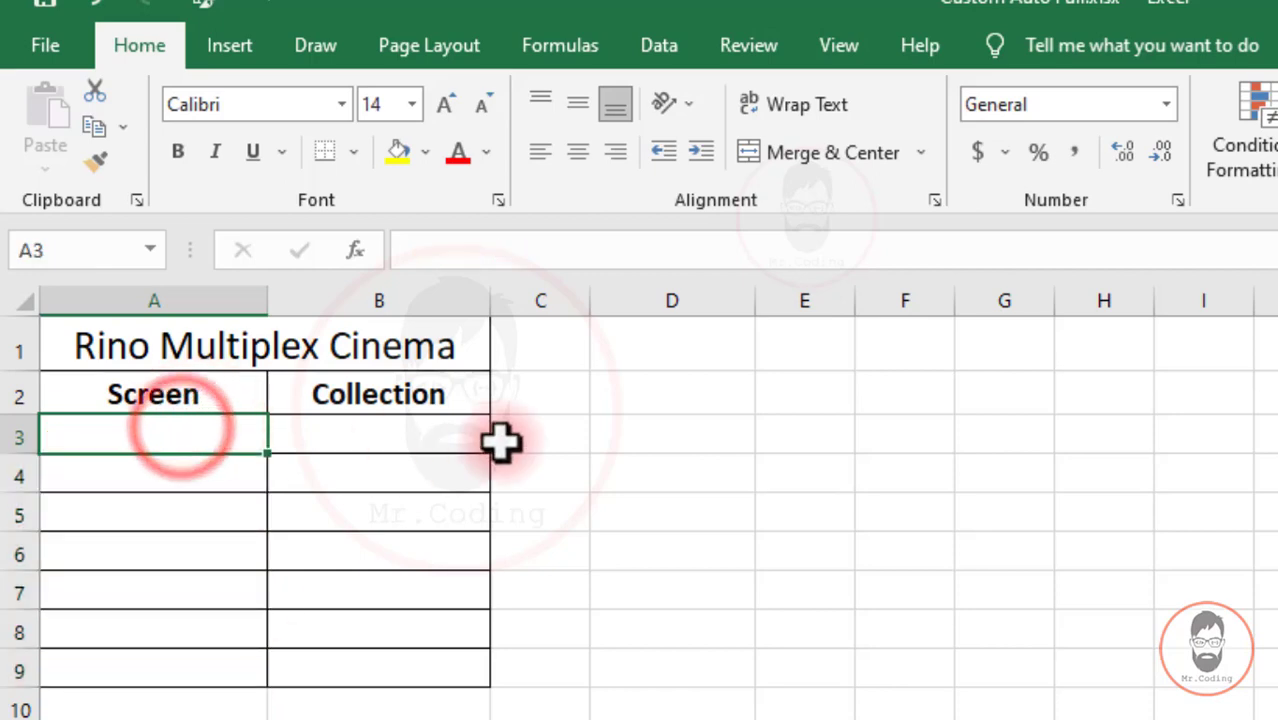
text(Scree)
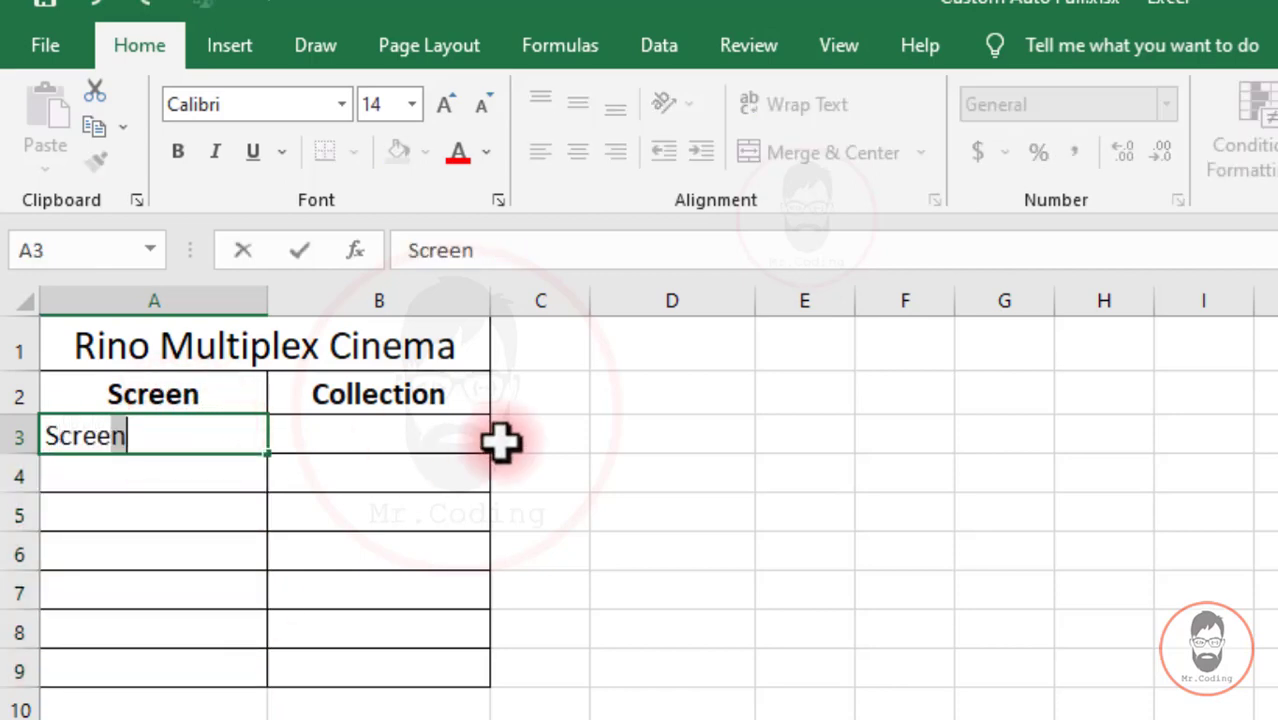
text(n - Red)
key(Return)
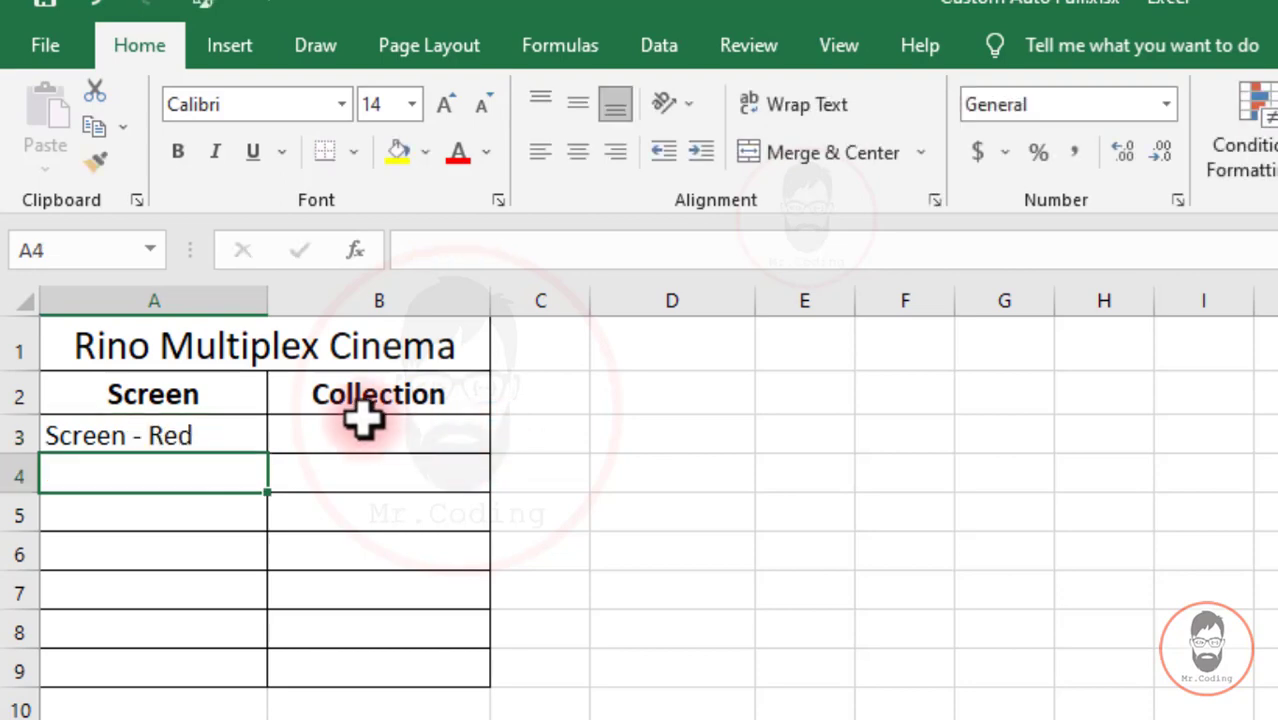
click(222, 432)
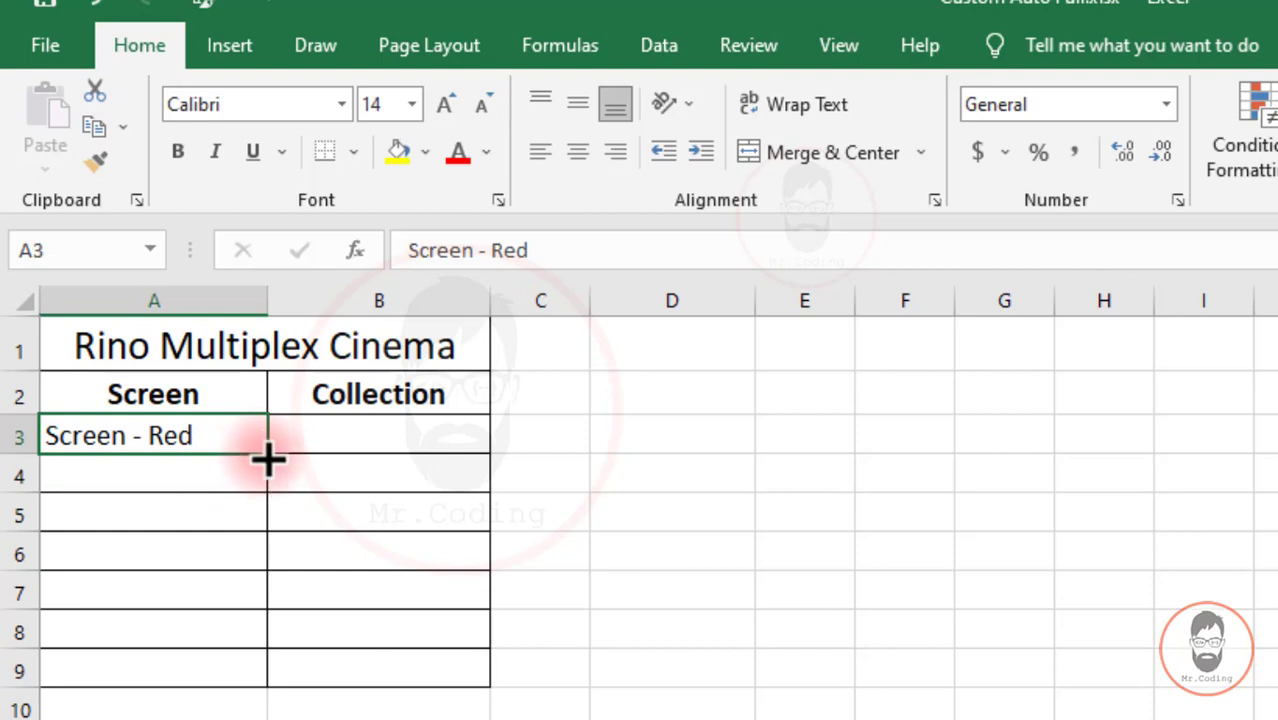
drag(268, 458, 255, 685)
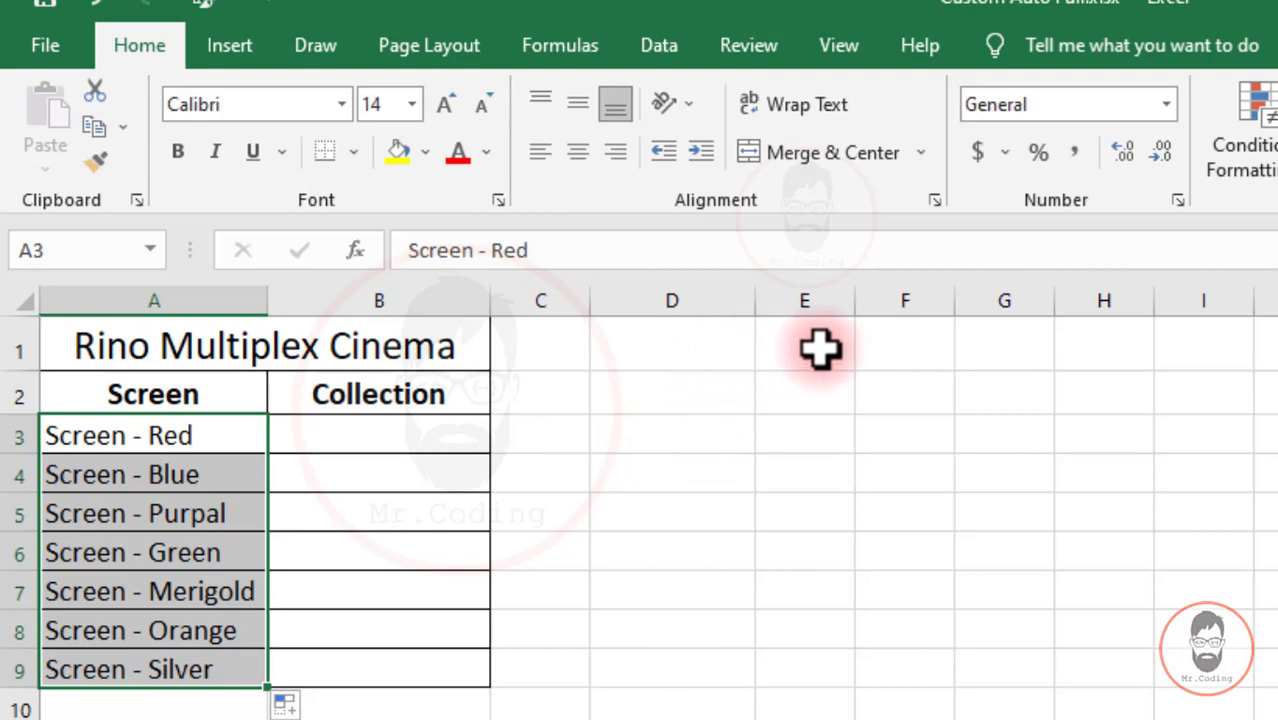
- Enter Screen - Red in cell D1 and auto-fill the screen names down to D7
click(690, 345)
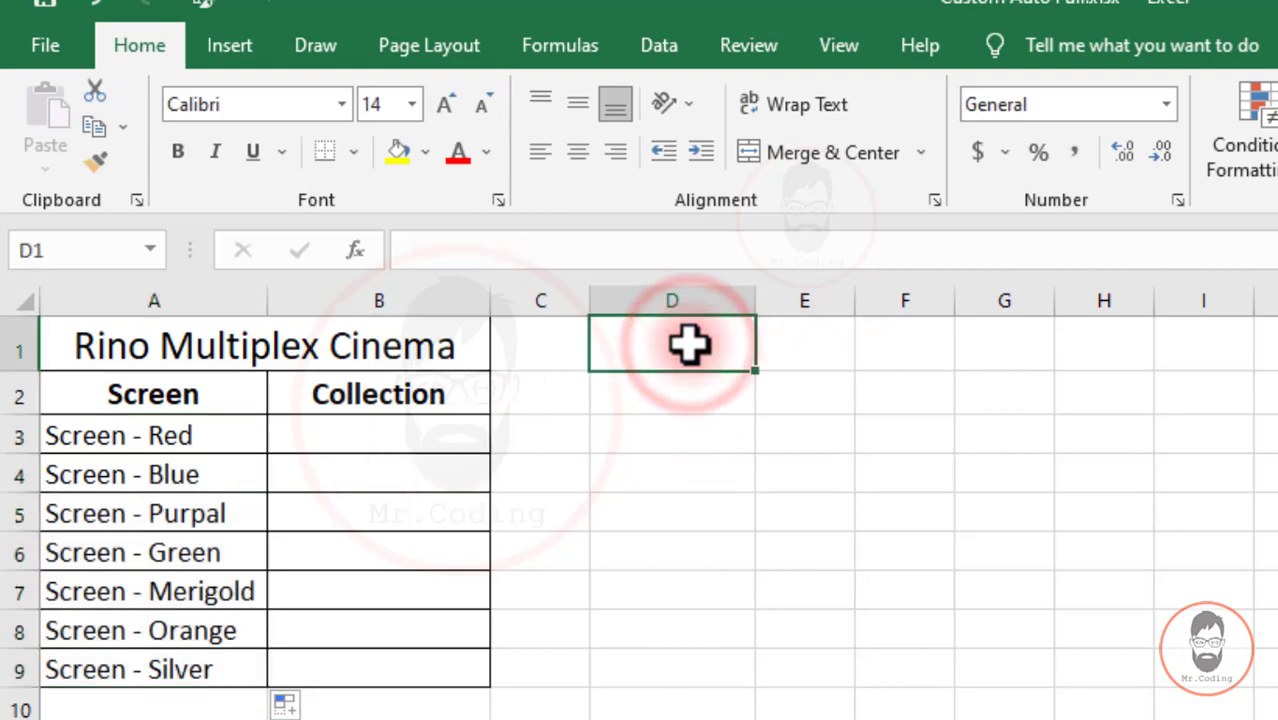
text(Screen - Red)
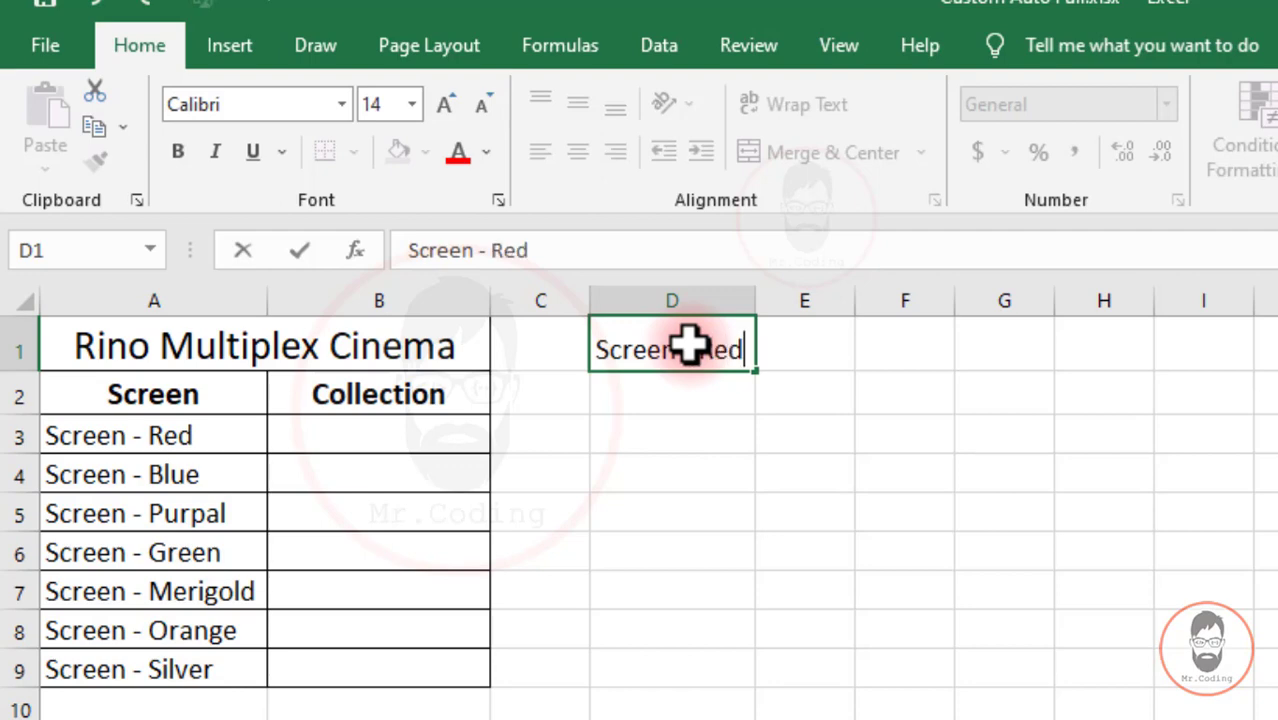
key(Return)
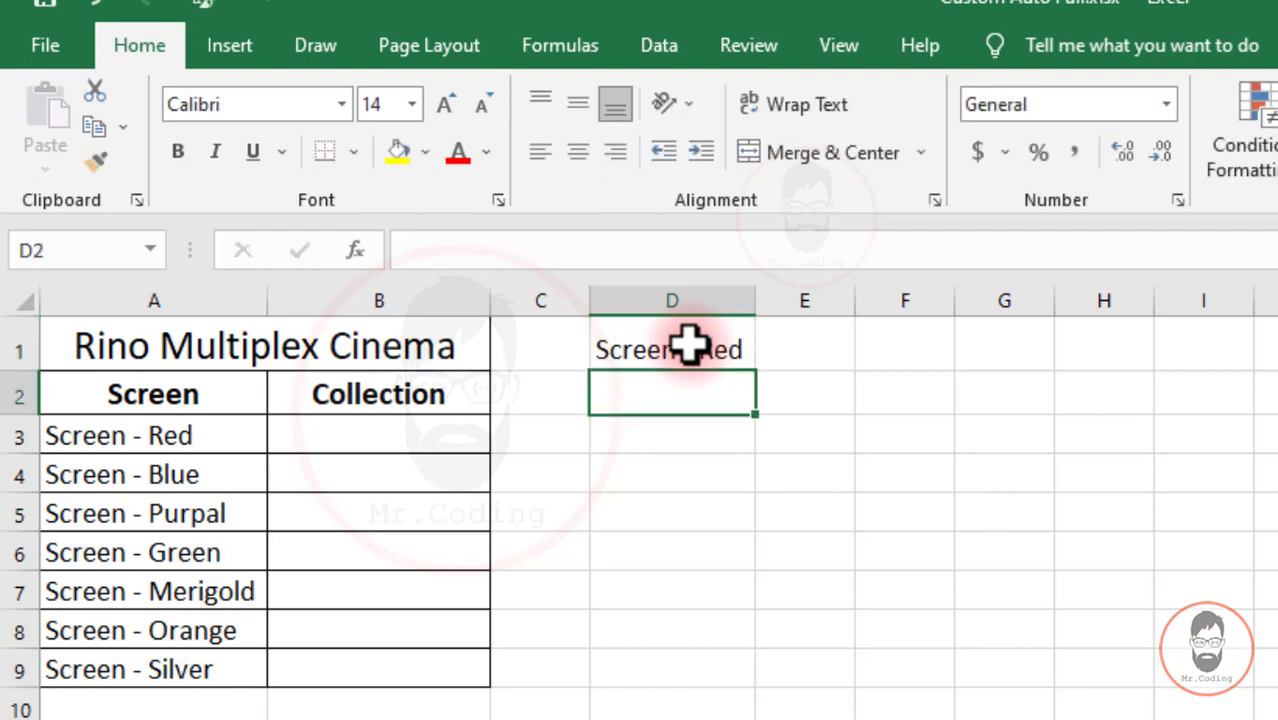
click(695, 345)
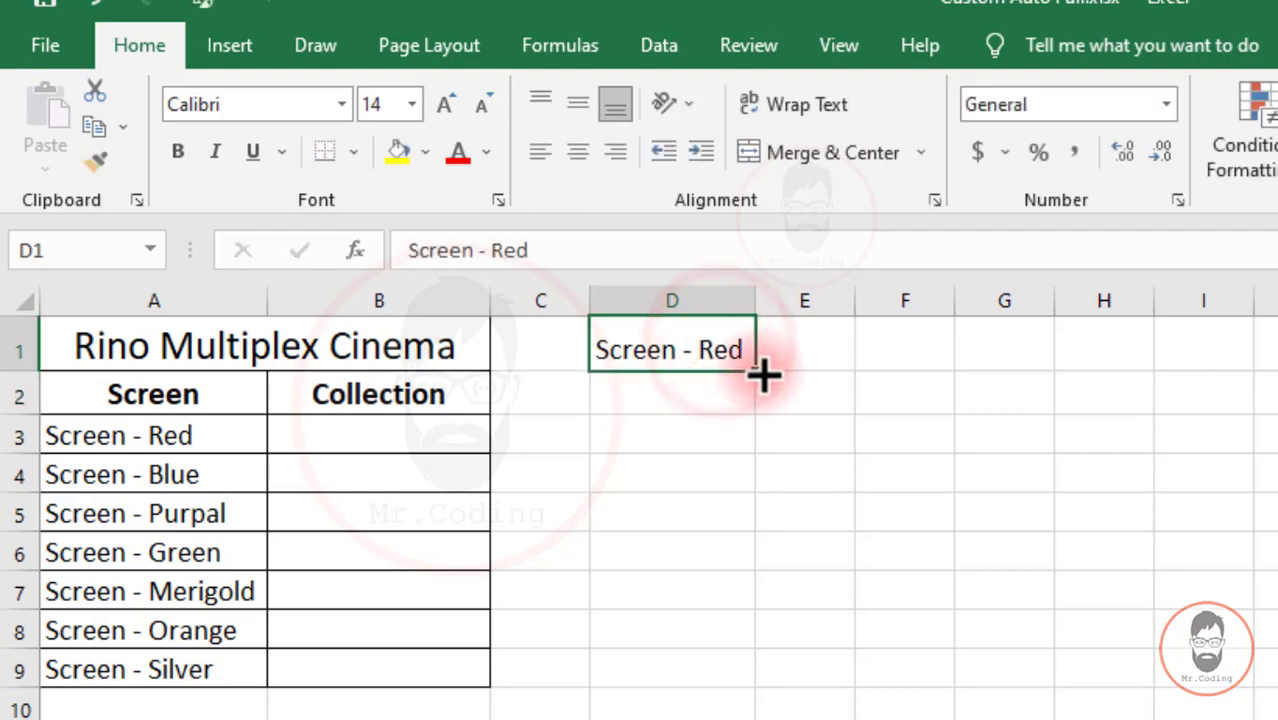
drag(756, 370, 760, 600)
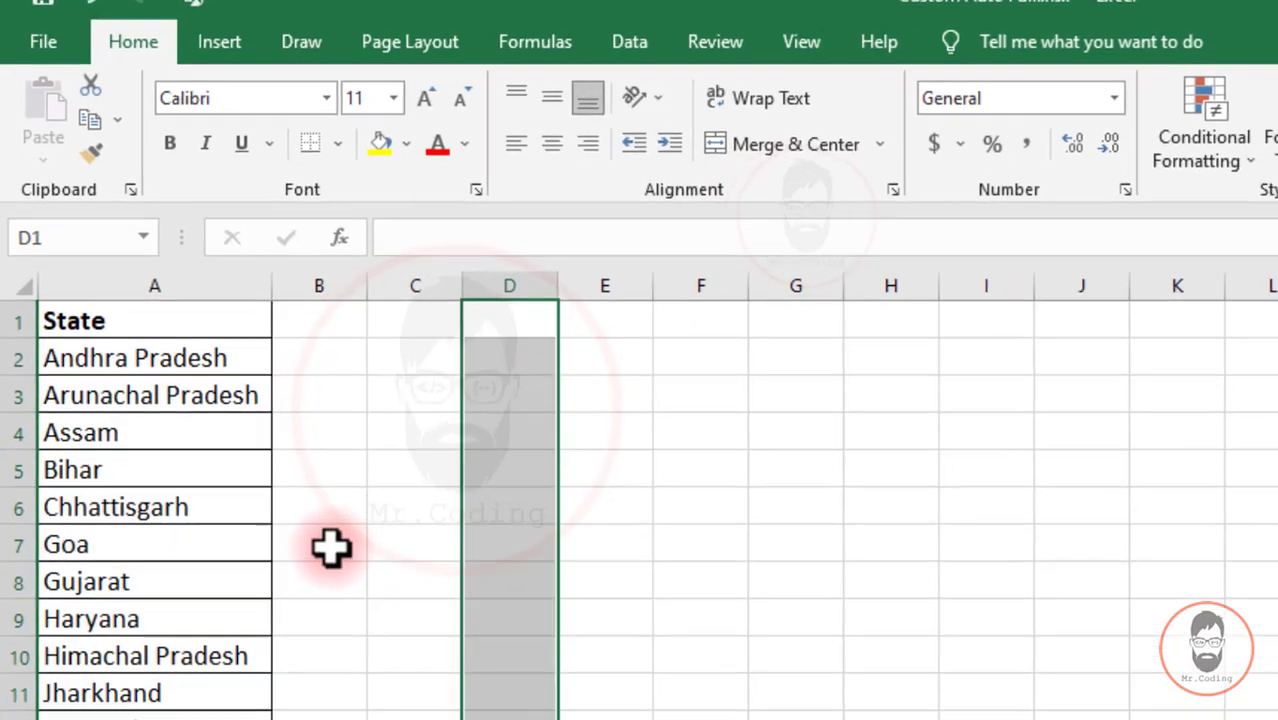
- Review the state list on Sheet2, enter State in cell D1 and try to auto-fill the state names down to D15
click(276, 452)
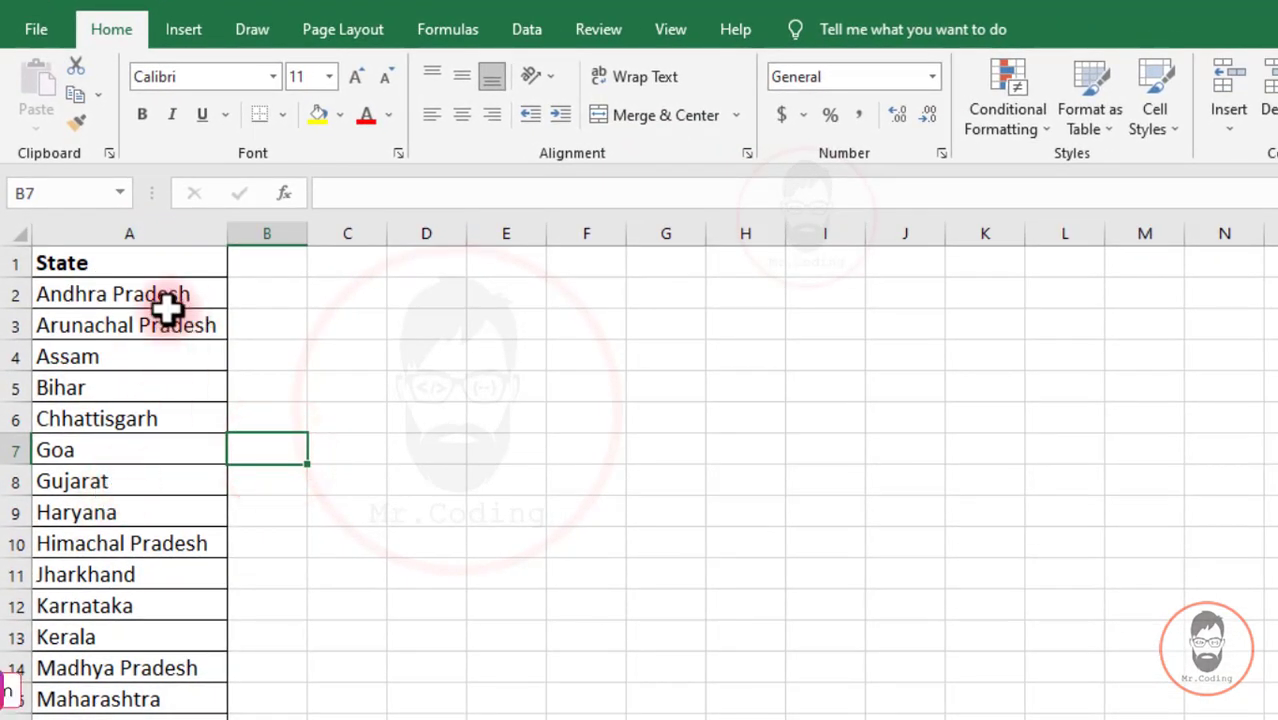
scroll(154, 408, down, 3)
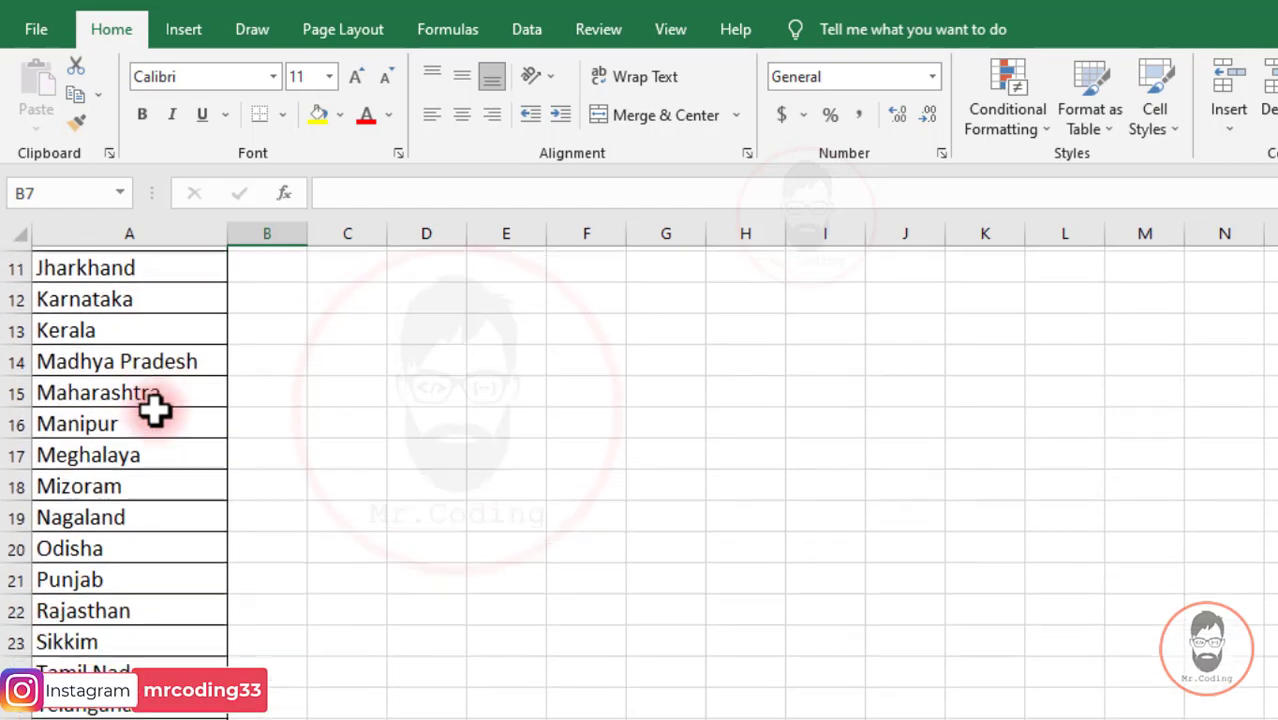
scroll(154, 408, up, 3)
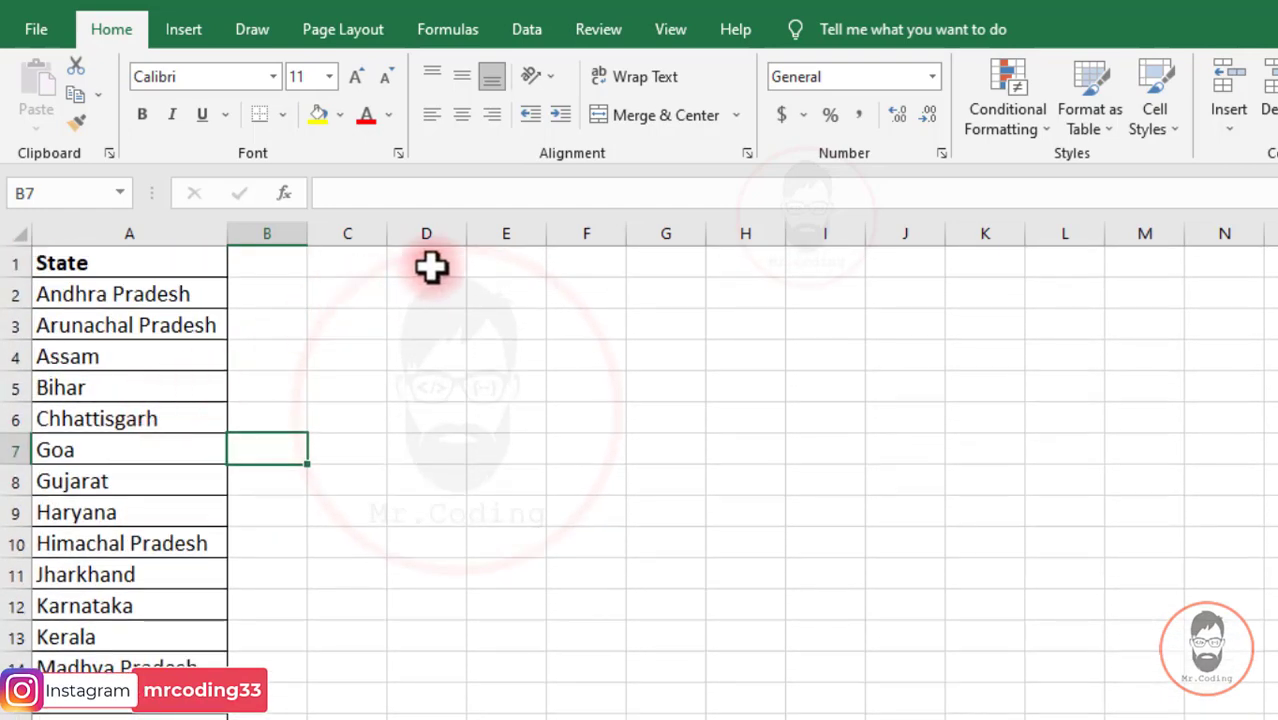
click(429, 265)
text(Sta)
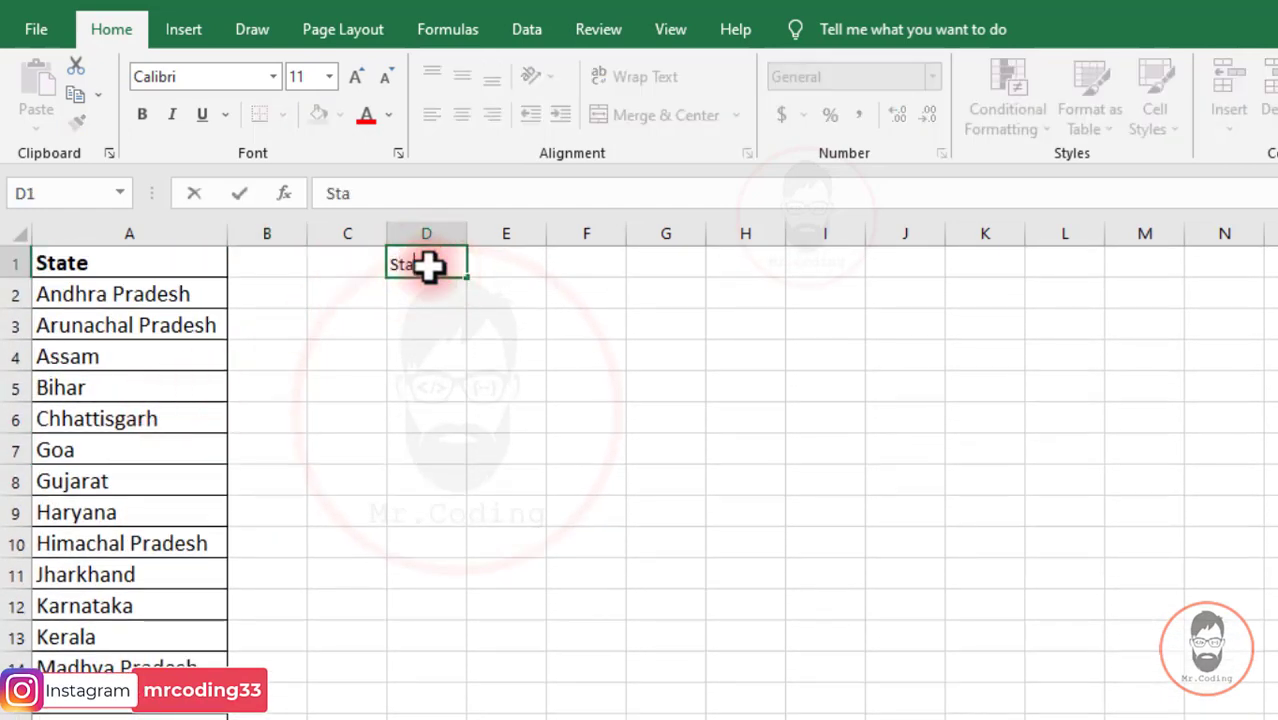
text(re)
key(Return)
click(428, 265)
drag(466, 278, 481, 704)
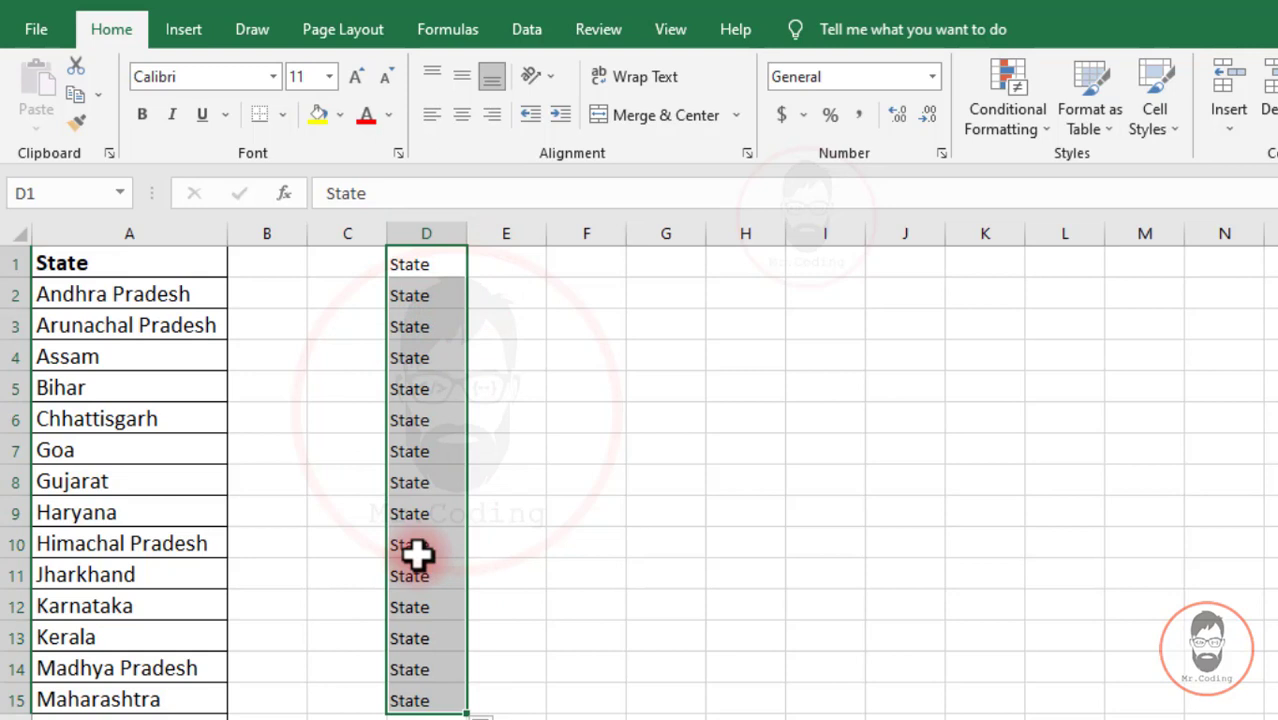
- Clear the repeated State entries from D1:D15
key(Delete)
click(418, 324)
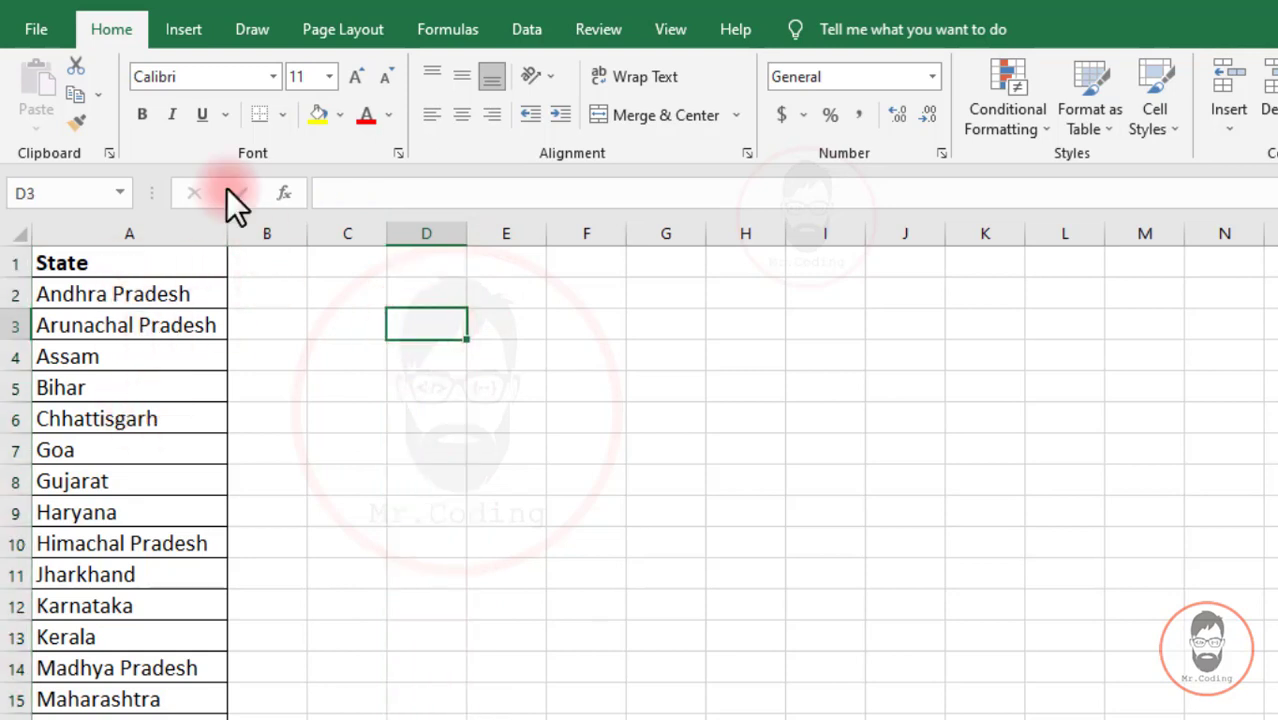
- Open the custom lists editor from Excel's advanced options
click(41, 26)
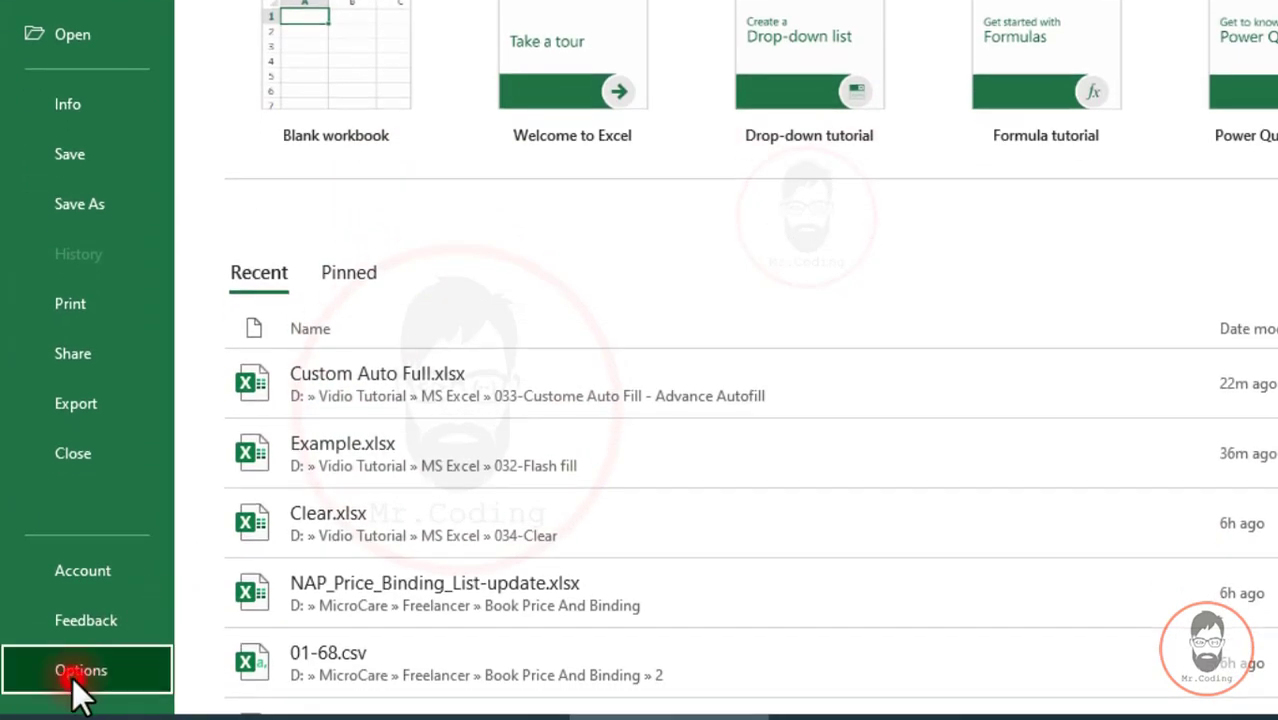
click(72, 677)
click(376, 141)
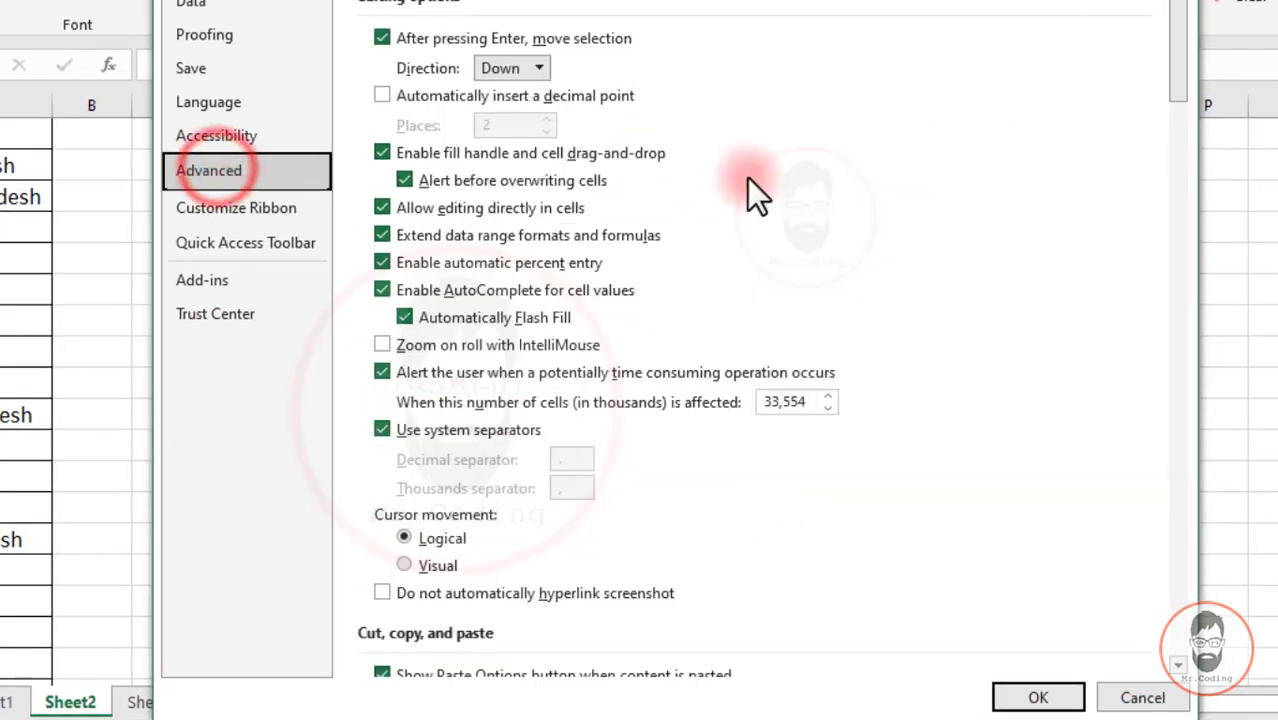
drag(1180, 40, 1178, 610)
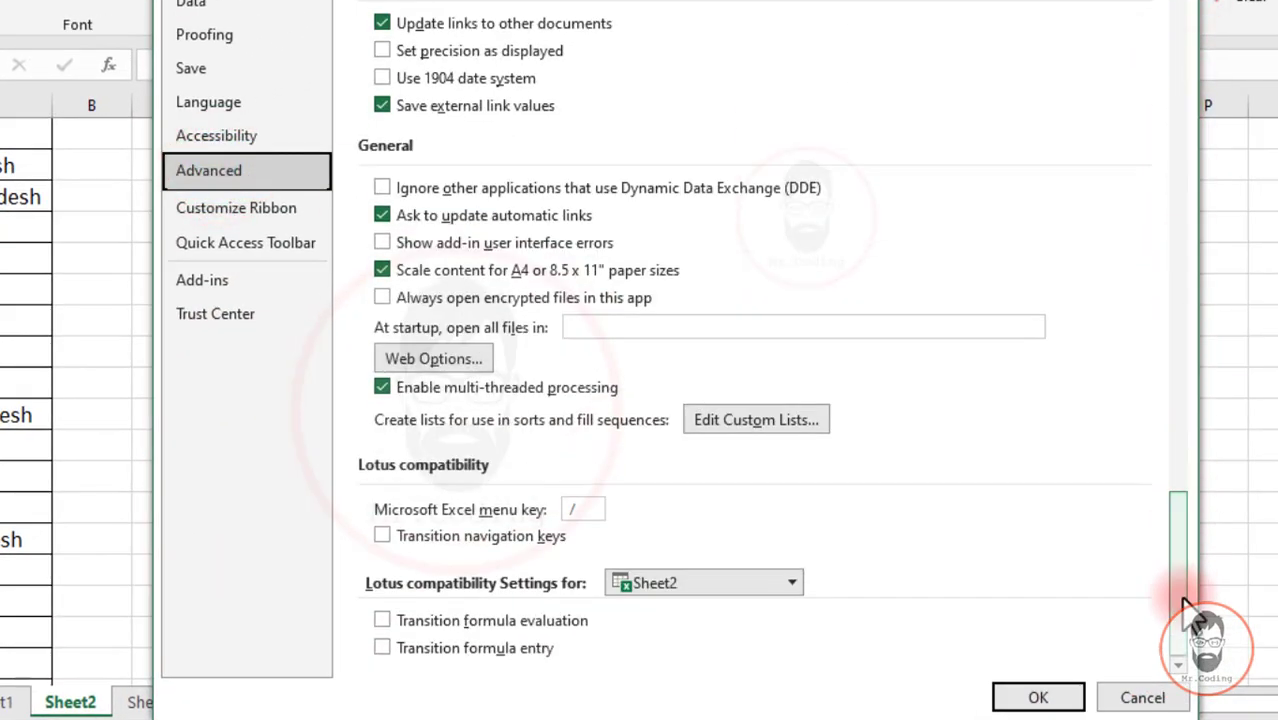
click(748, 420)
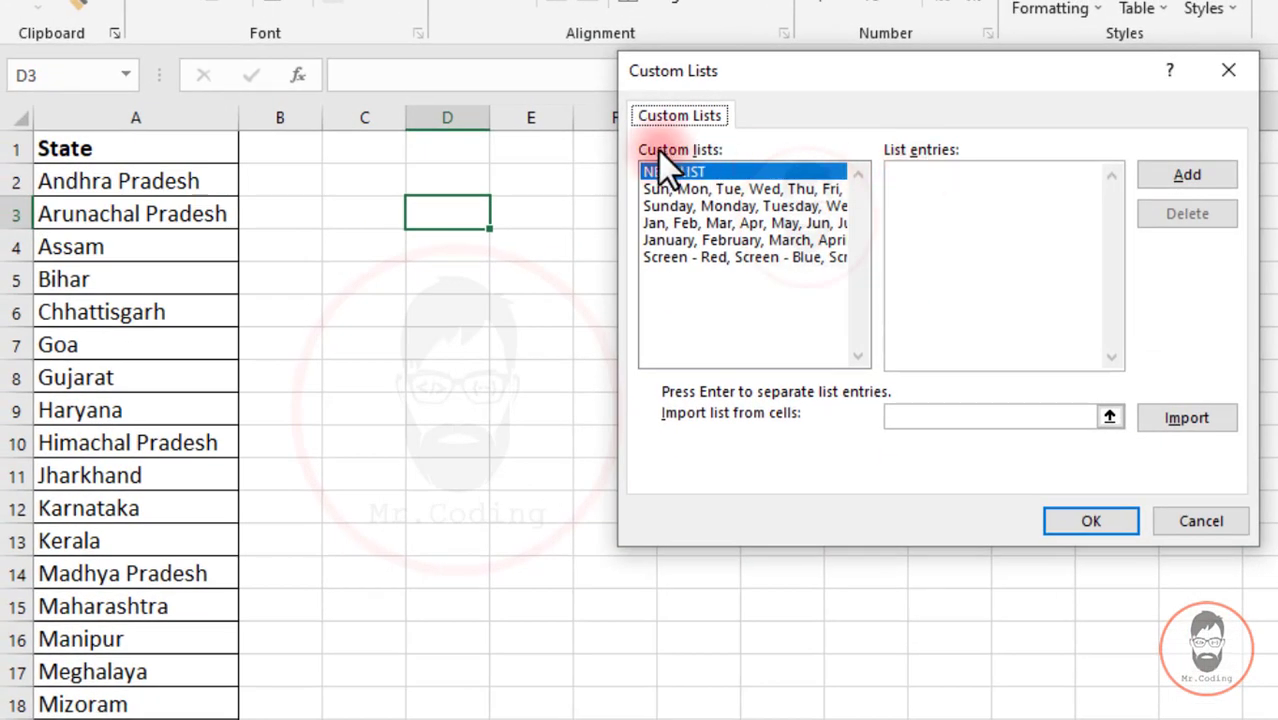
- Import the State heading and state names from cells A1:A29 as a new custom list and accept both dialogs
click(972, 177)
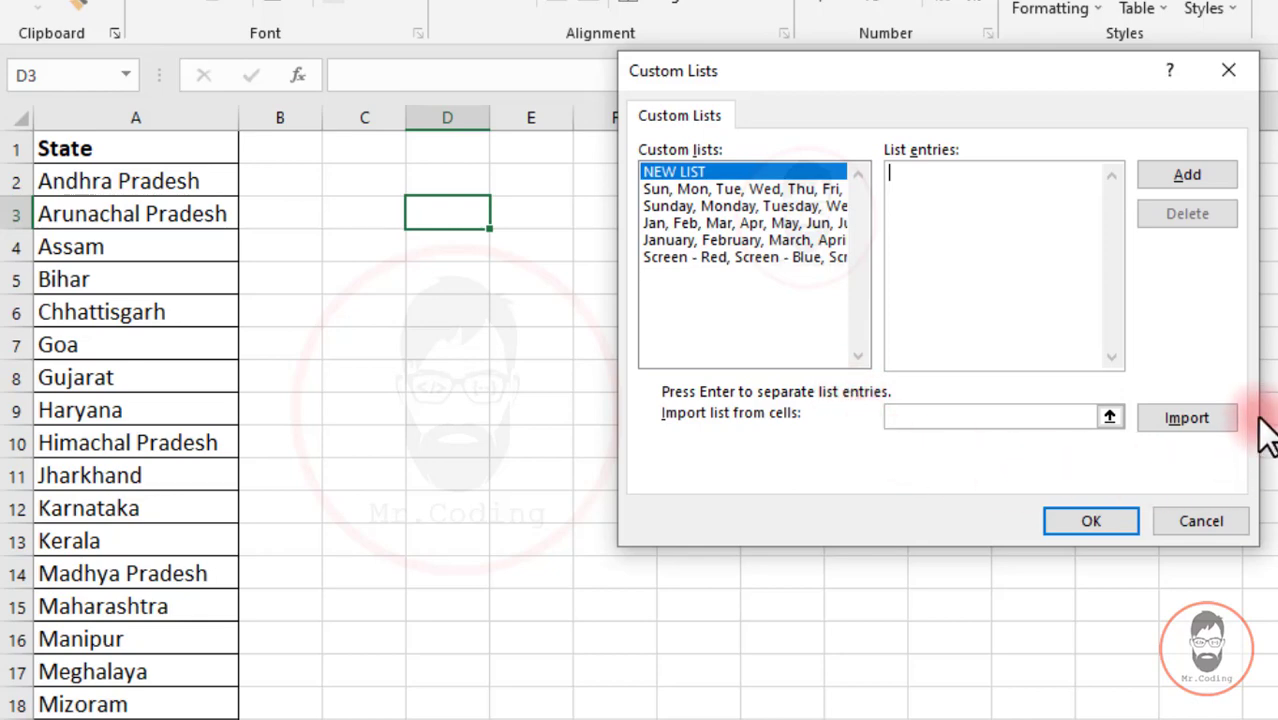
click(925, 420)
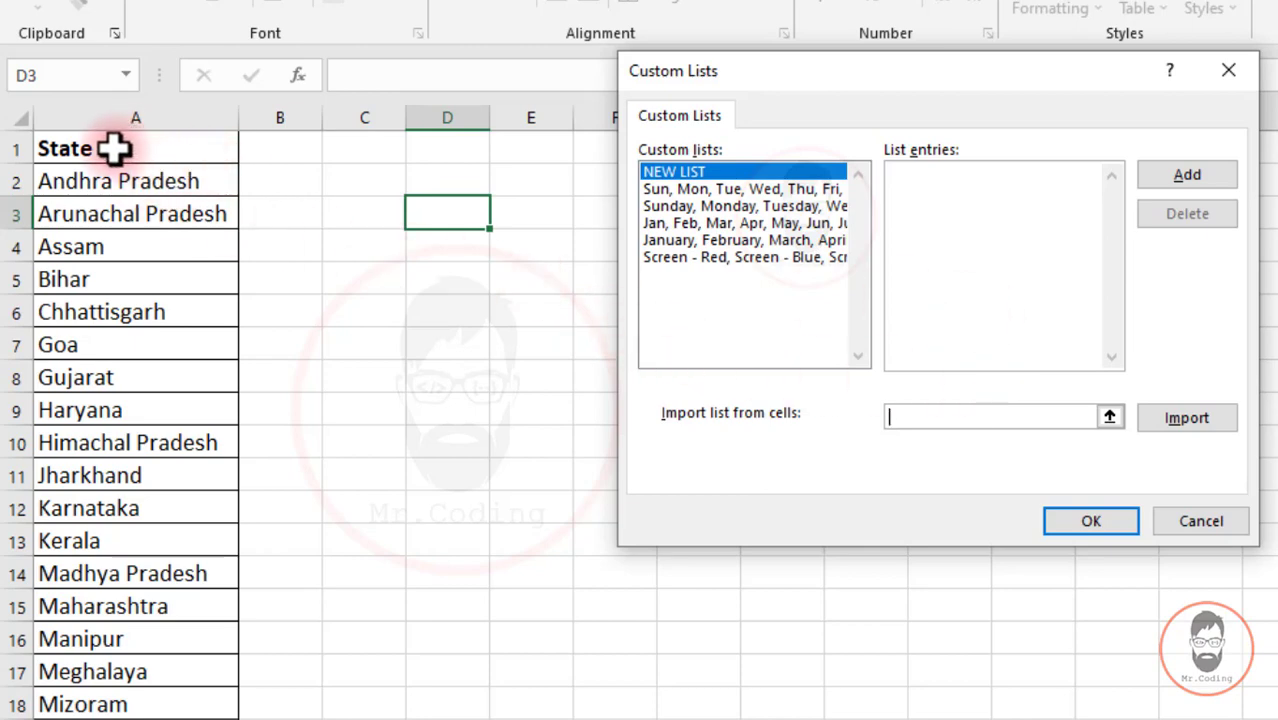
drag(105, 213, 120, 676)
click(1182, 425)
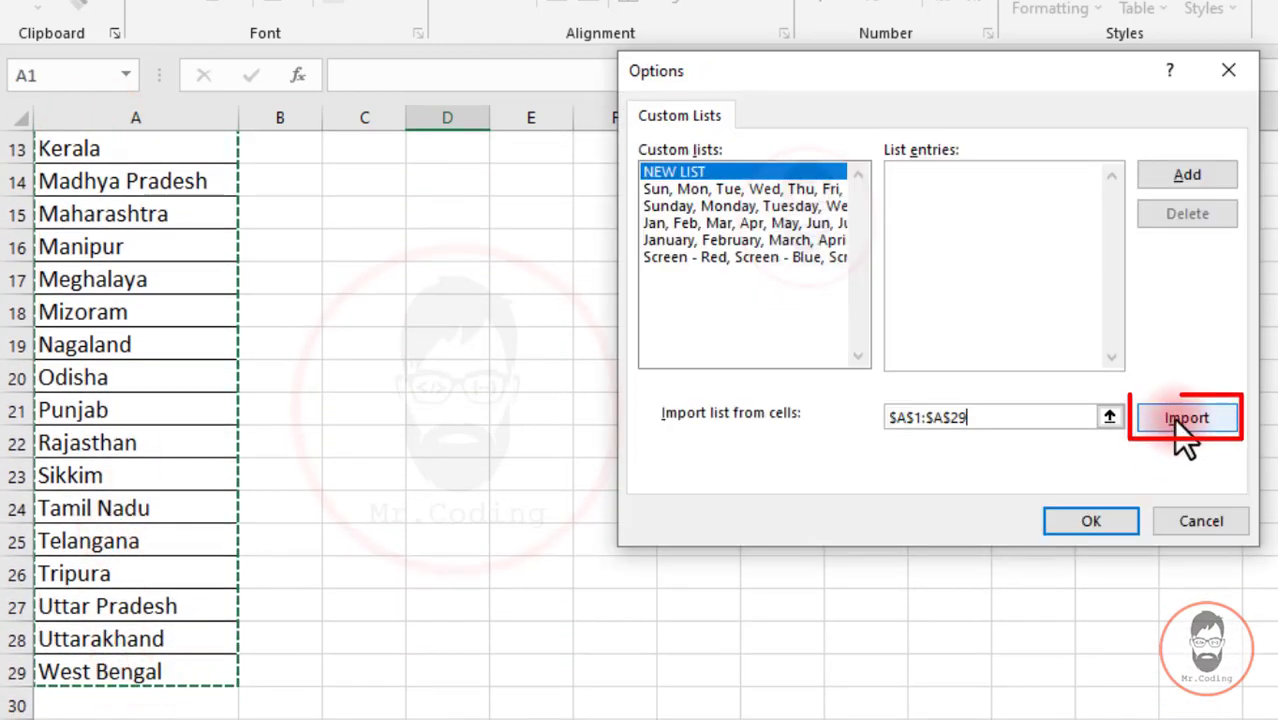
mouse_move(1112, 207)
mouse_down()
mouse_move(1110, 331)
mouse_move(1106, 187)
mouse_up()
click(1092, 521)
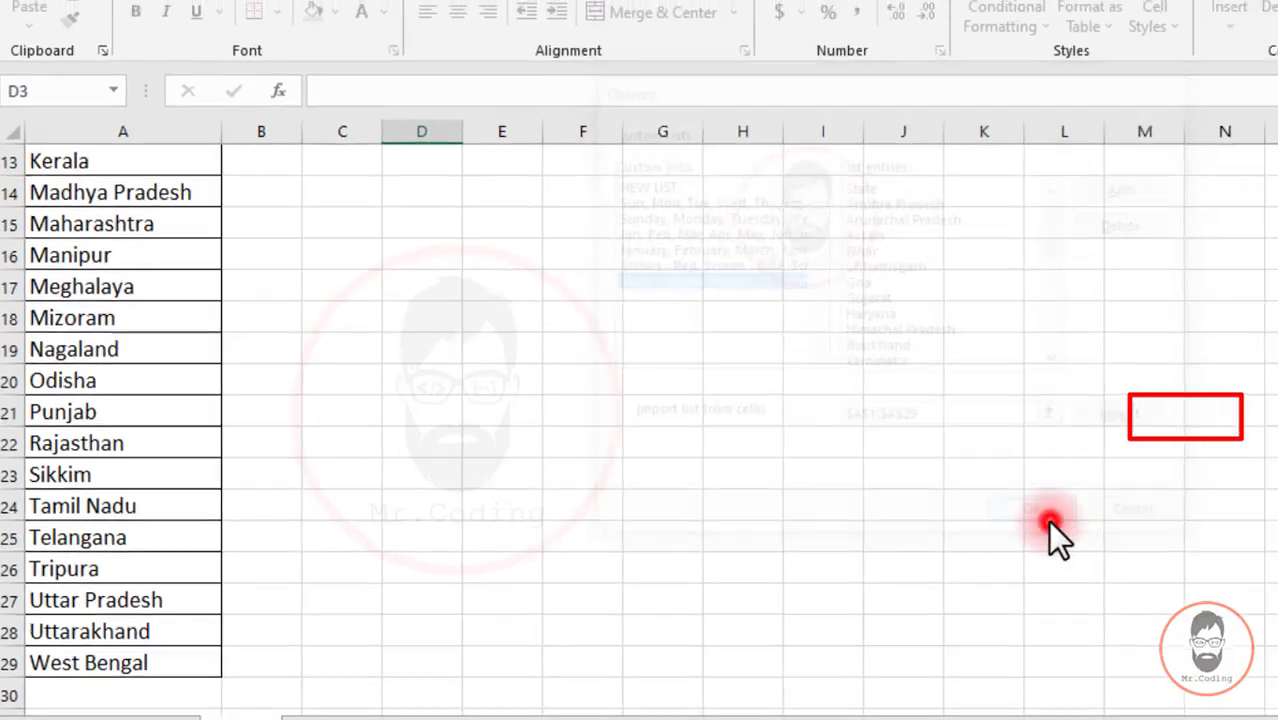
click(948, 674)
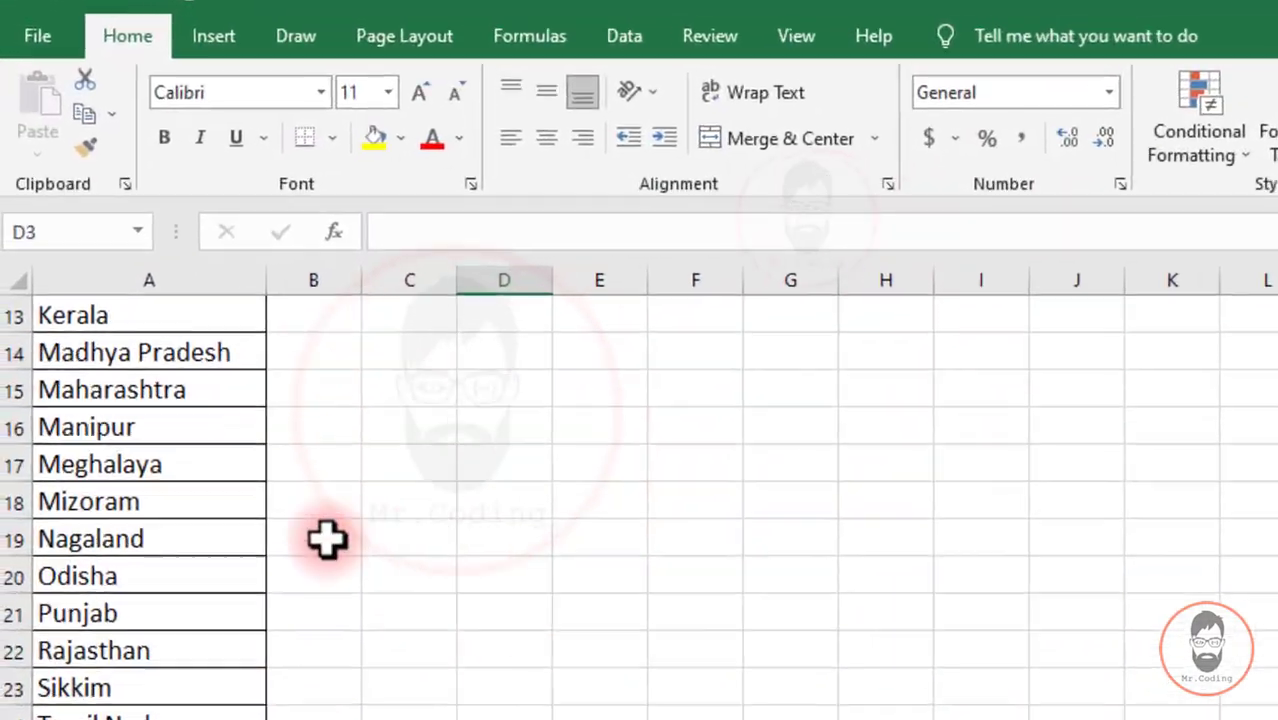
- Clear the contents of column A, including the State heading and all state names
scroll(328, 536, up, 4)
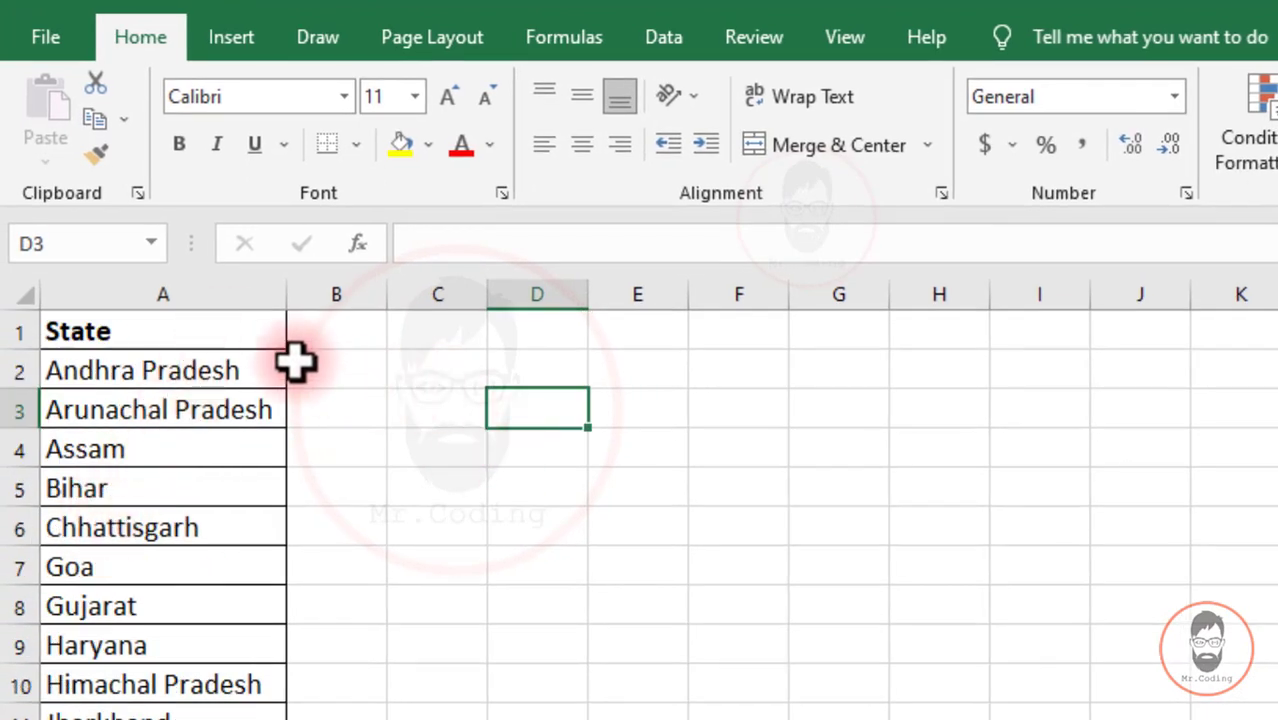
click(193, 300)
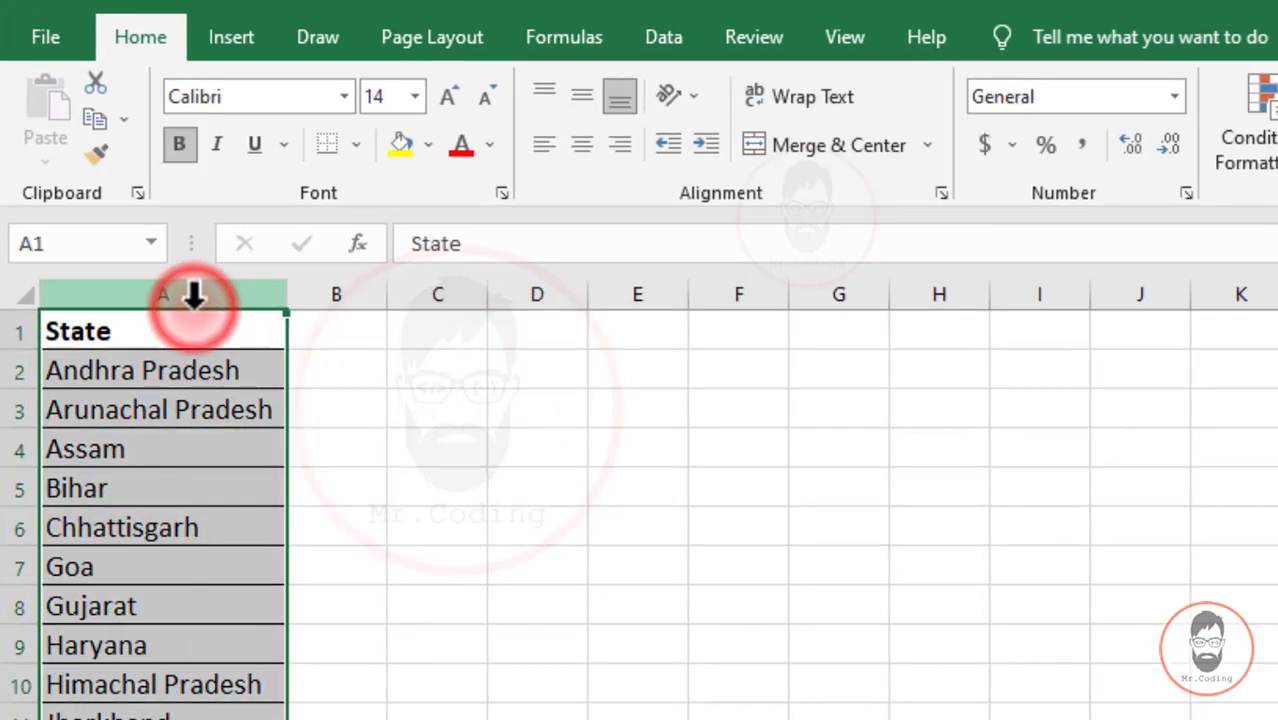
key(Delete)
- Enter State in cell A1 and auto-fill the state names down column A
click(205, 331)
text(State)
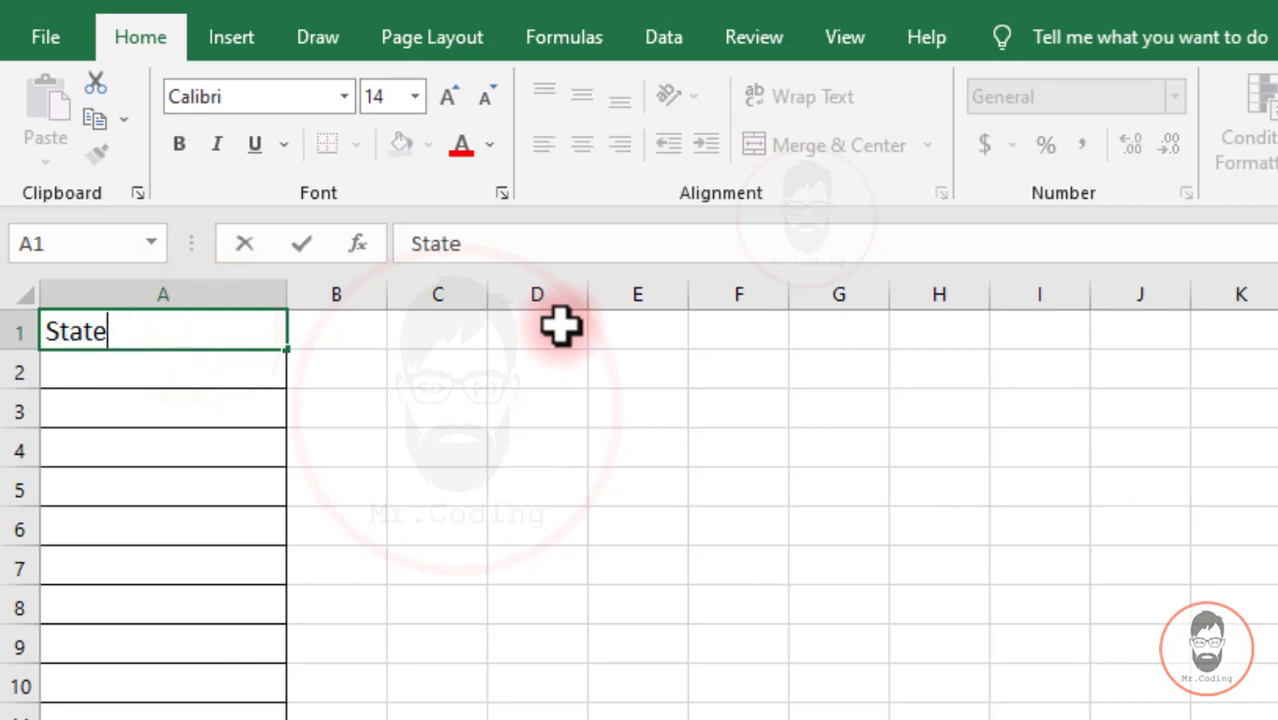
key(Return)
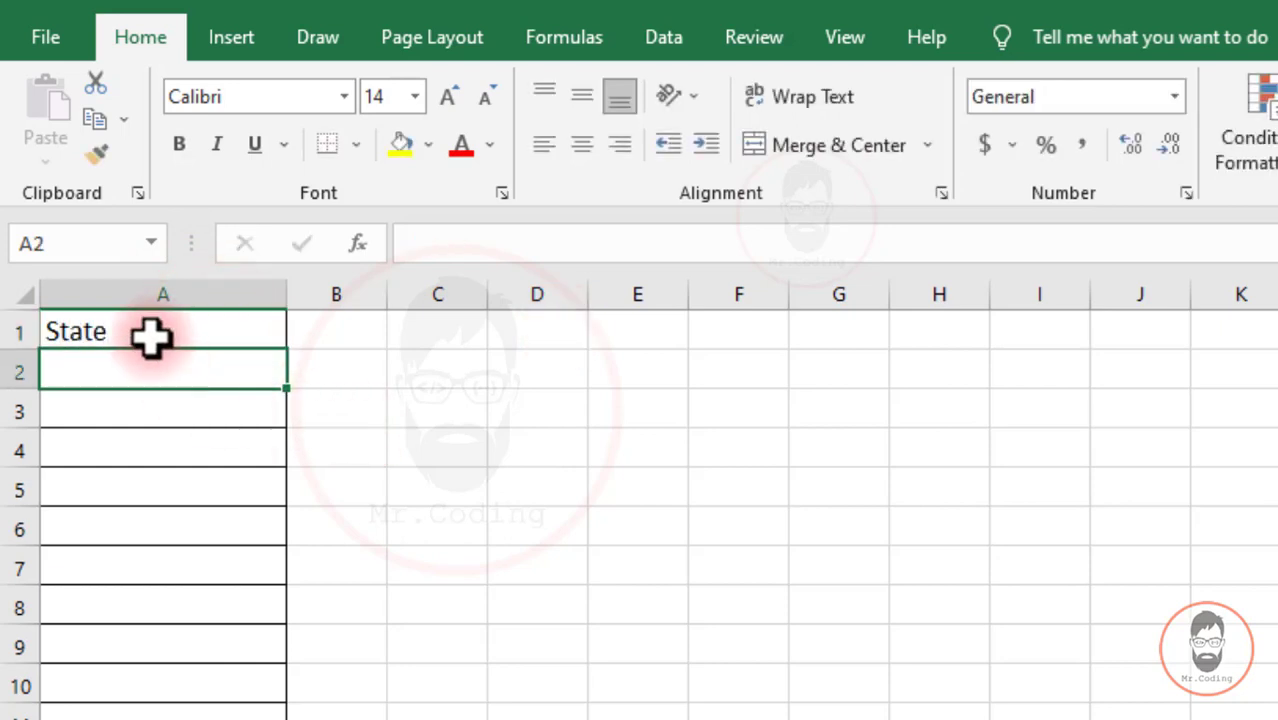
click(165, 331)
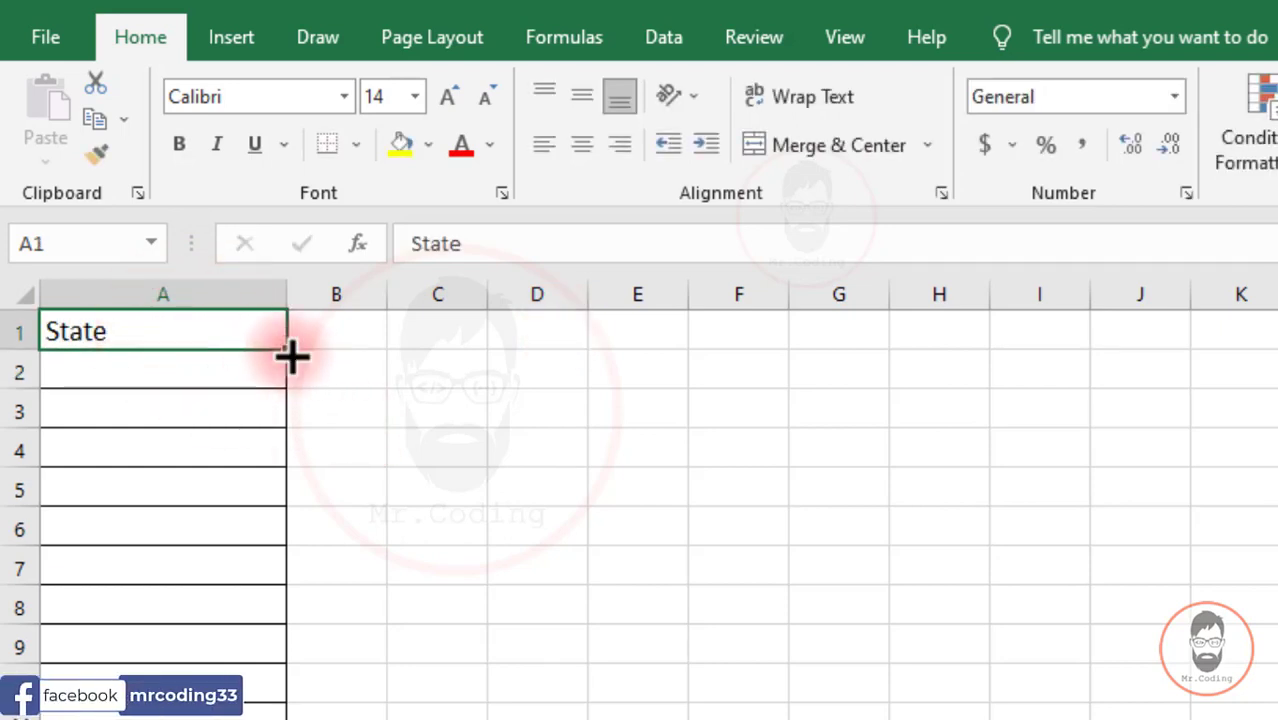
drag(290, 355, 288, 716)
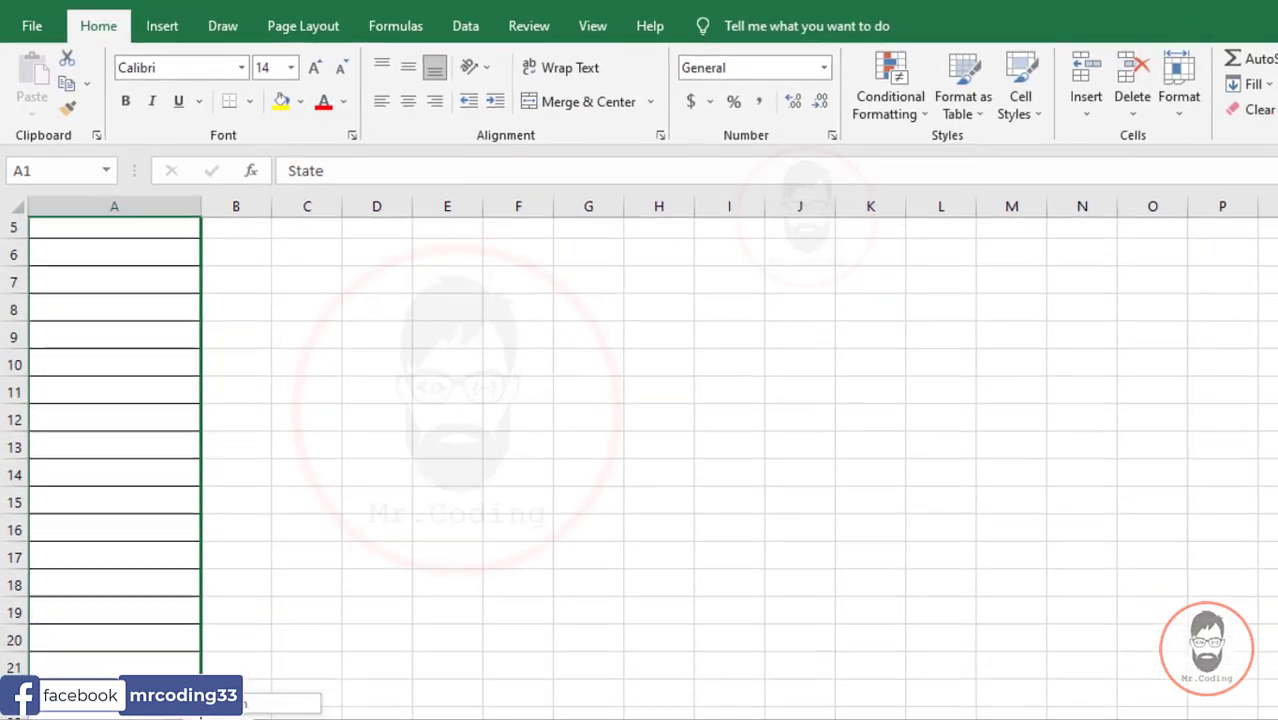
drag(190, 685, 190, 655)
scroll(100, 445, up, 5)
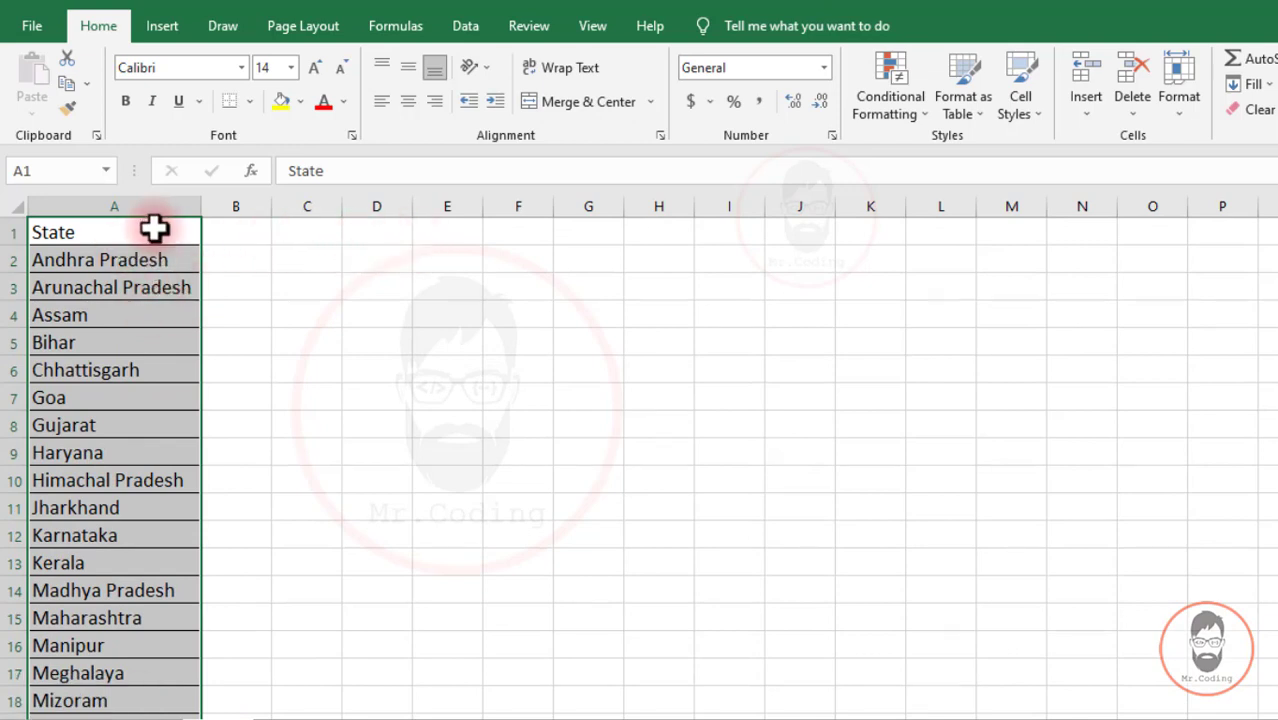
click(398, 233)
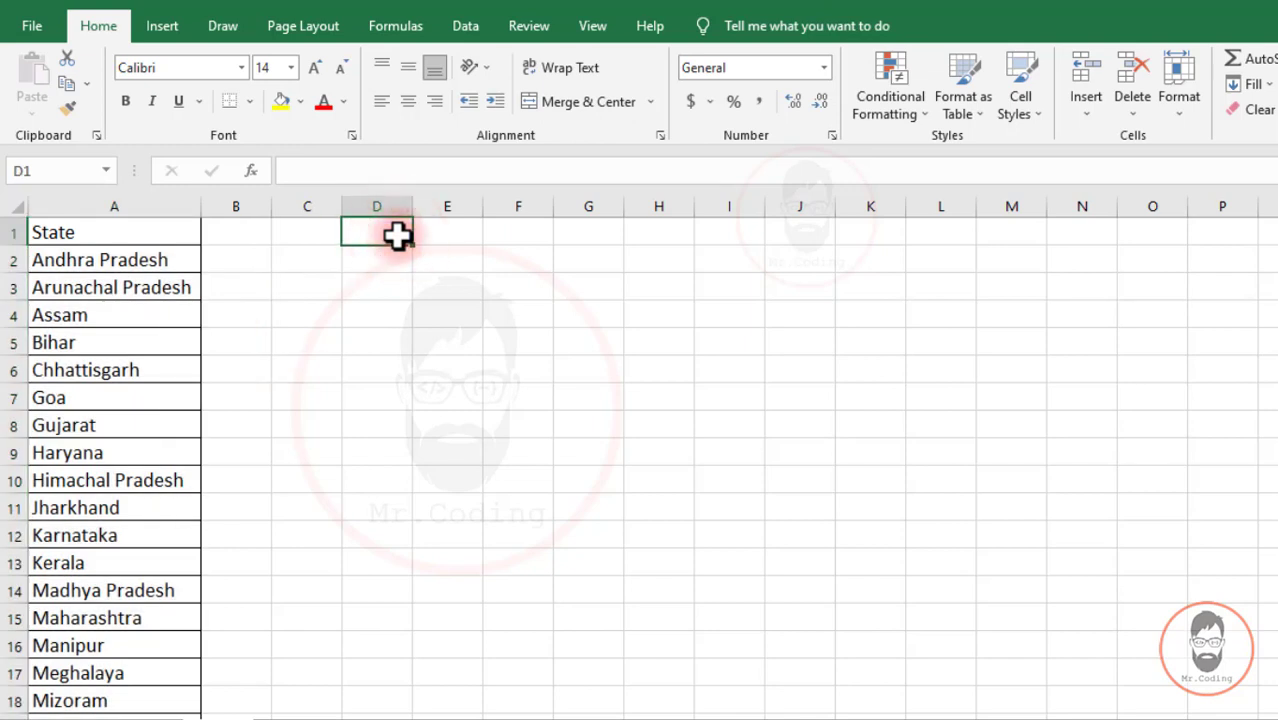
- Enter State in cell D1 and auto-fill the state names down column D to D13
text(St)
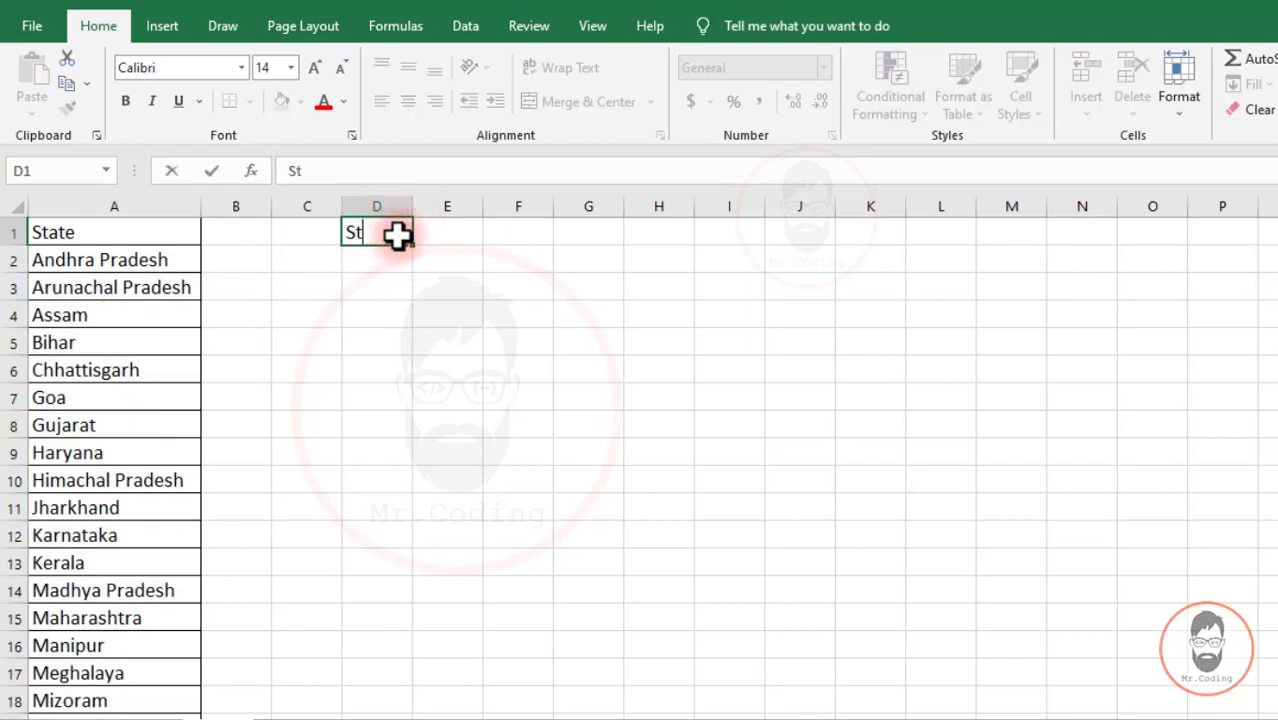
text(ate)
key(Return)
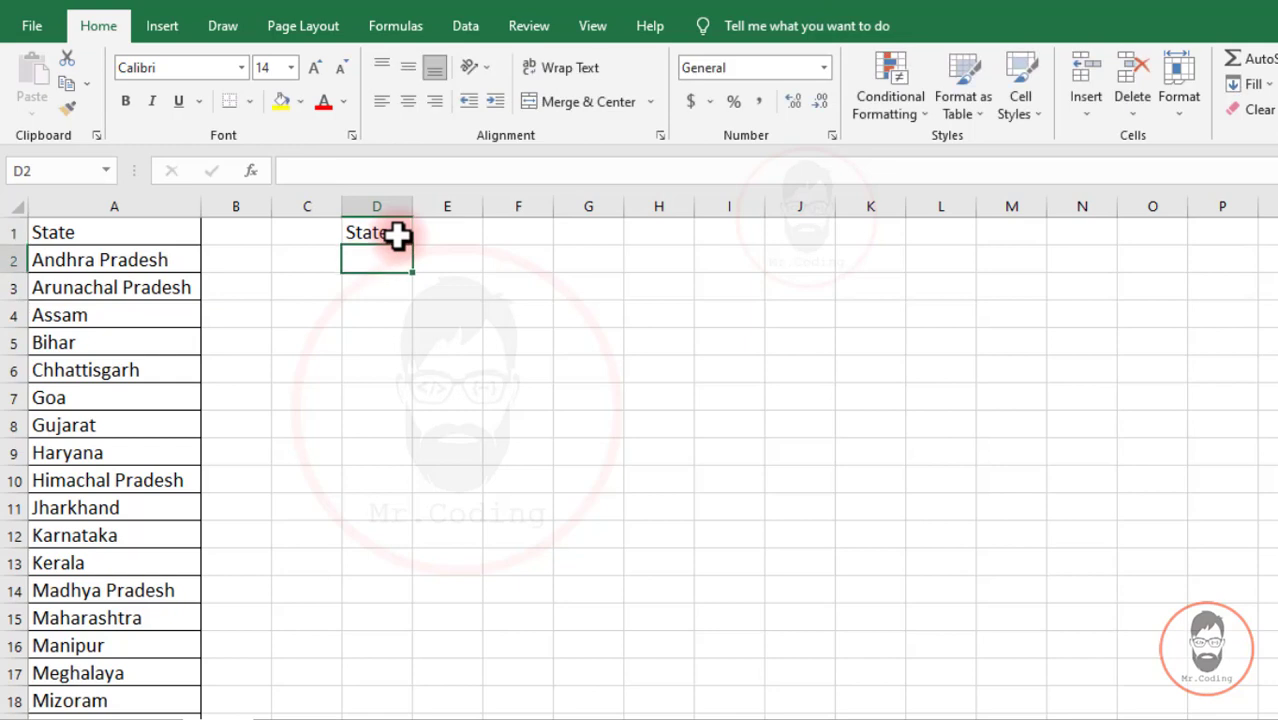
click(398, 233)
drag(413, 244, 436, 578)
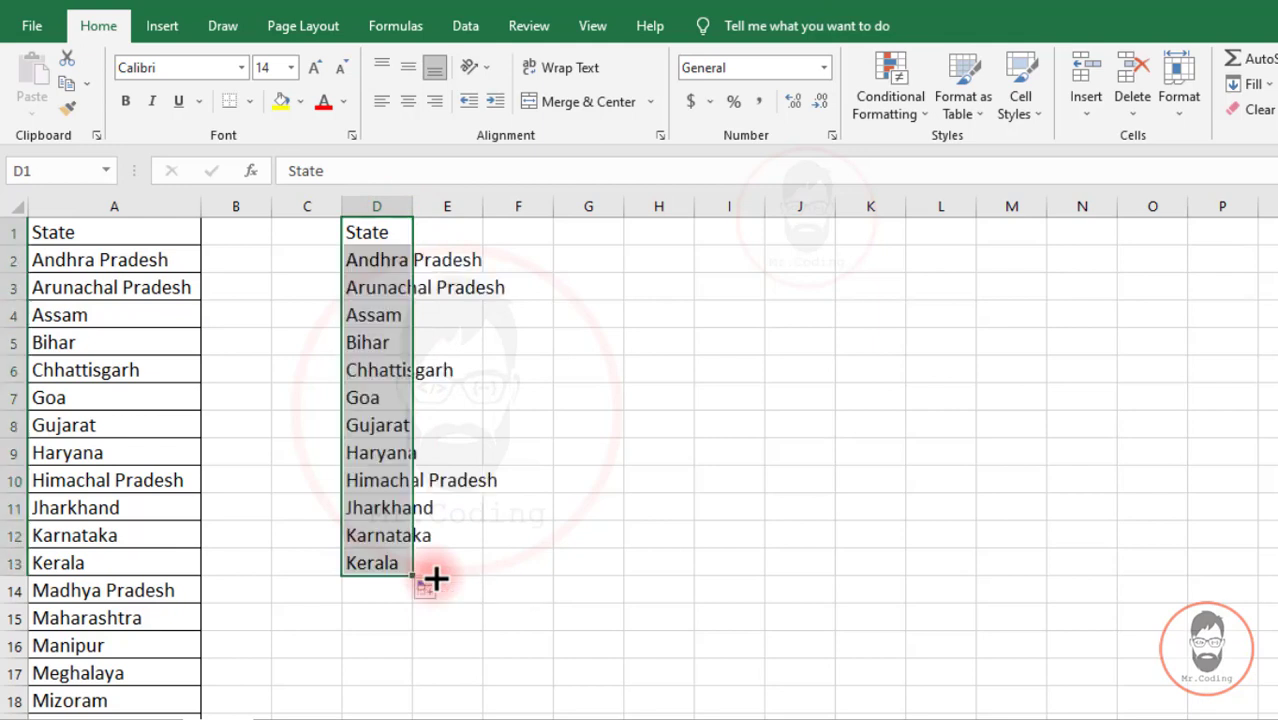
click(405, 292)
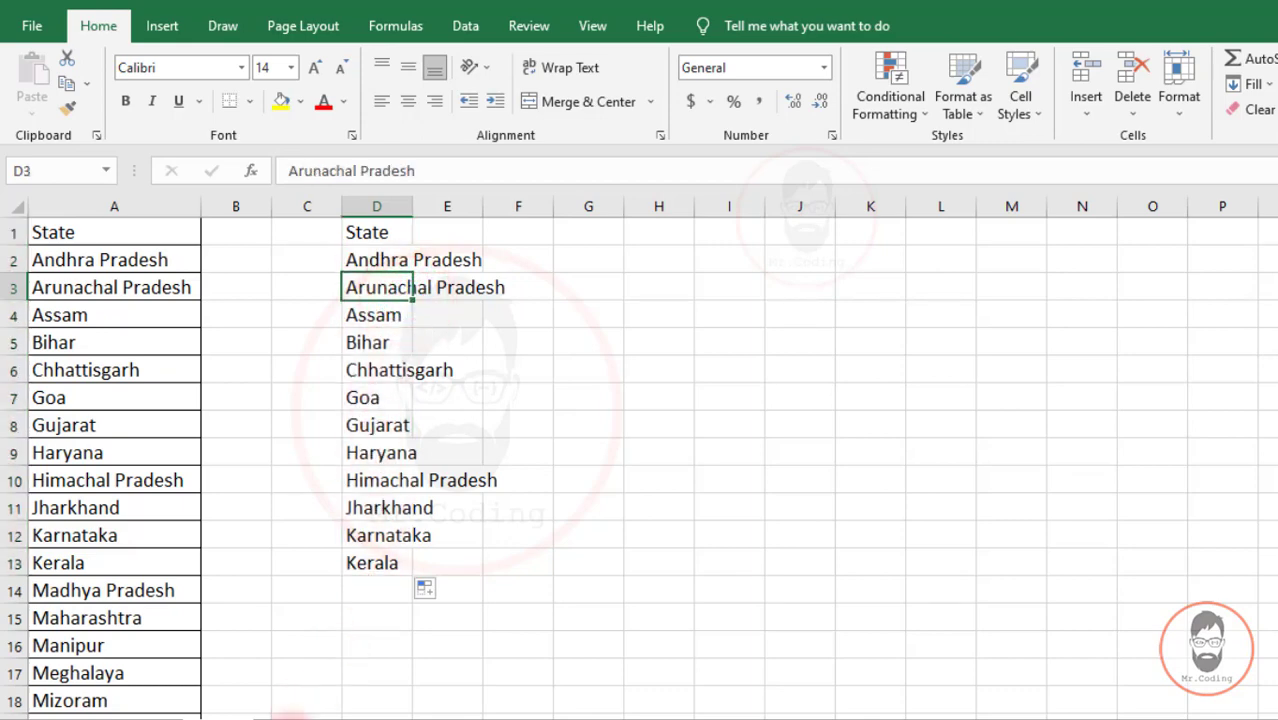
- Switch to Sheet3, which holds the country names
click(294, 719)
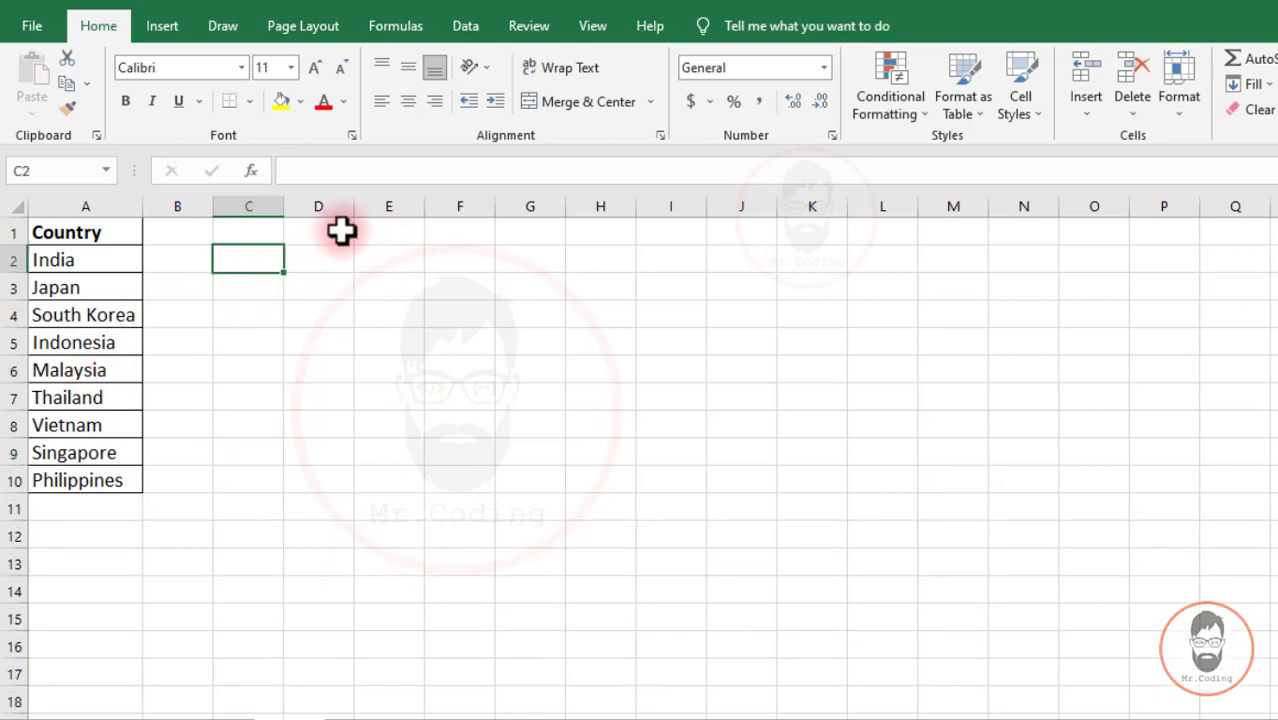
- Enter Country in cell D1, try to auto-fill the country names down to D10, and undo the fill
click(338, 230)
text(C)
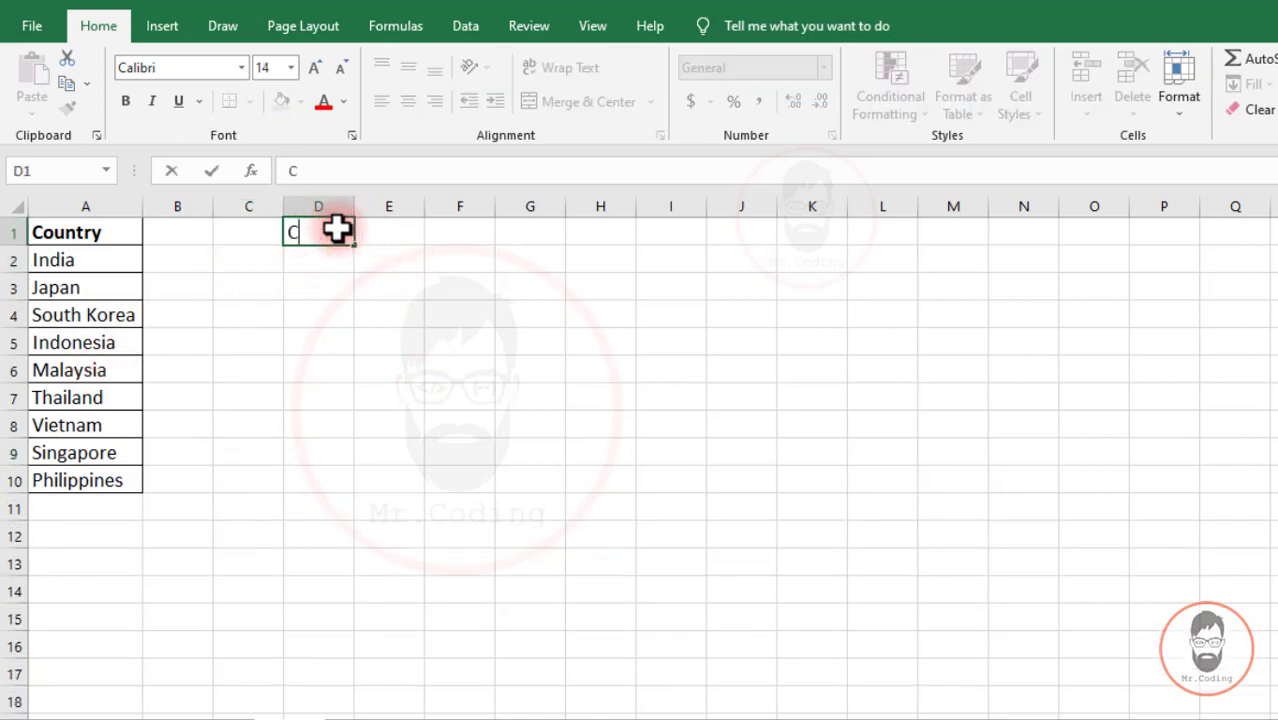
text(onntry)
click(310, 232)
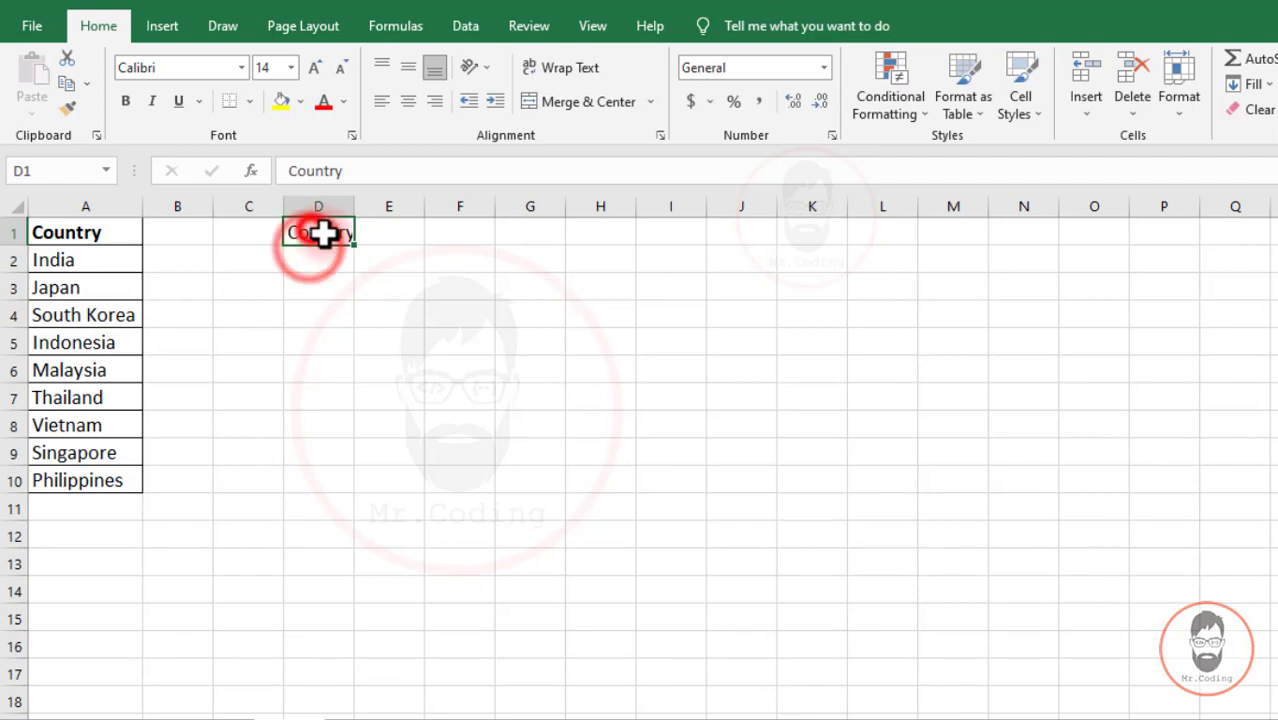
drag(353, 245, 357, 492)
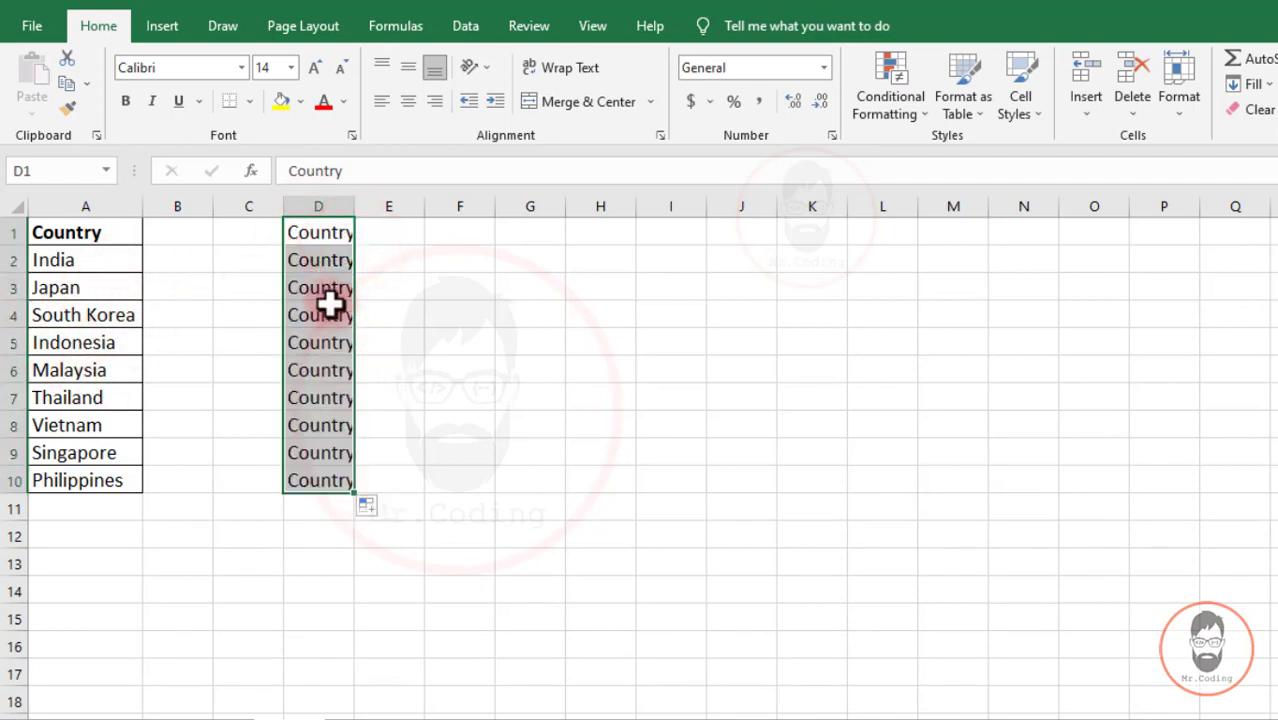
key(ctrl+z)
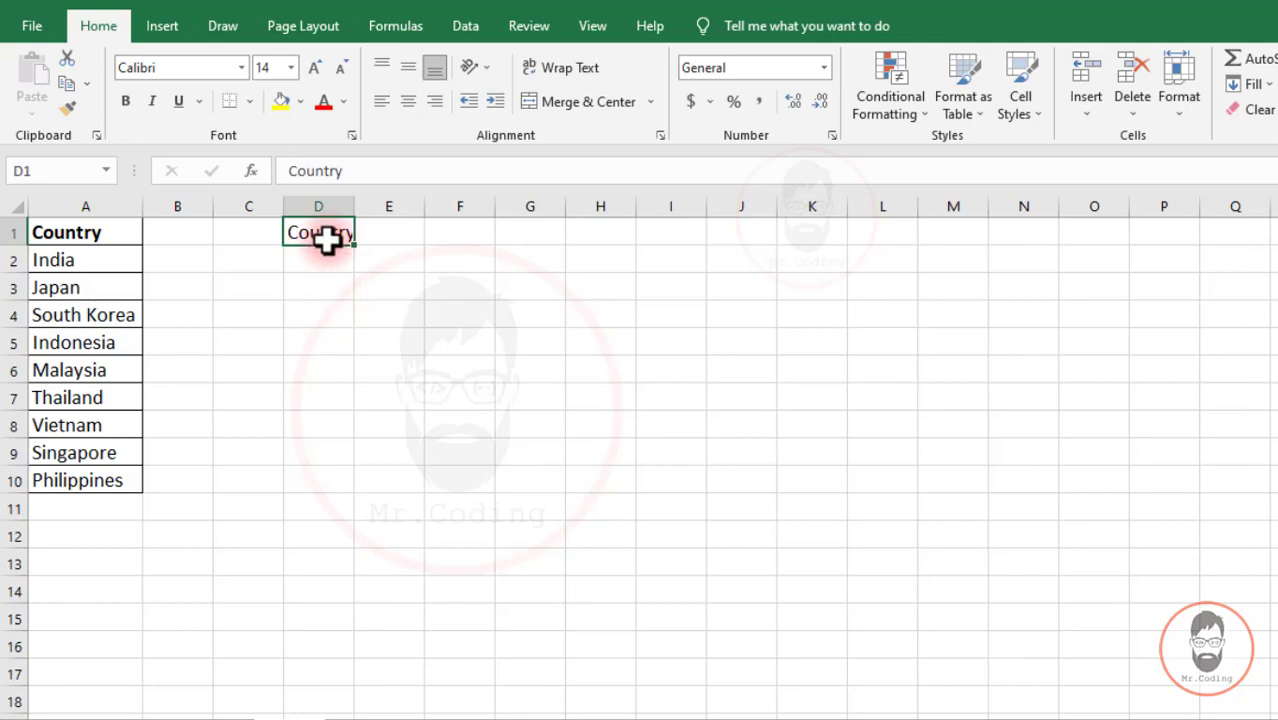
- Open the custom lists editor from the advanced section of the Excel options
click(44, 22)
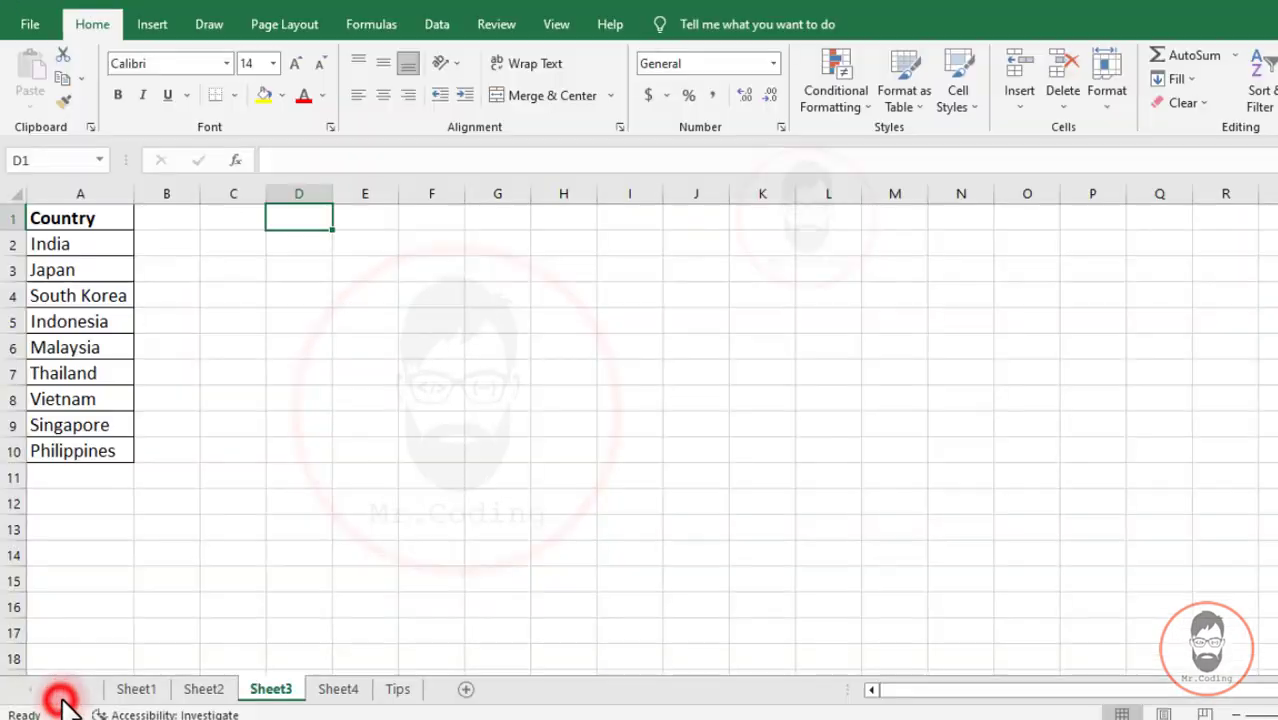
click(330, 248)
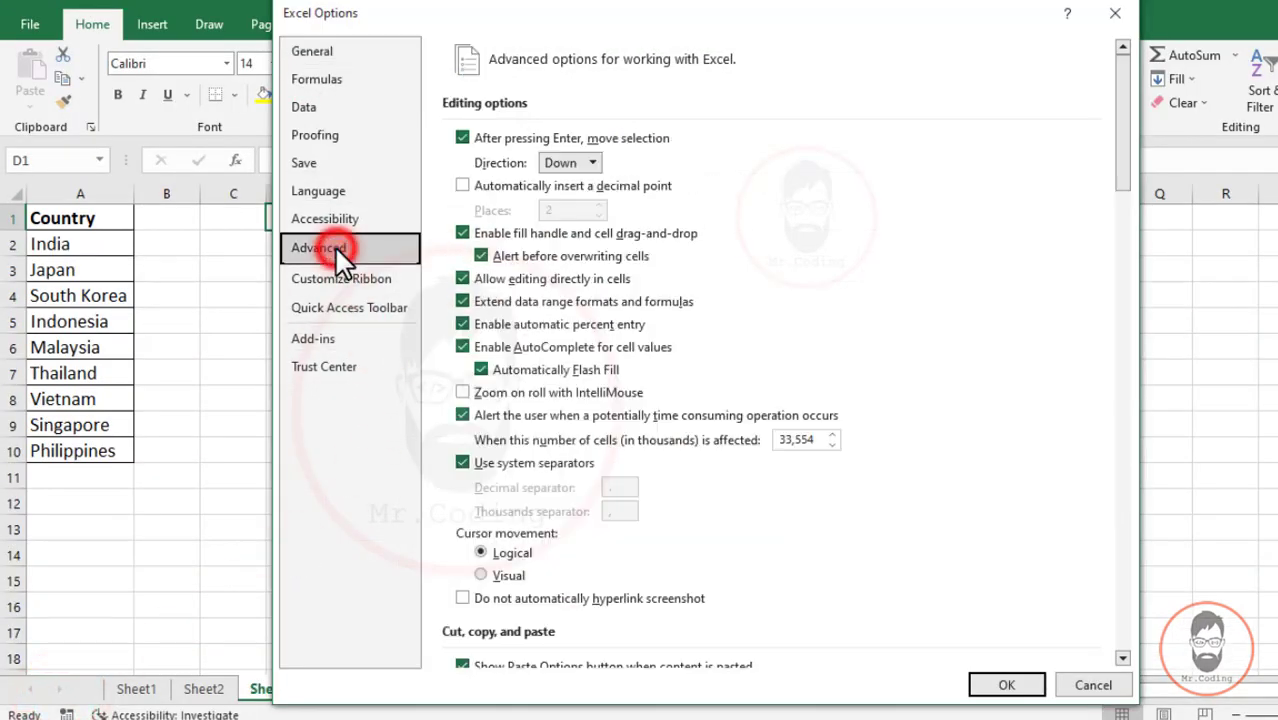
drag(1121, 73, 1136, 577)
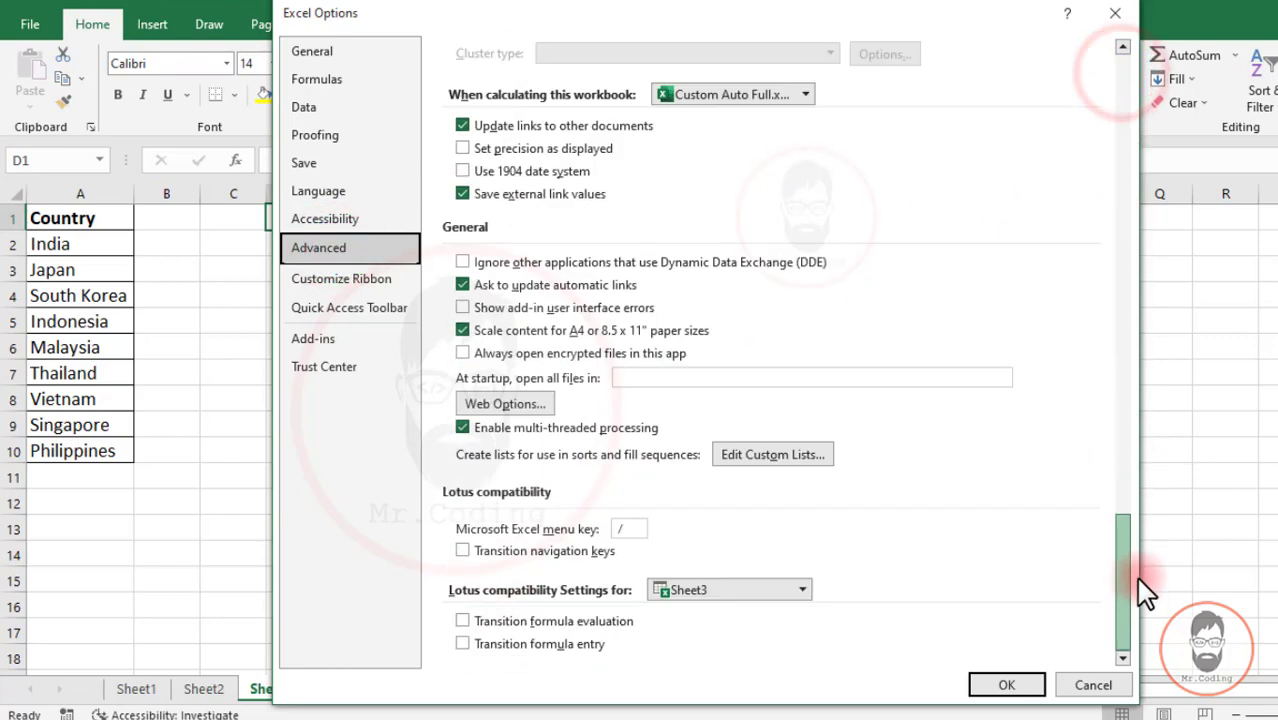
click(790, 457)
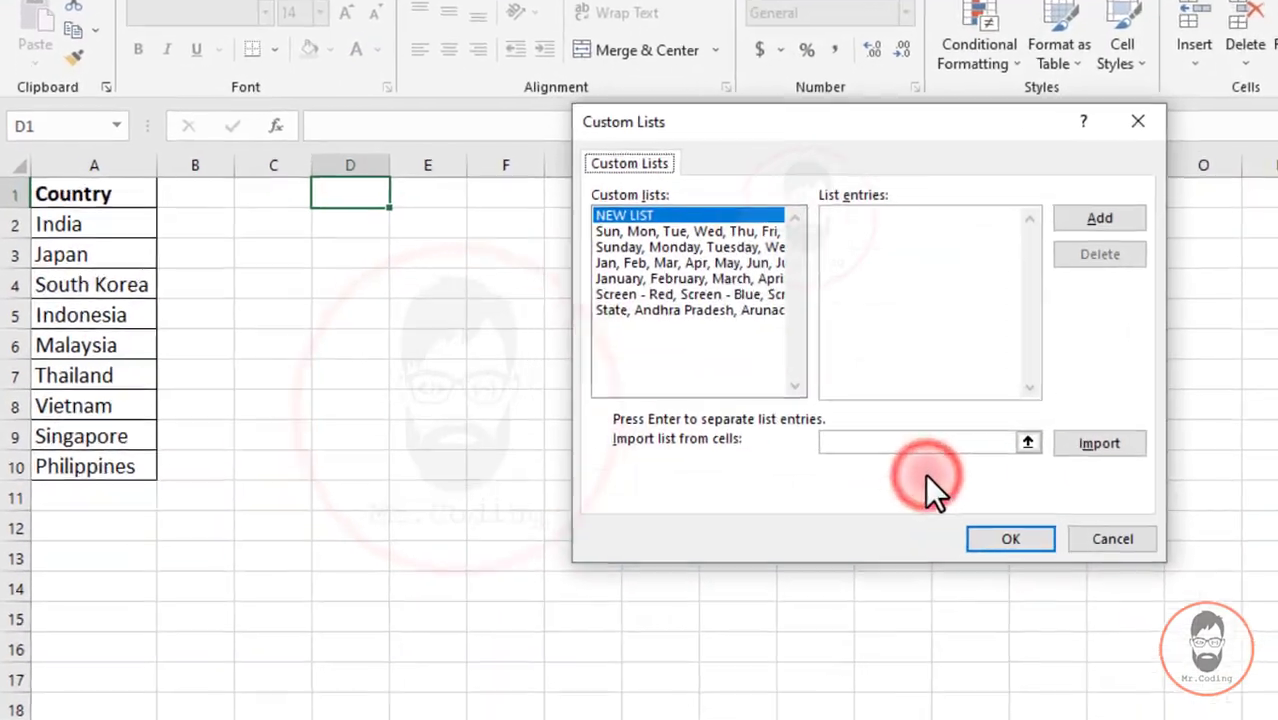
- Add a custom list with the entries Country, India, Japan, South Korea, Indonesia, Malasia, Thailand, Vietnam, Singapore and Philippines, and accept both dialogs
click(730, 252)
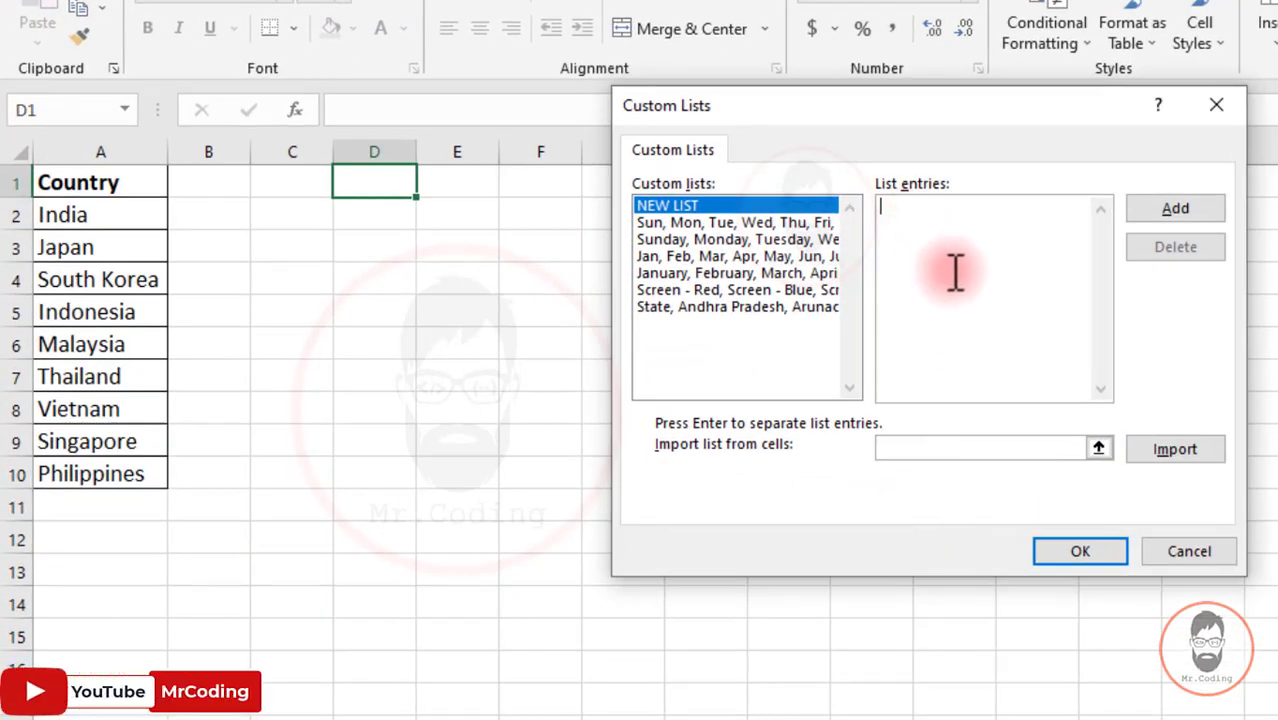
text(Country)
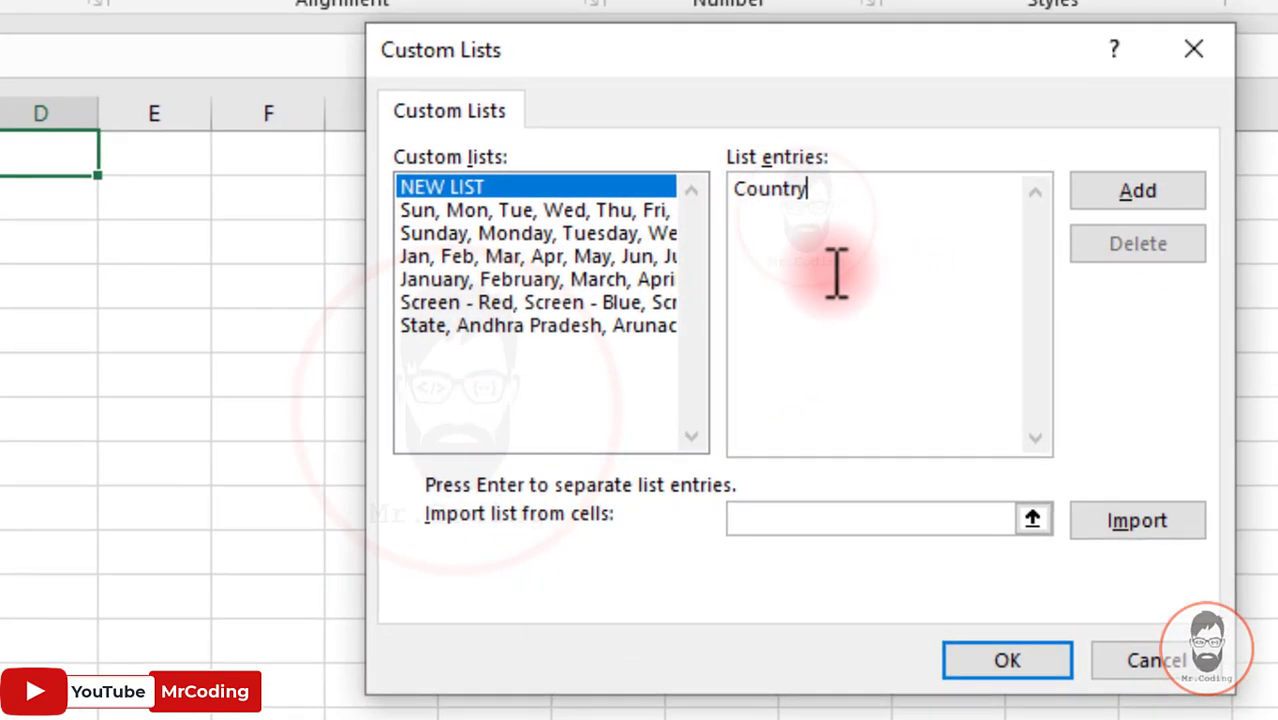
key(Return)
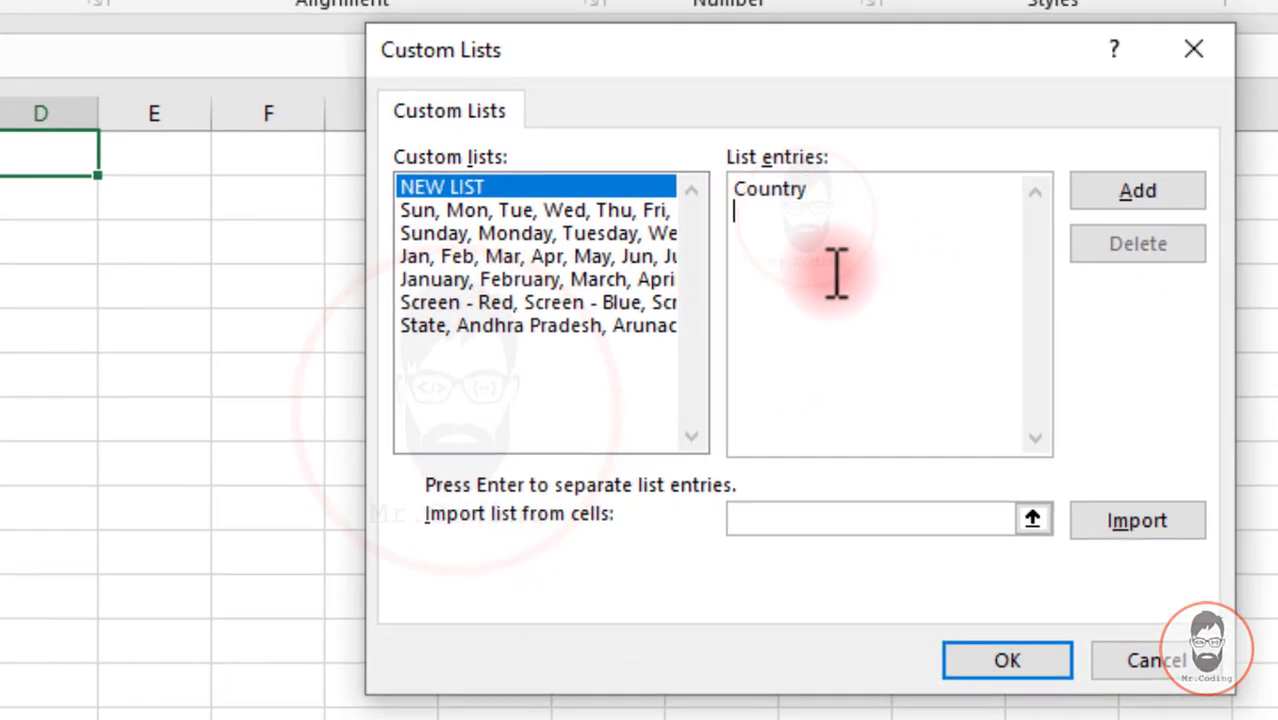
text(India)
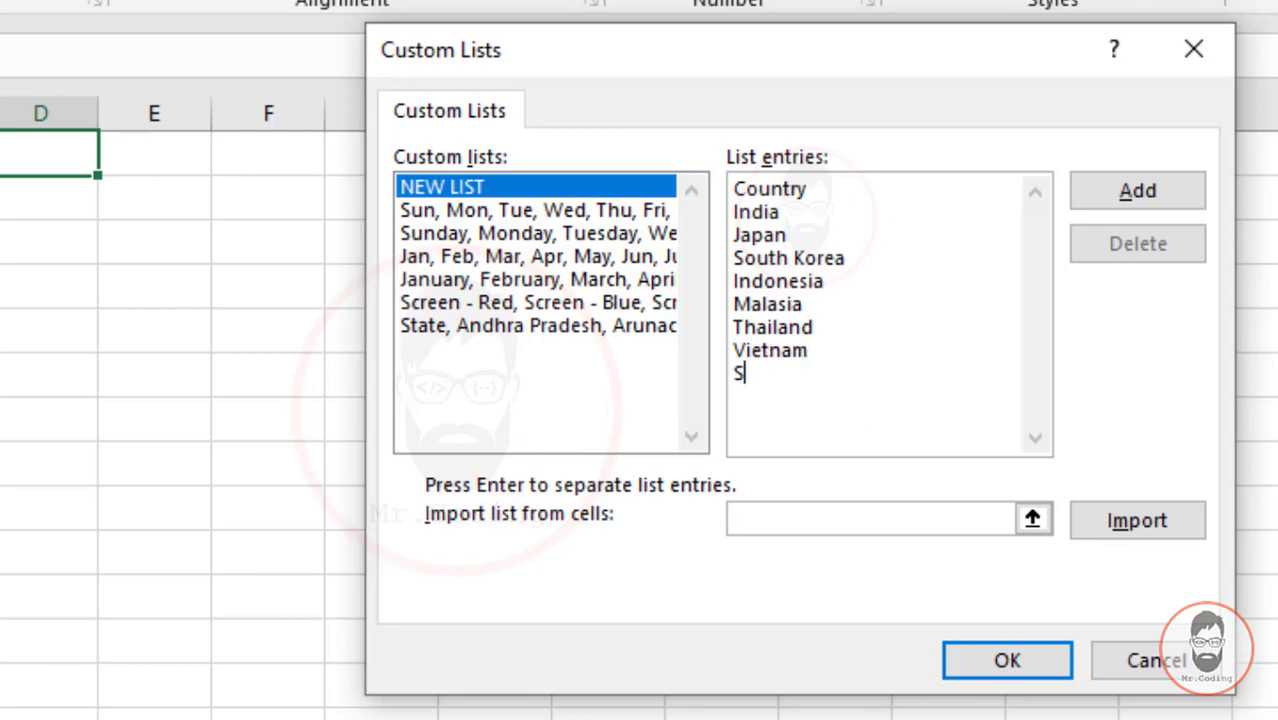
text(lippines)
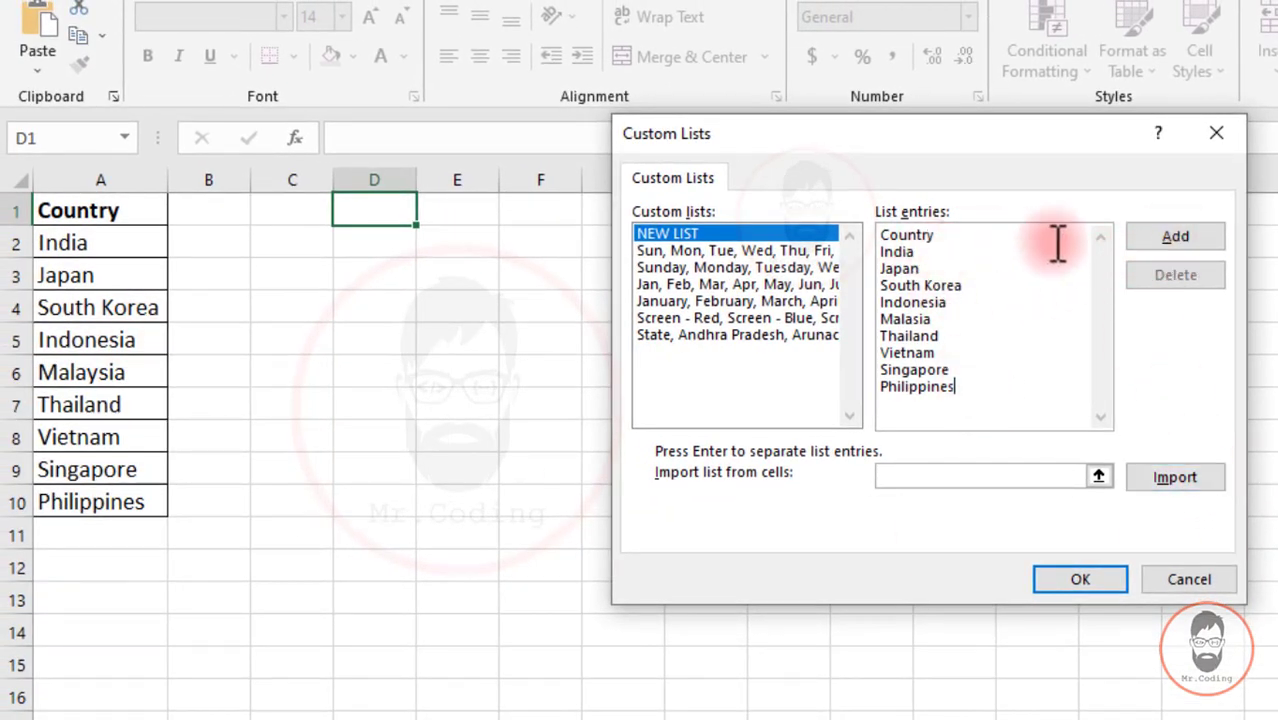
click(1179, 244)
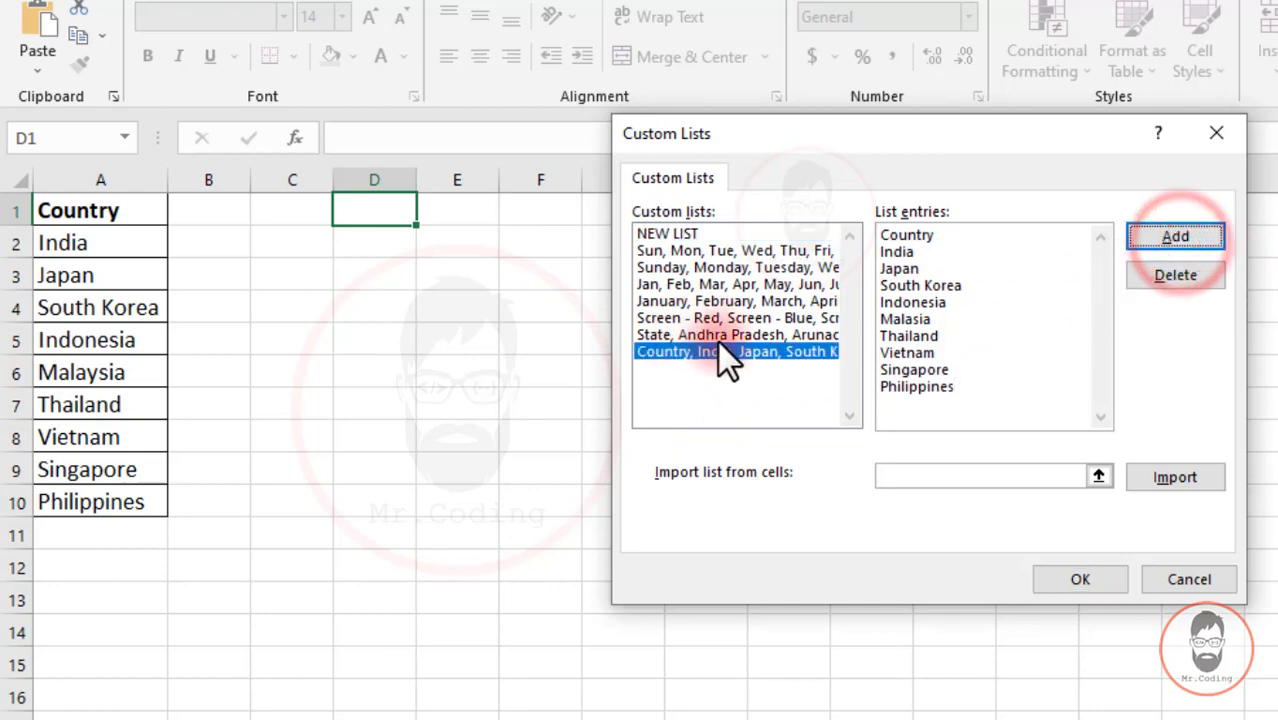
click(733, 350)
click(1082, 579)
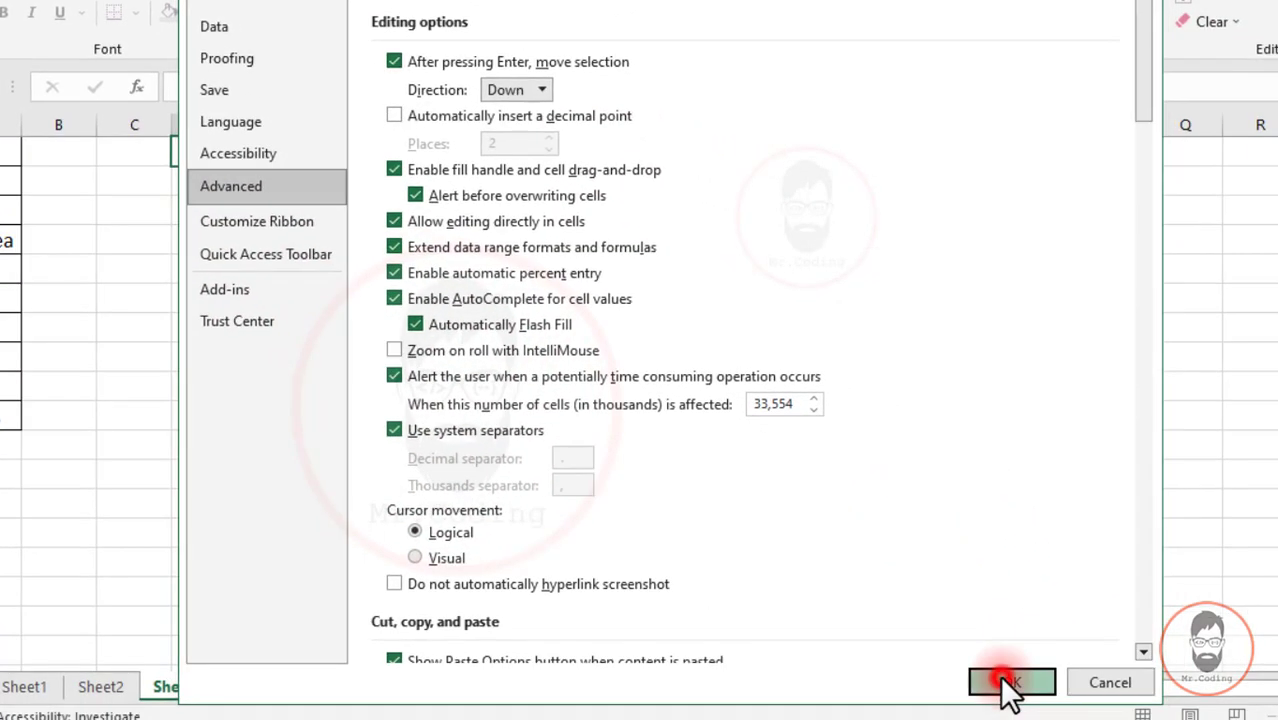
click(1008, 682)
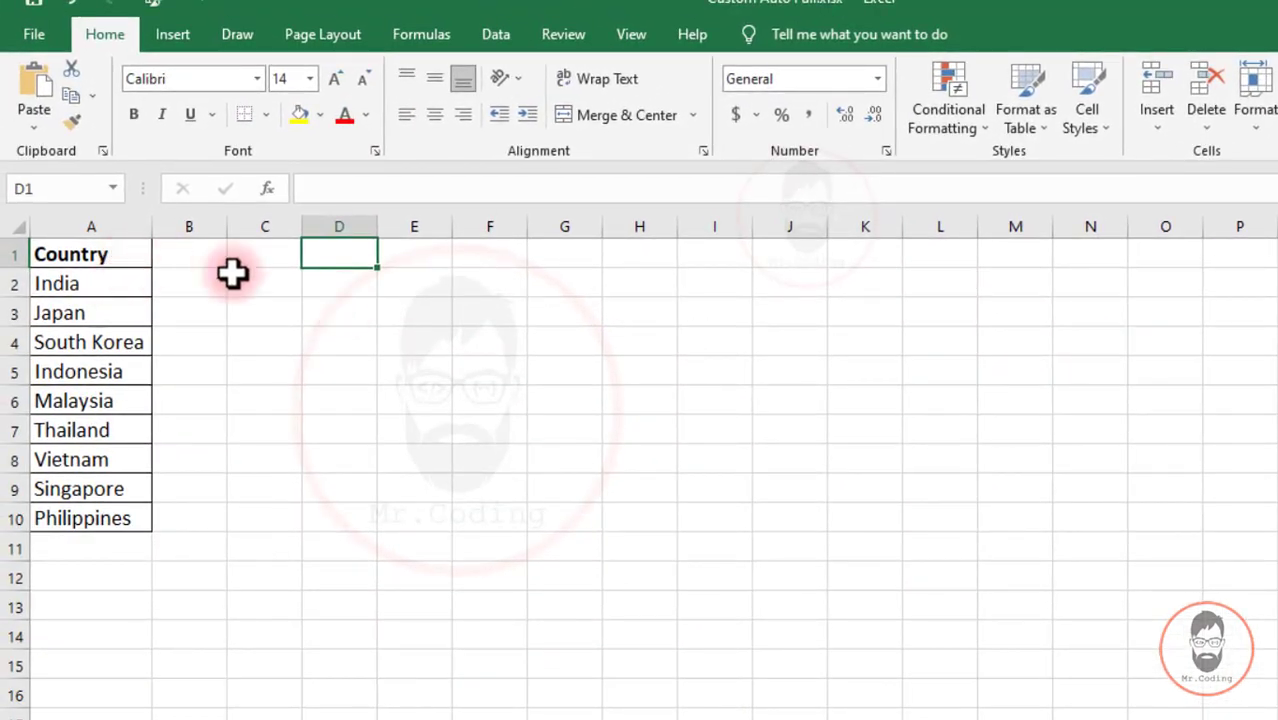
- Enter Country in cell D1, auto-fill the country names down to D10, and fit column D's width to its contents
text(C)
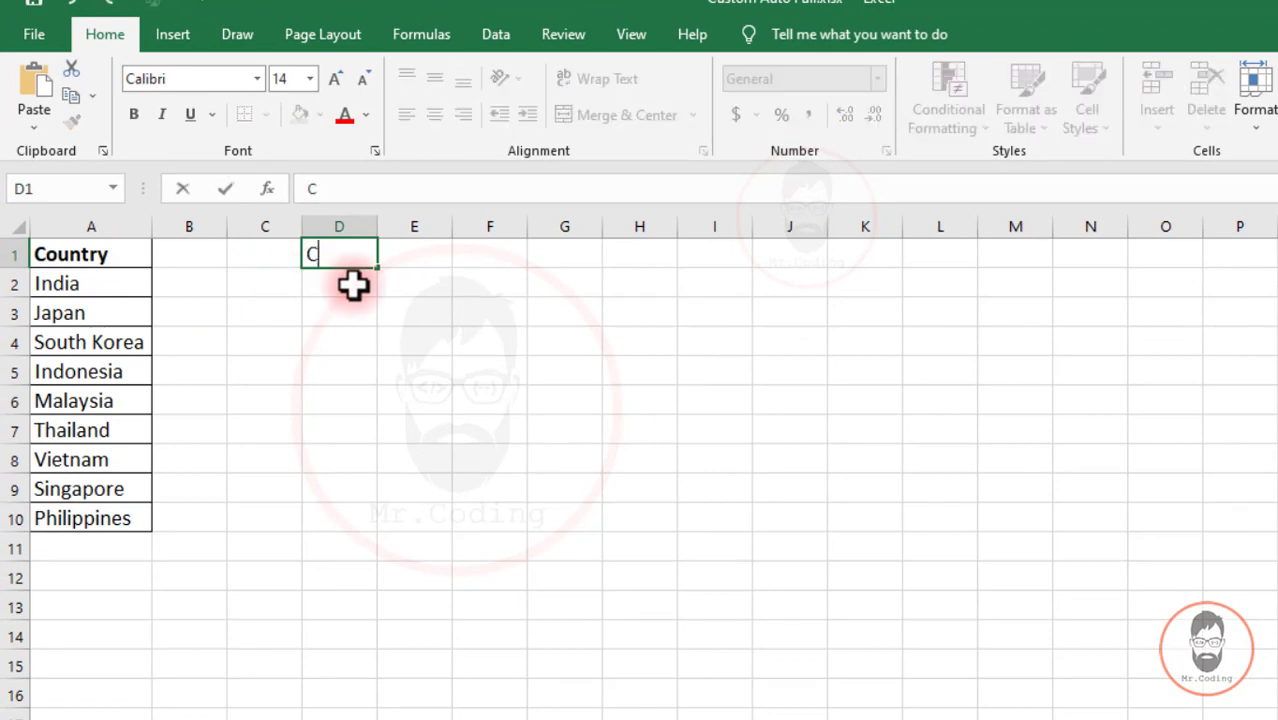
text(ountry)
key(Return)
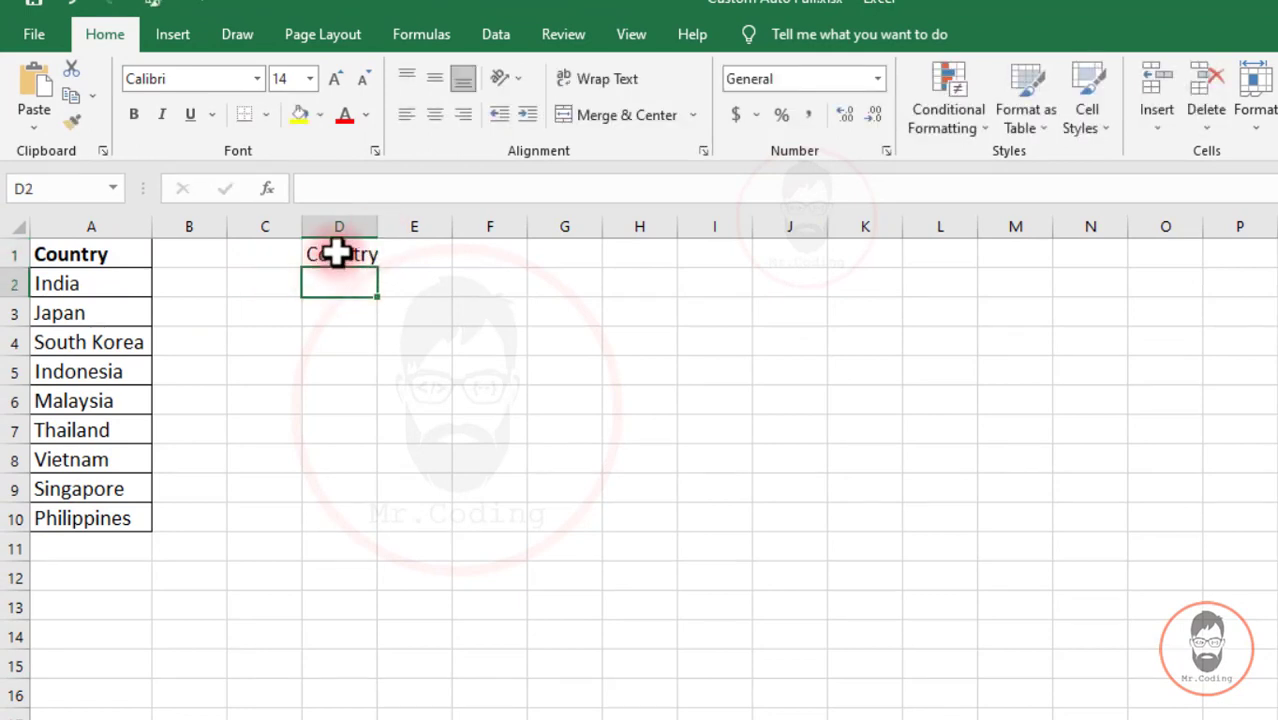
click(341, 256)
drag(381, 271, 374, 521)
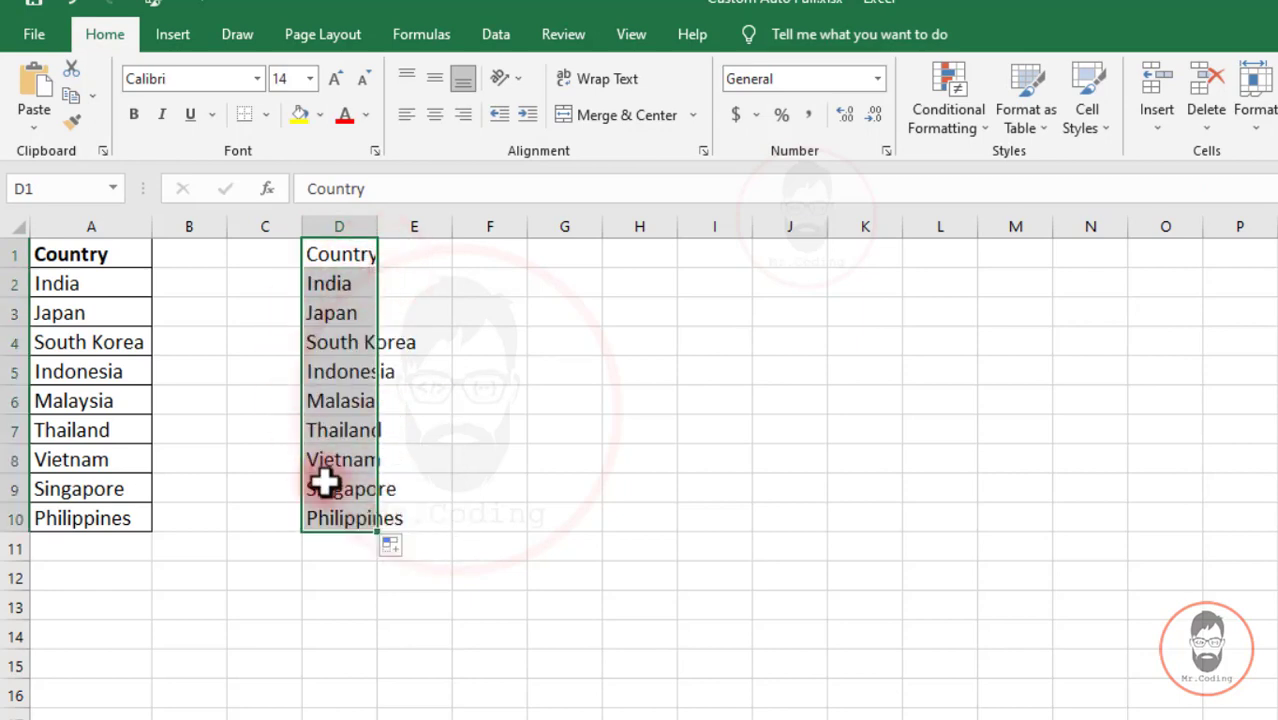
click(354, 305)
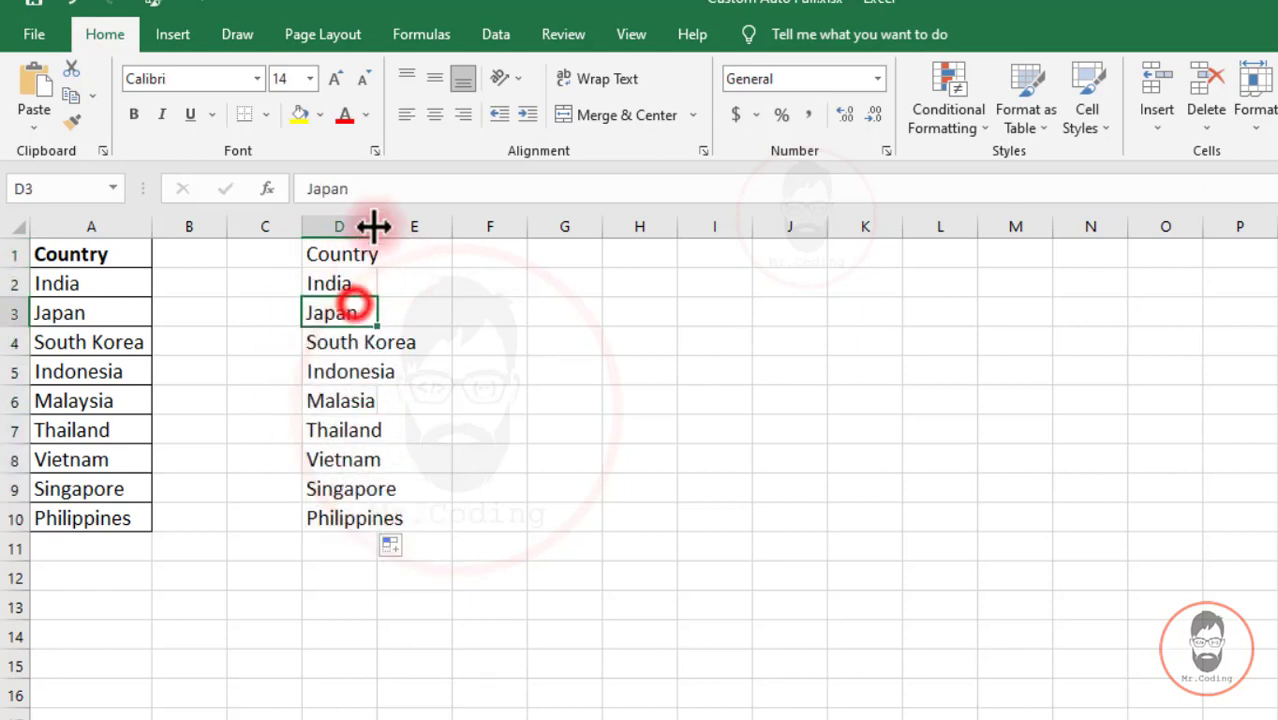
double_click(377, 226)
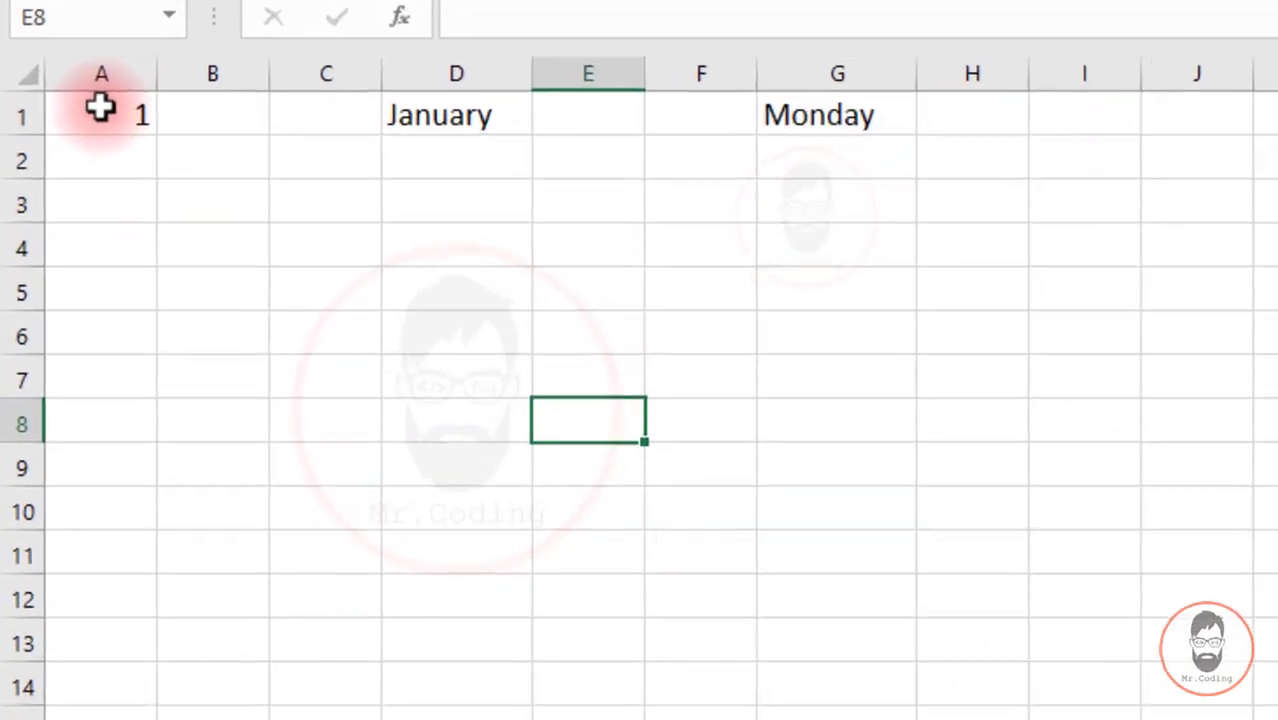
- Enter 2 in cell A2 and auto-fill the number series from A1:A2 down to A10
click(69, 251)
click(136, 151)
text(2)
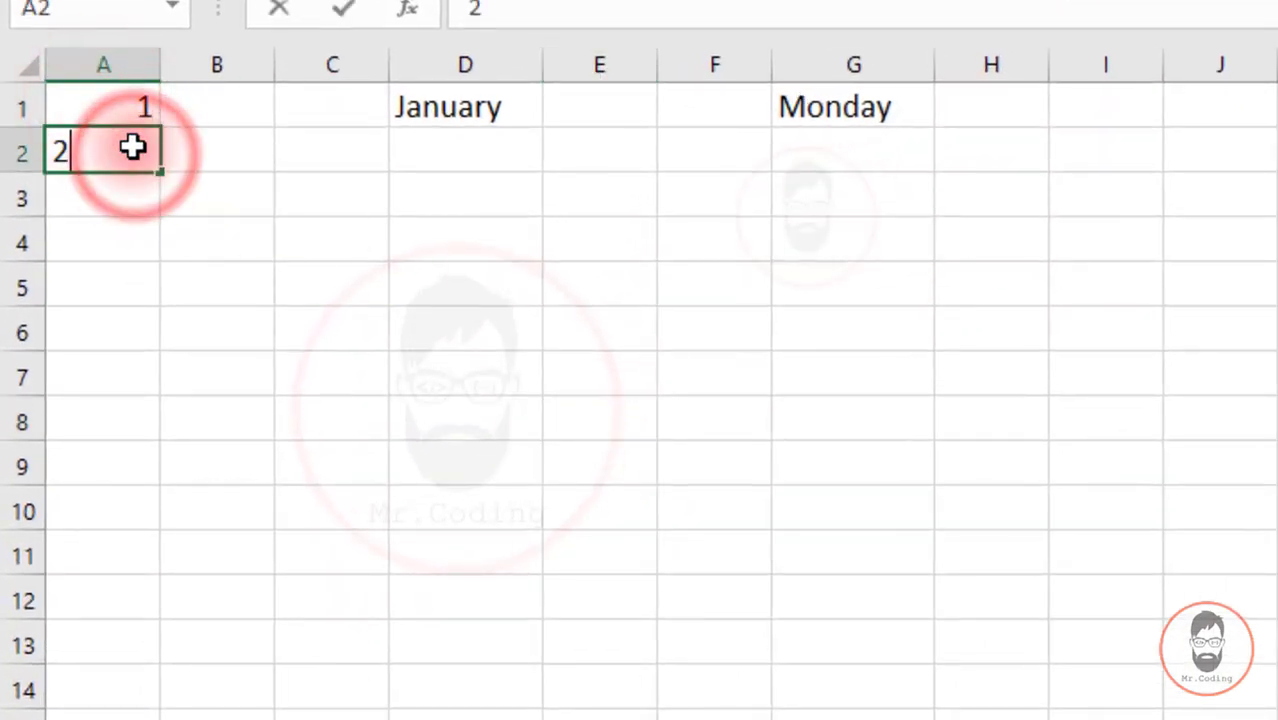
key(Return)
drag(100, 111, 188, 505)
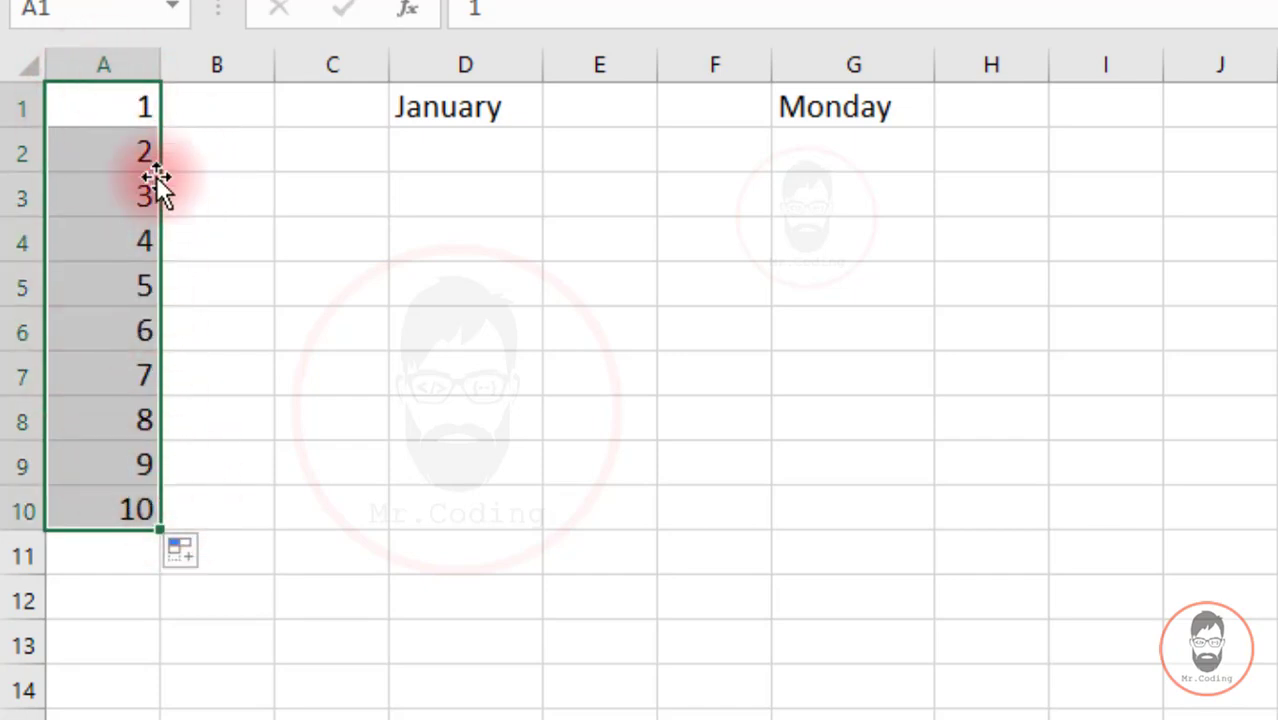
- Clear the filled numbers from cells A2:A10, keeping the 1 in A1
click(133, 155)
drag(133, 155, 148, 505)
key(Delete)
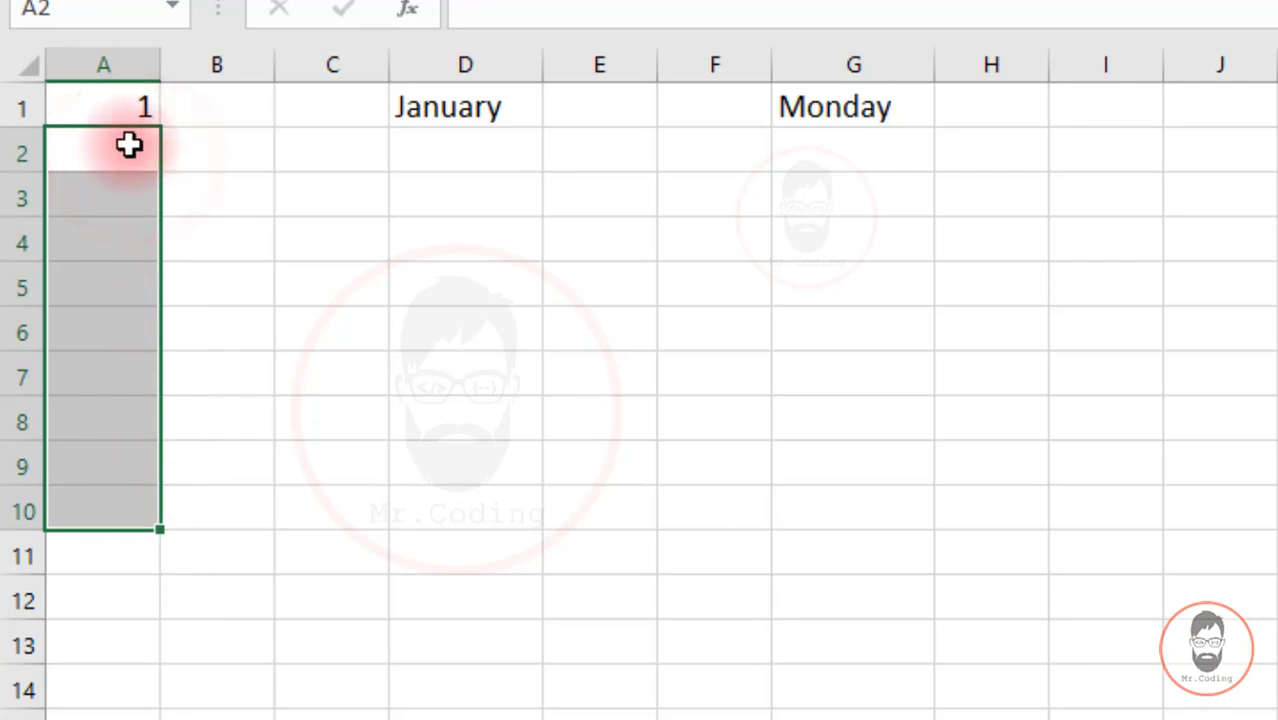
- Auto-fill the 1 in cell A1 down to A11, change the fill to Fill Series, and undo the fill
click(97, 92)
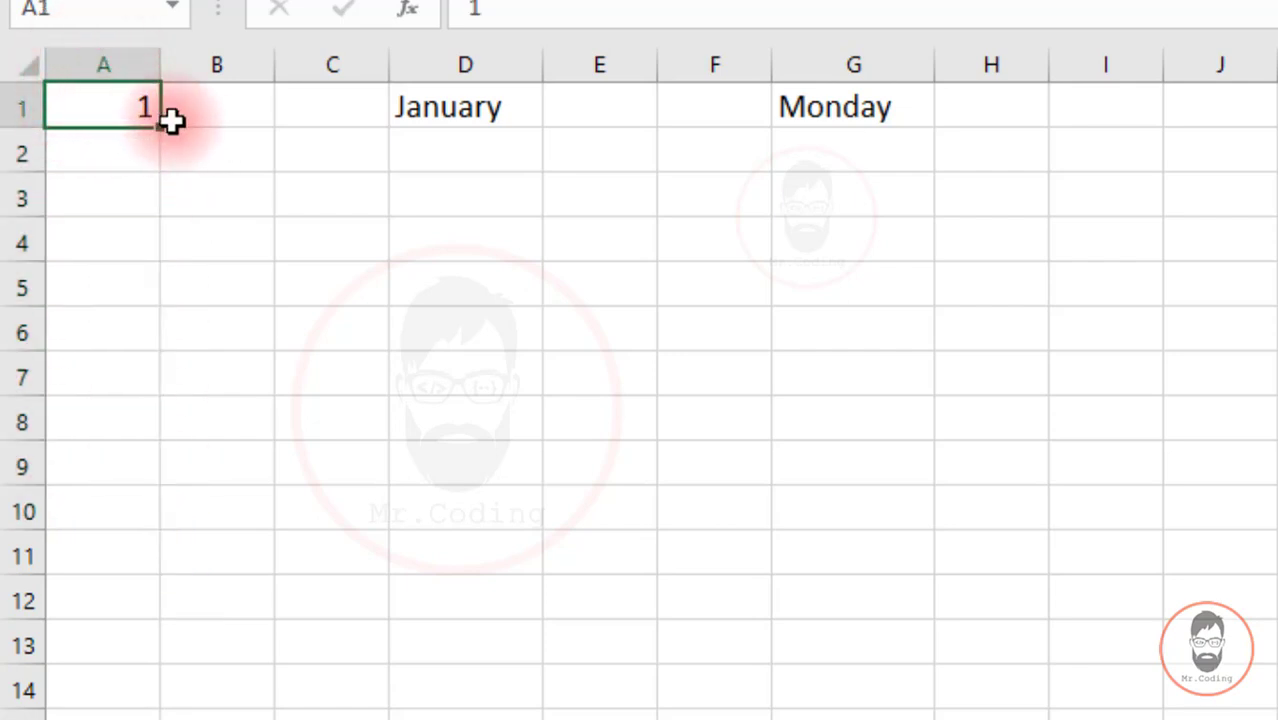
drag(161, 127, 200, 574)
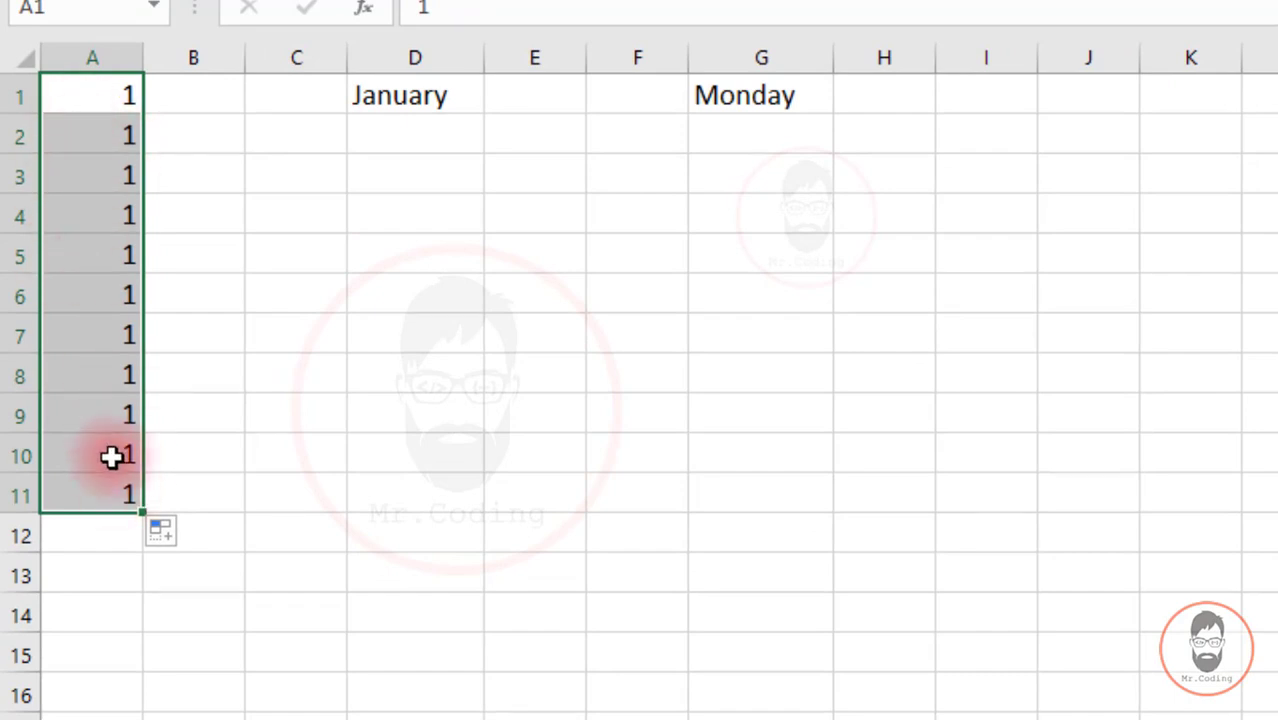
click(190, 530)
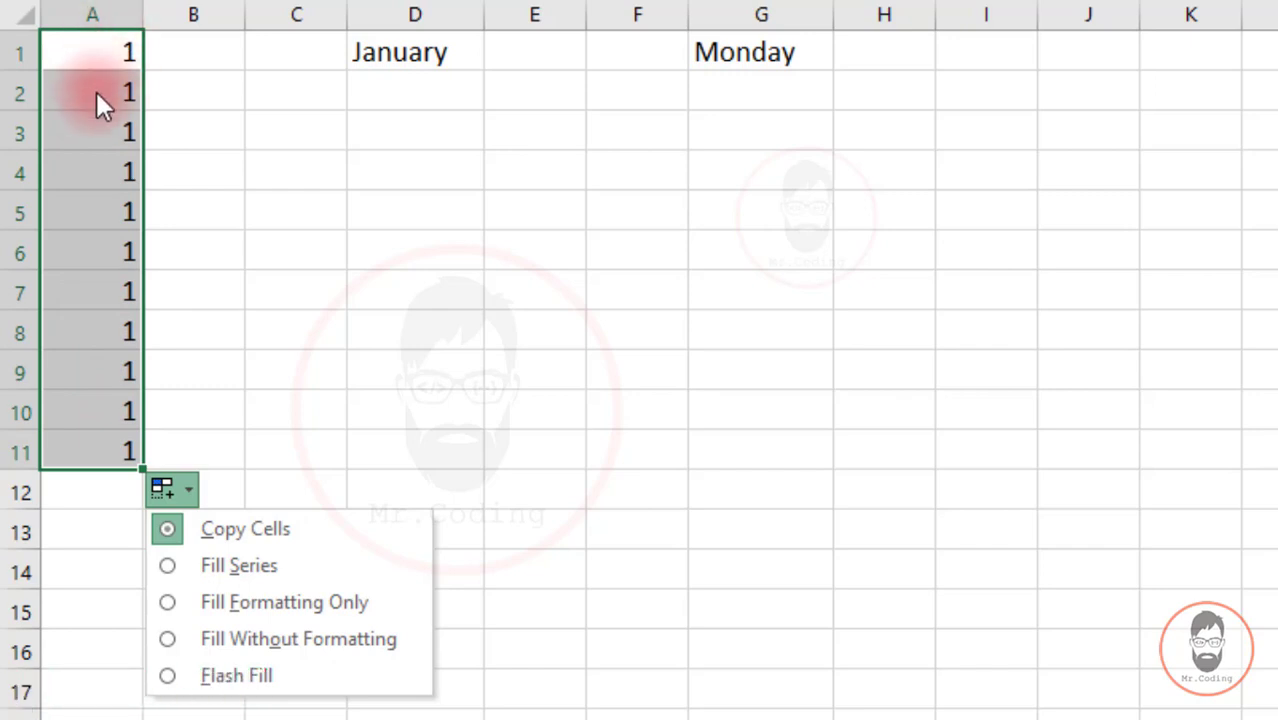
click(233, 571)
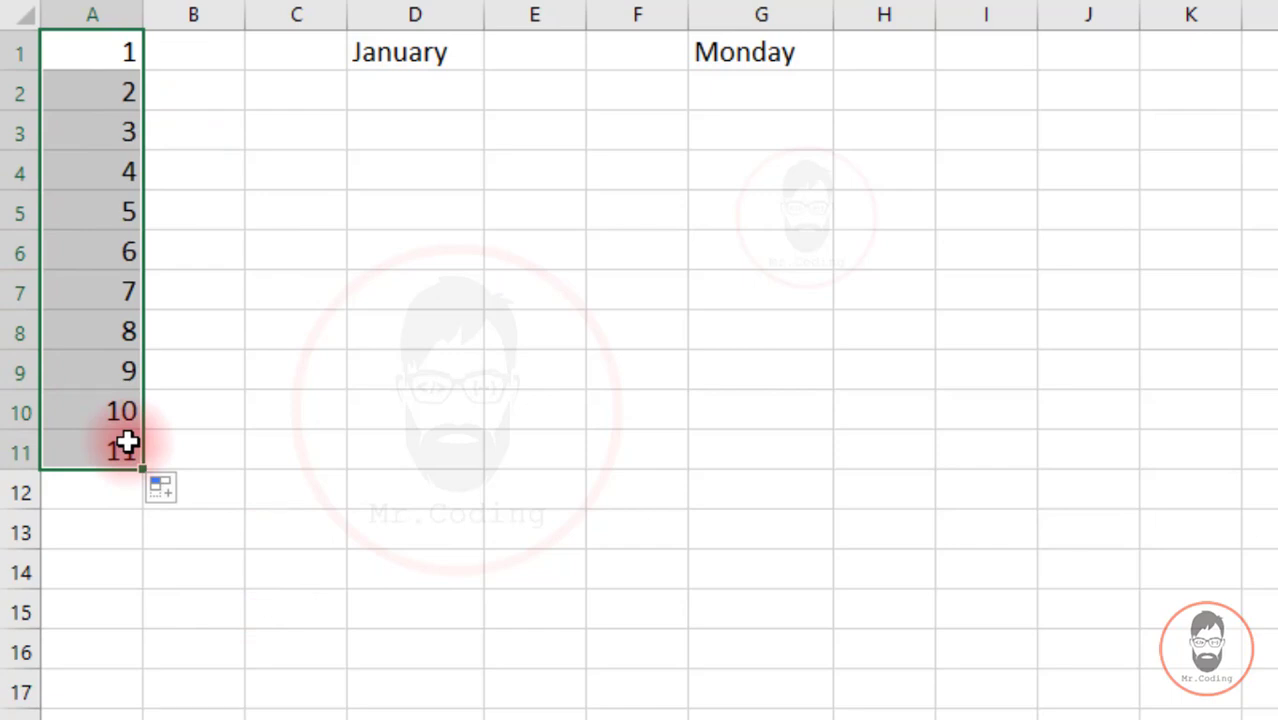
key(ctrl+z)
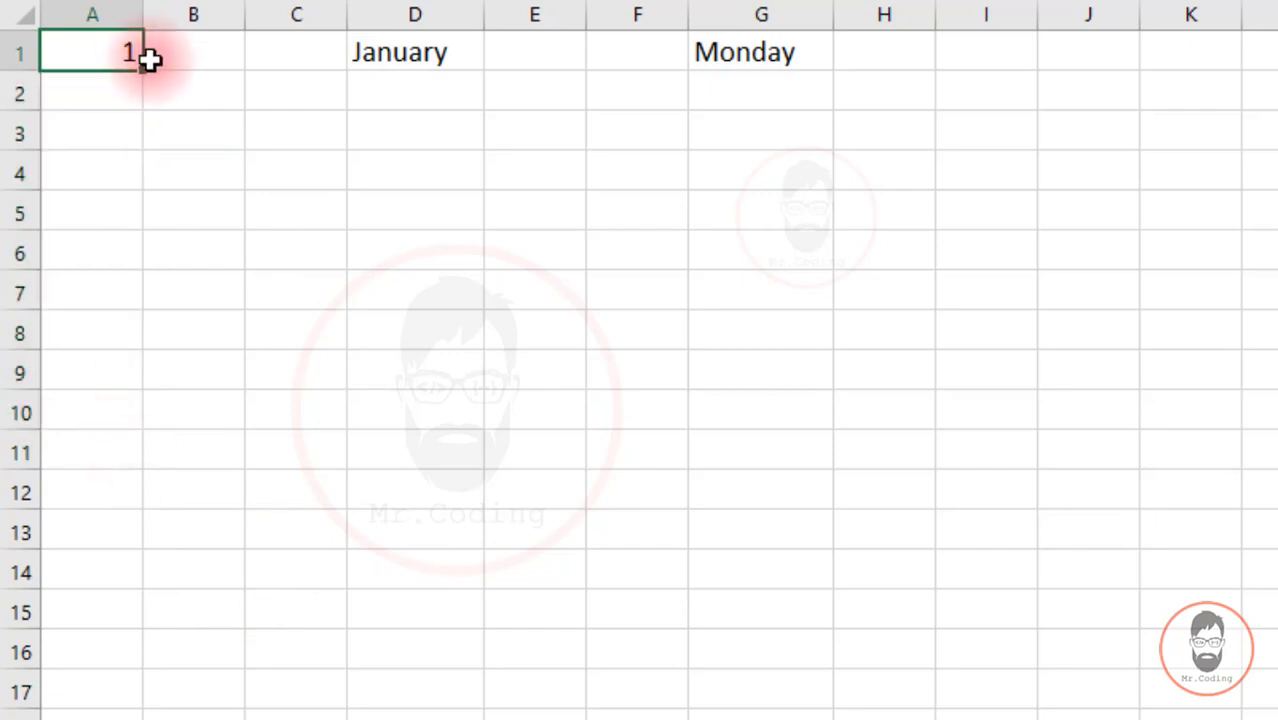
- Auto-fill the 1 in cell A1 down to A10, change the fill to Fill Series, and undo the fill
drag(144, 68, 171, 425)
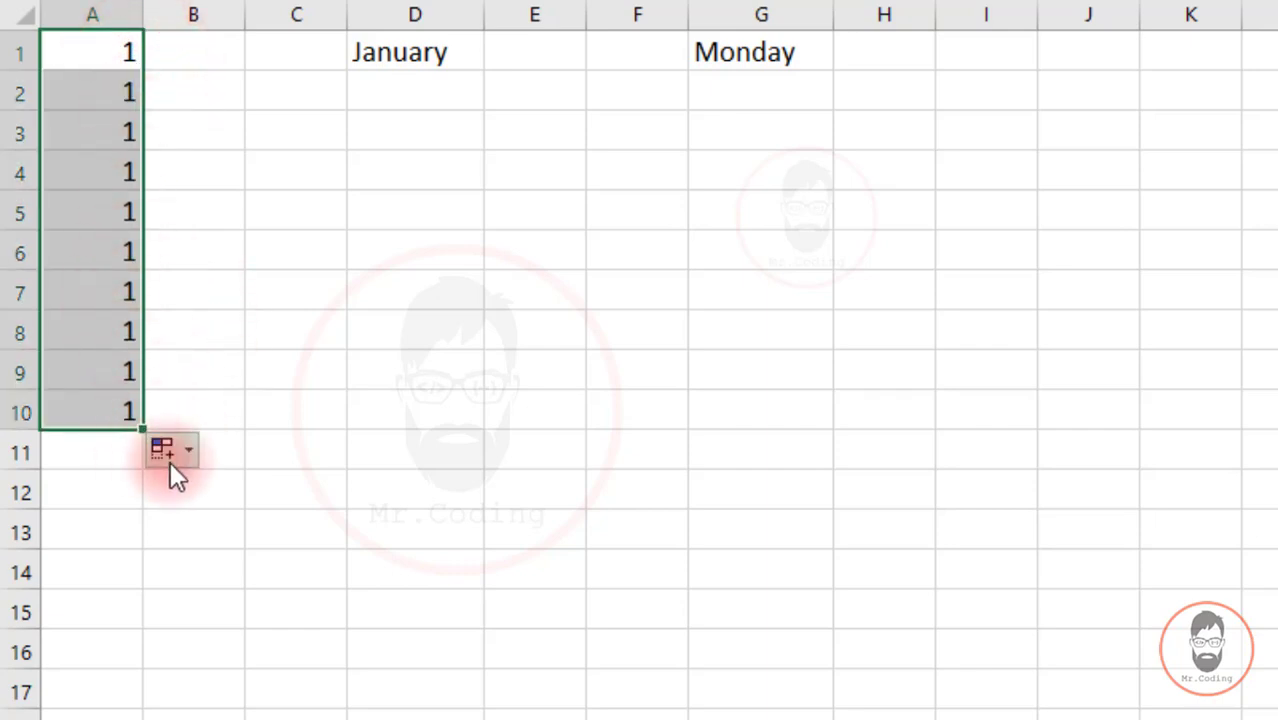
click(186, 449)
click(213, 521)
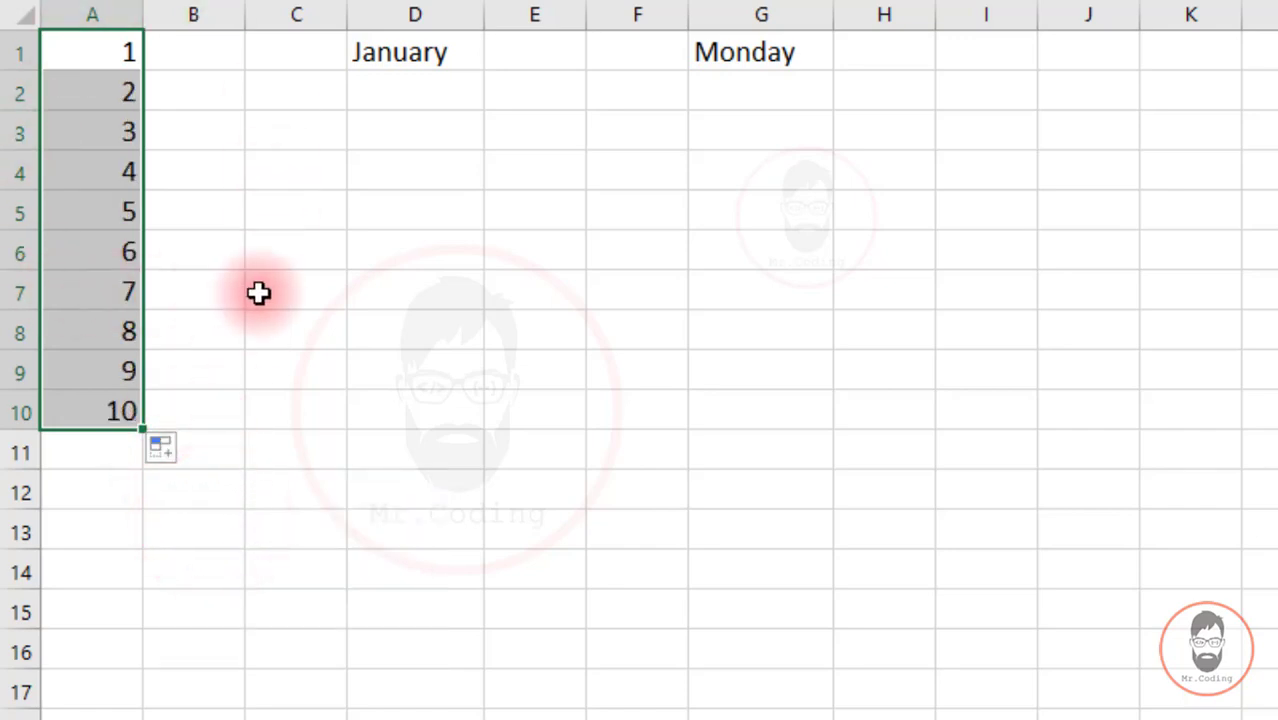
click(170, 446)
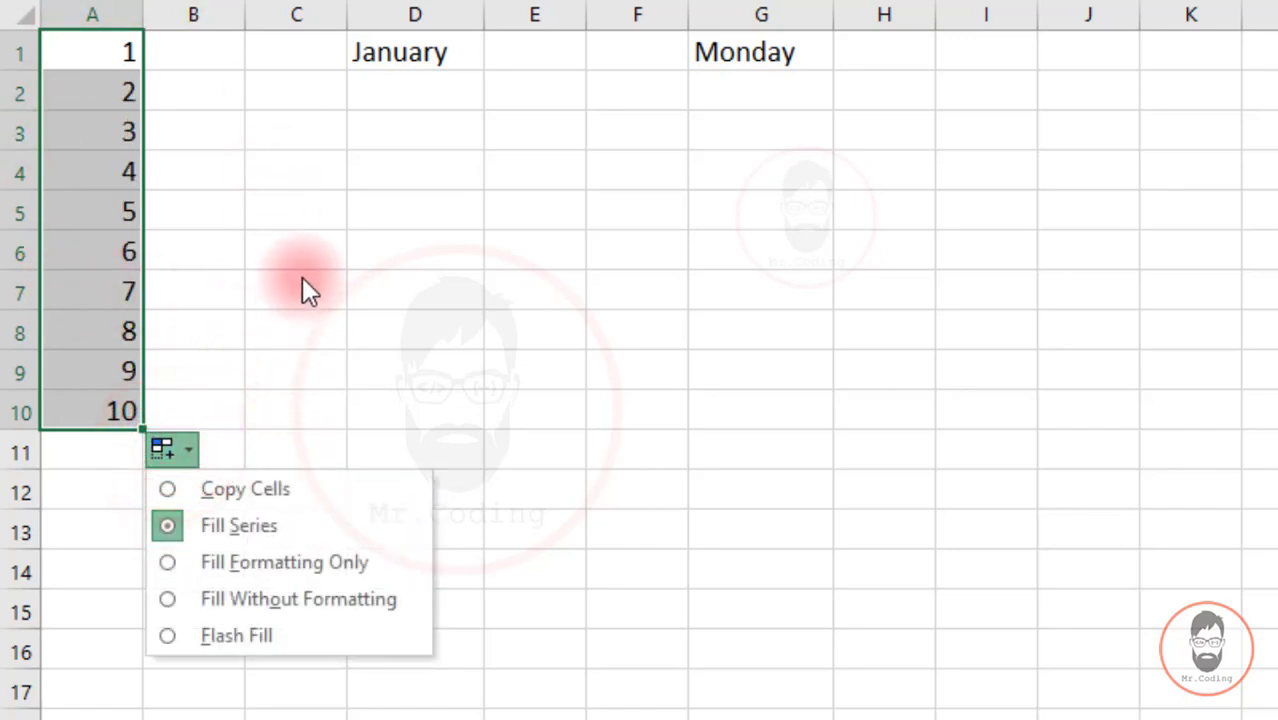
key(Escape)
key(ctrl+z)
- Copy the 1 from cell A1 down to A9 with the fill handle and undo the copy
click(92, 126)
click(103, 60)
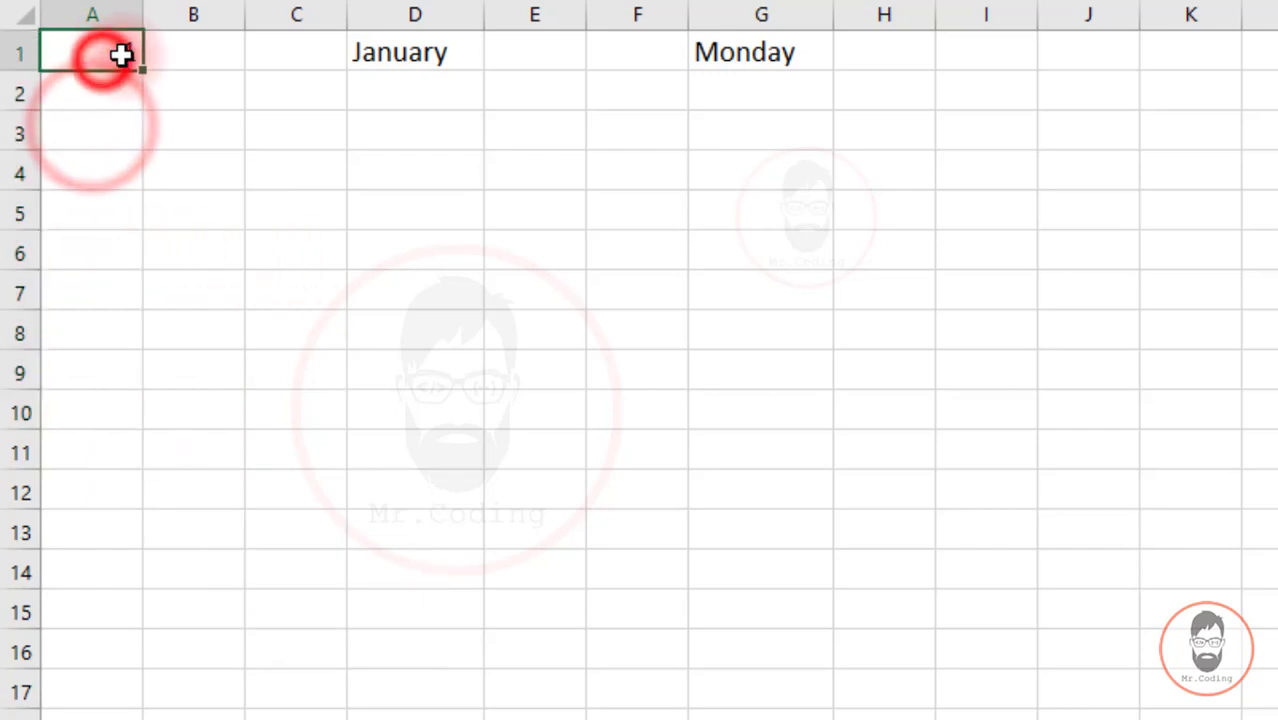
drag(146, 72, 143, 374)
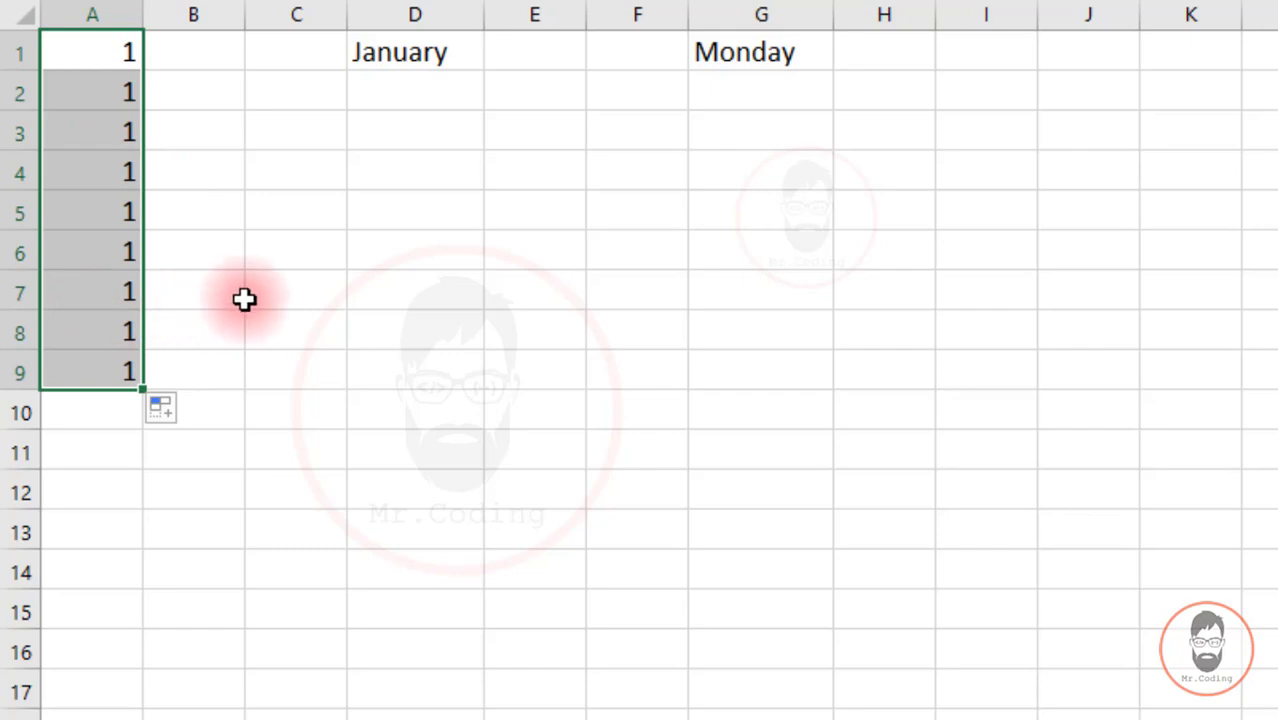
key(ctrl+z)
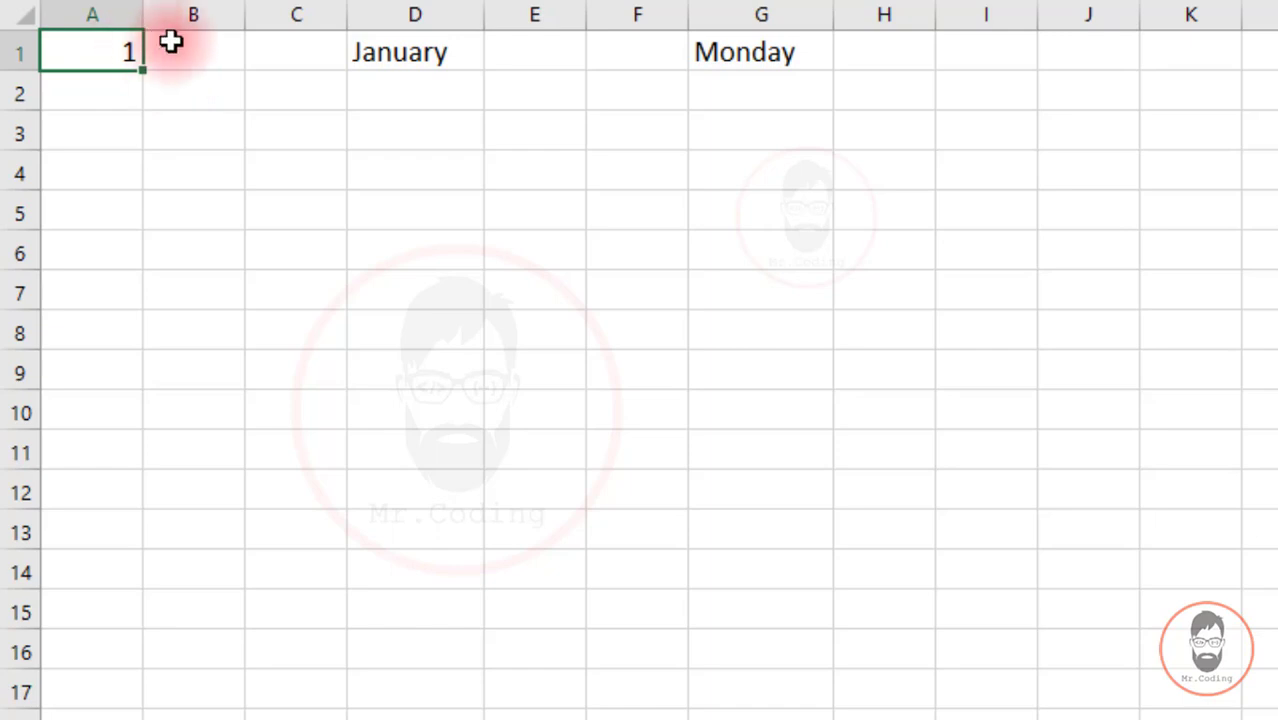
- Fill an incrementing number series directly from cell A1 down to A11, without using the AutoFill options, and undo it
key(ctrl)
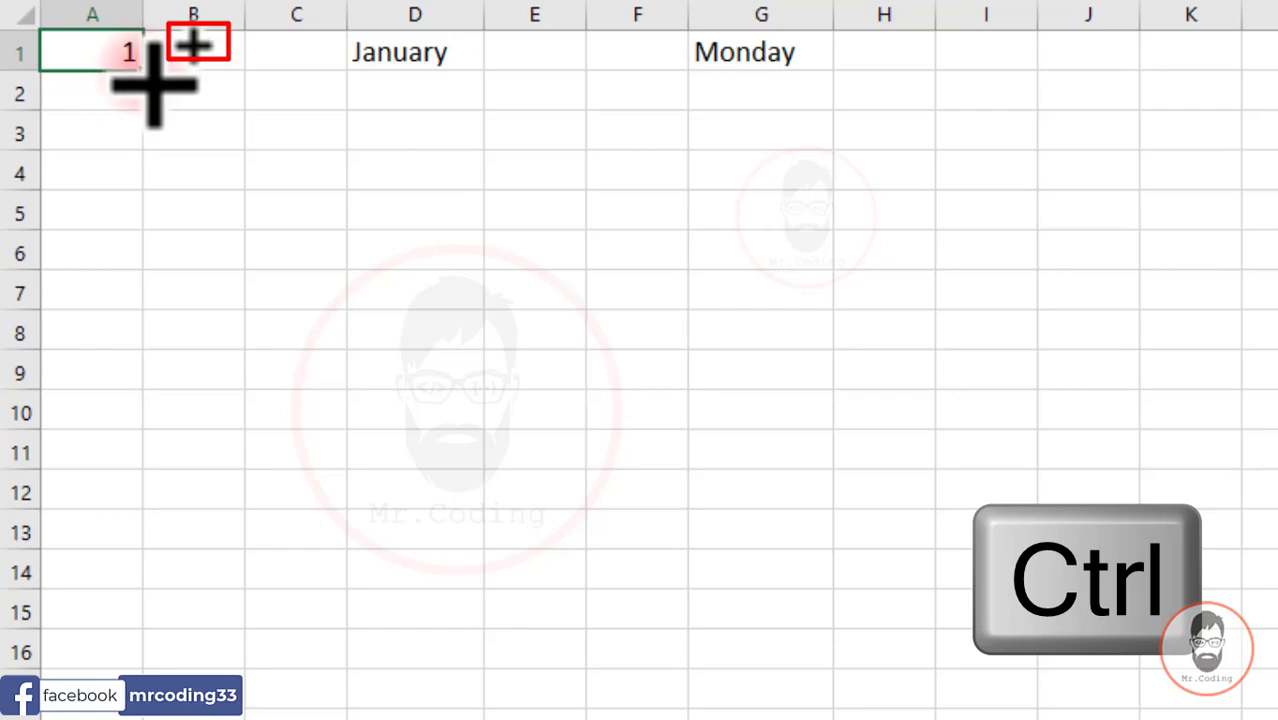
drag(150, 80, 155, 476)
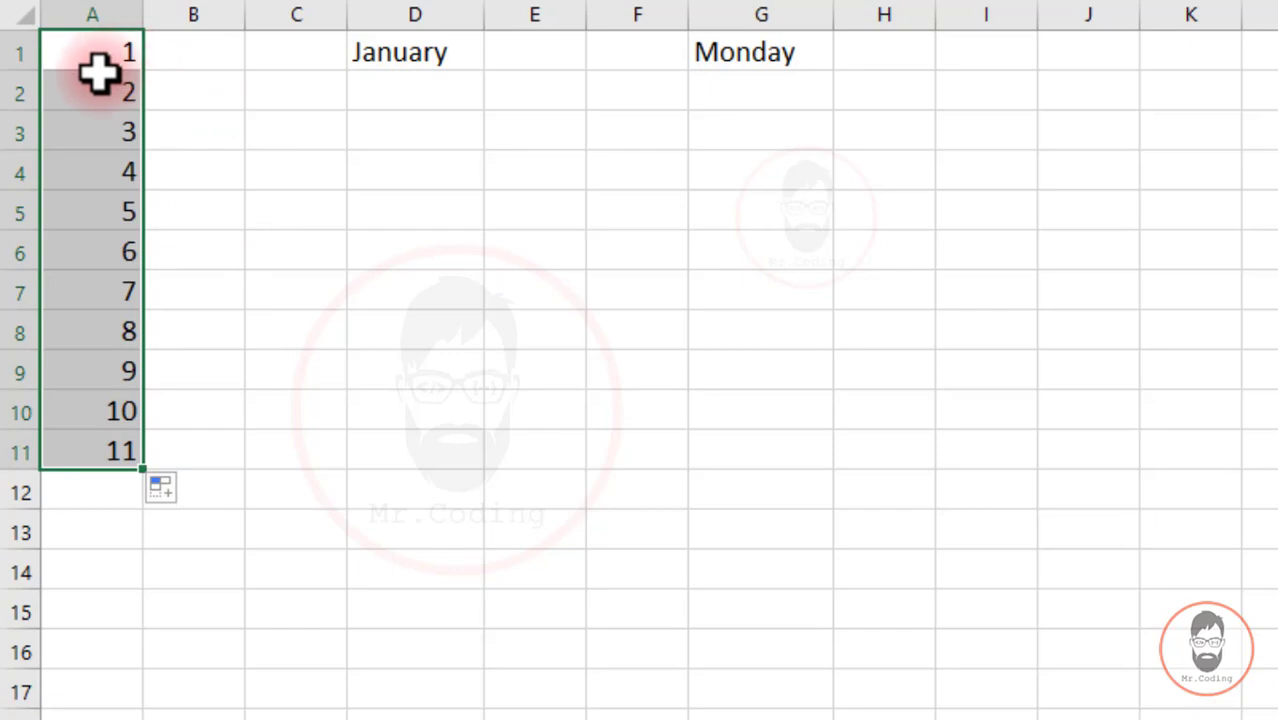
key(ctrl+z)
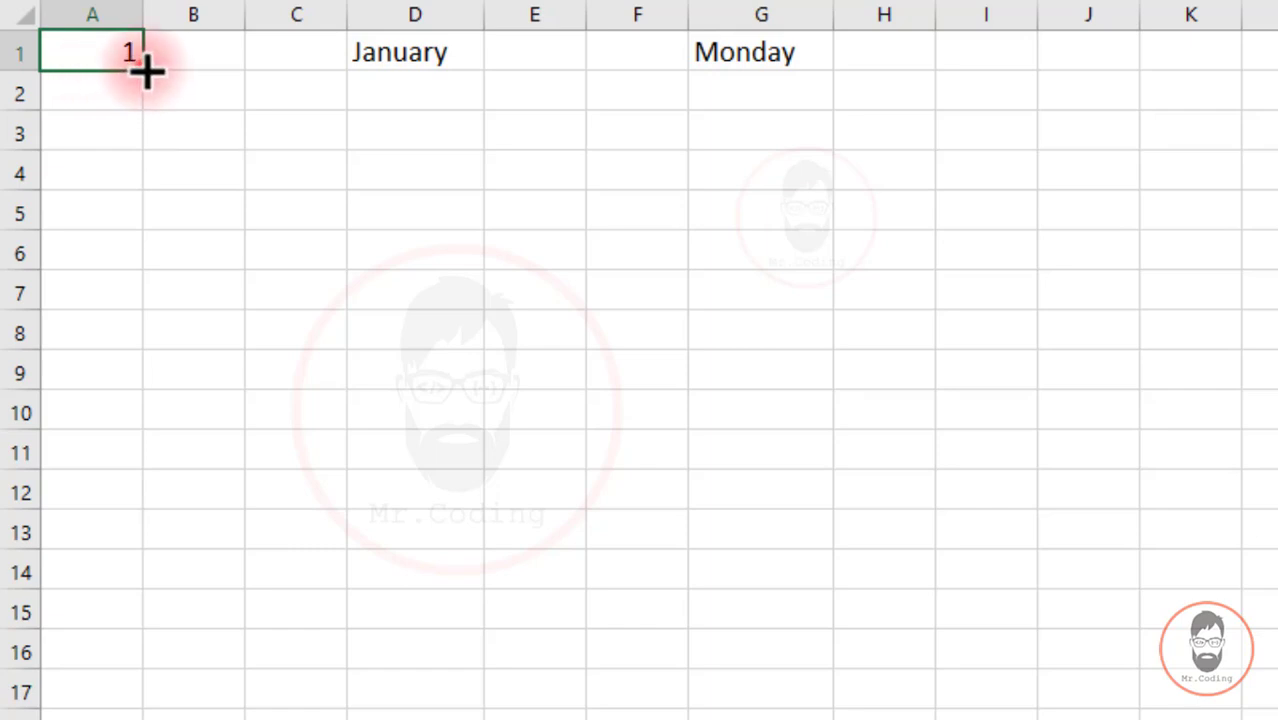
- Copy the 1 from A1 down to A6, undo it, and fill an incrementing series from A1 down to A8 instead
drag(148, 70, 154, 248)
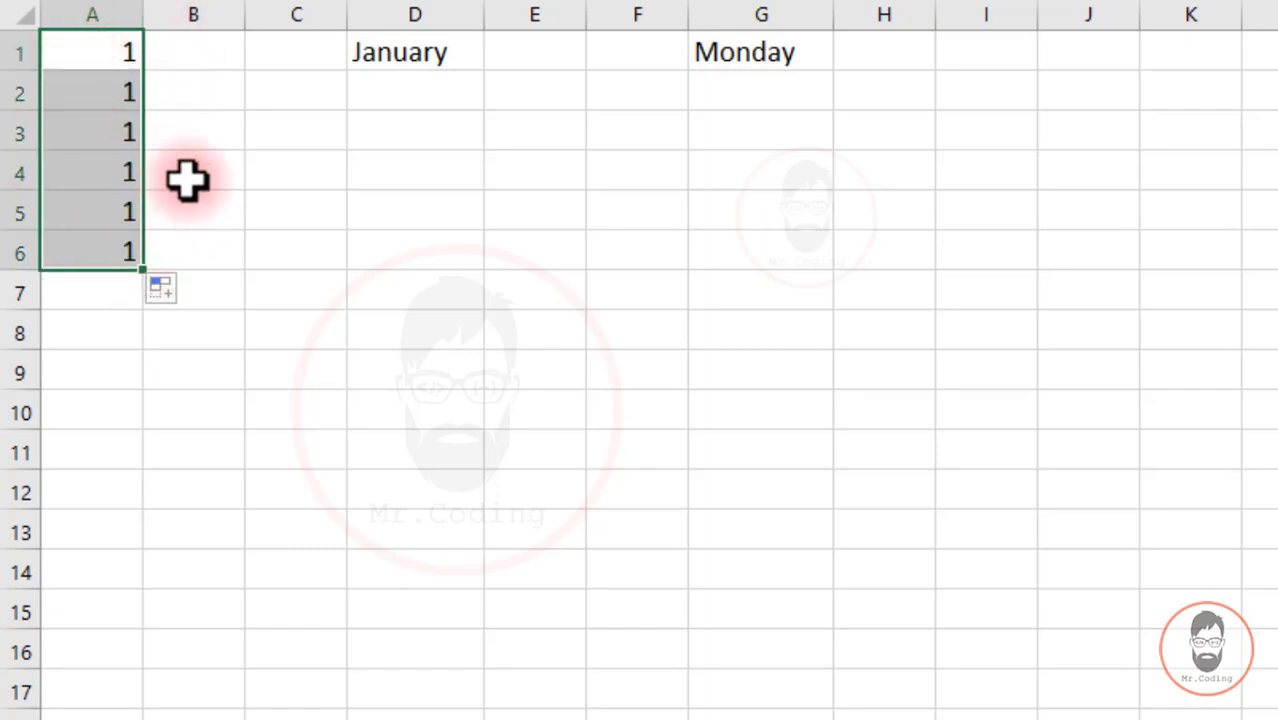
key(ctrl+z)
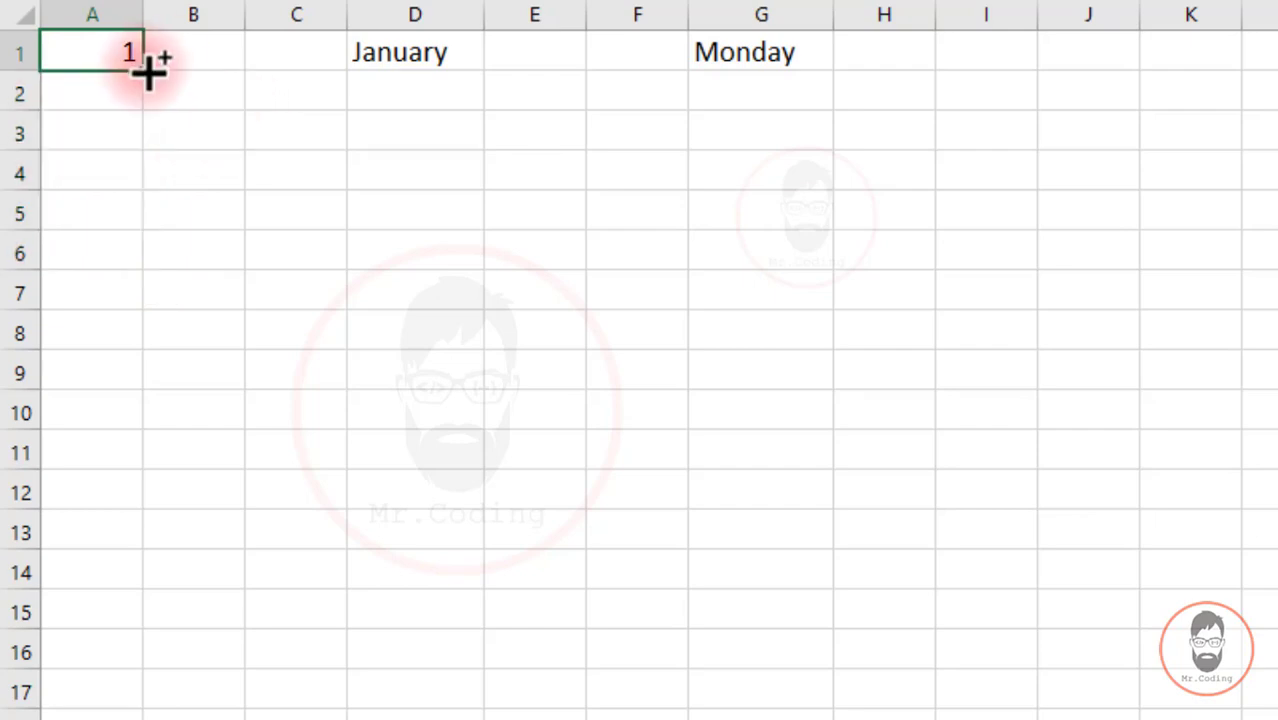
drag(143, 72, 134, 343)
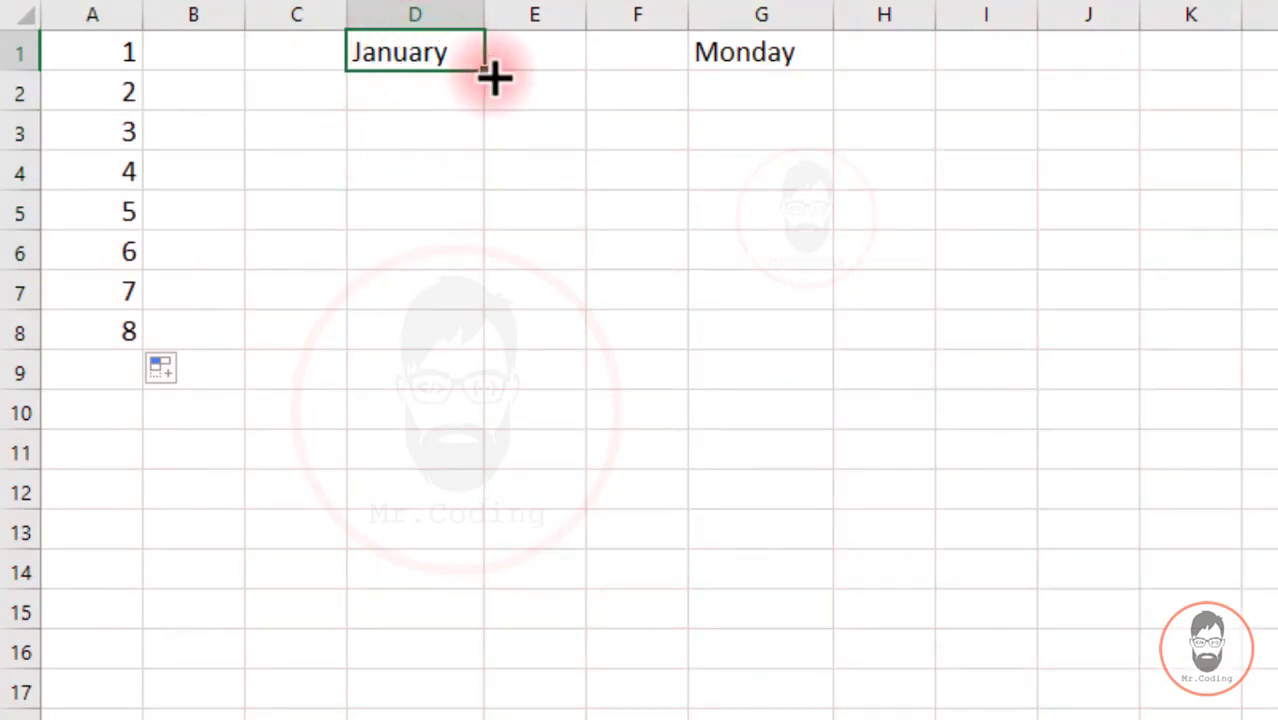
- Auto-fill the month names from January in cell D1 down to D12, repeat it down to D8, and undo both fills
drag(489, 77, 474, 491)
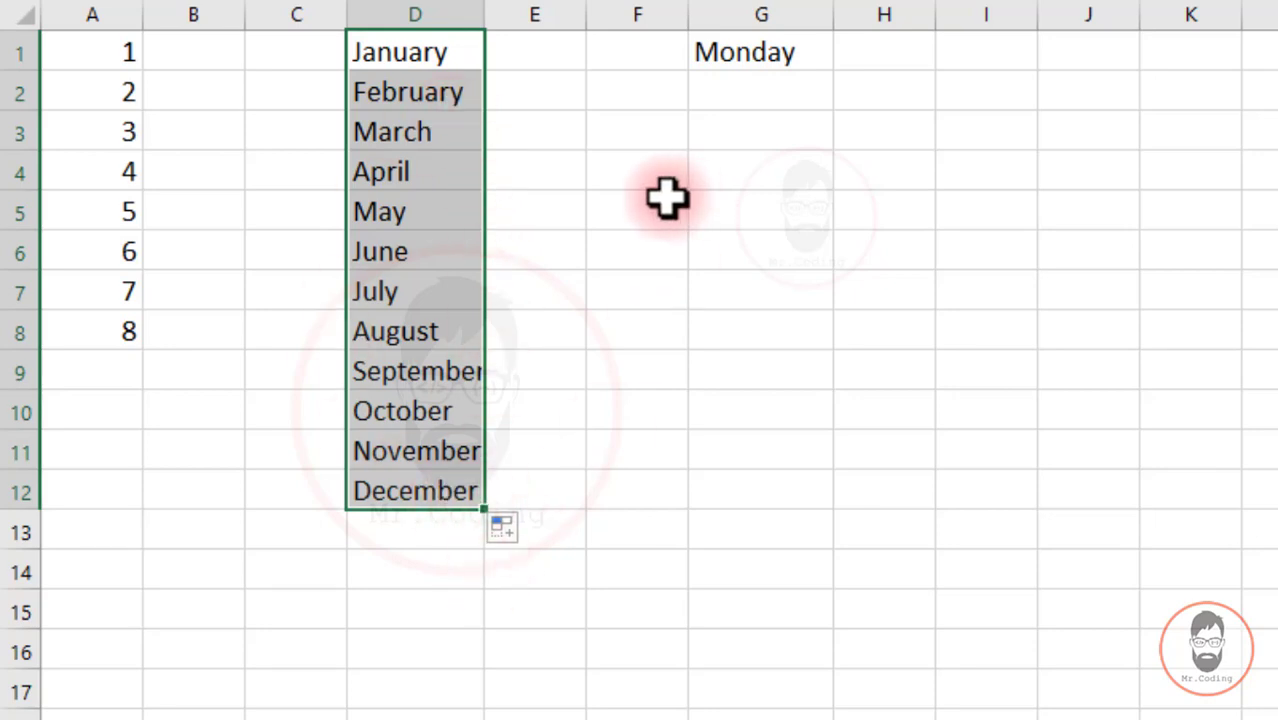
key(ctrl+z)
drag(484, 80, 462, 349)
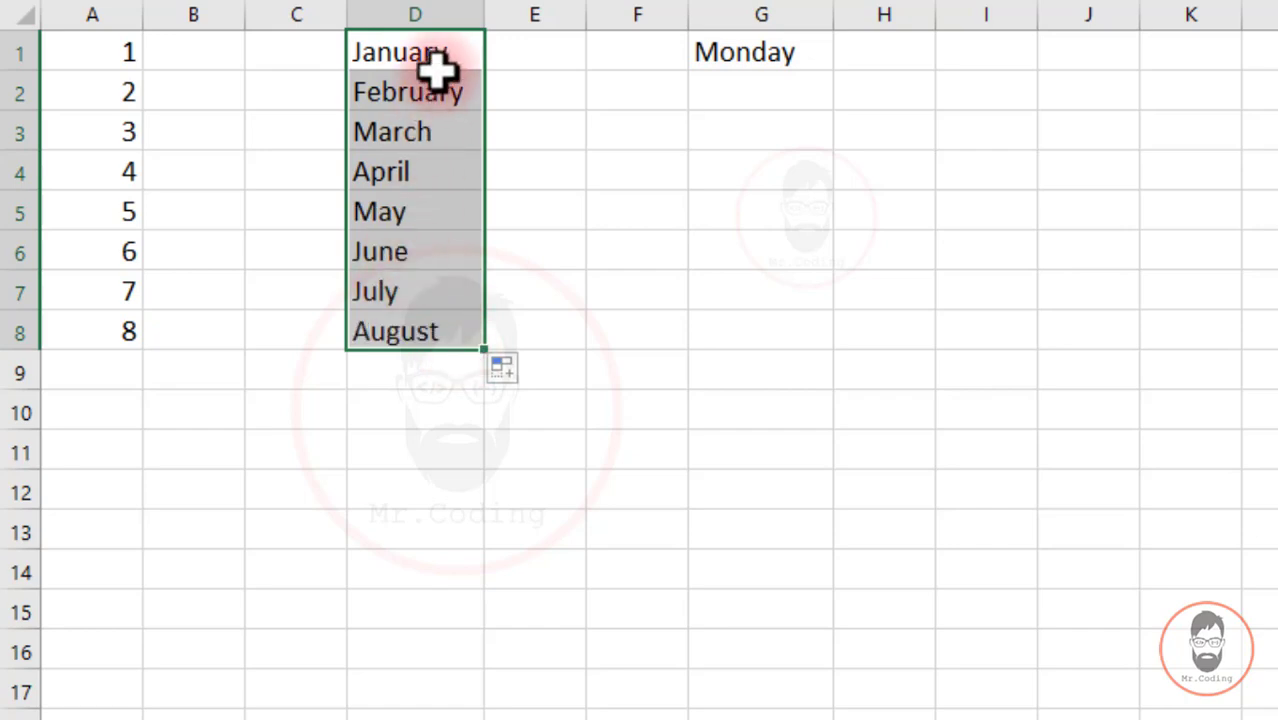
key(ctrl+z)
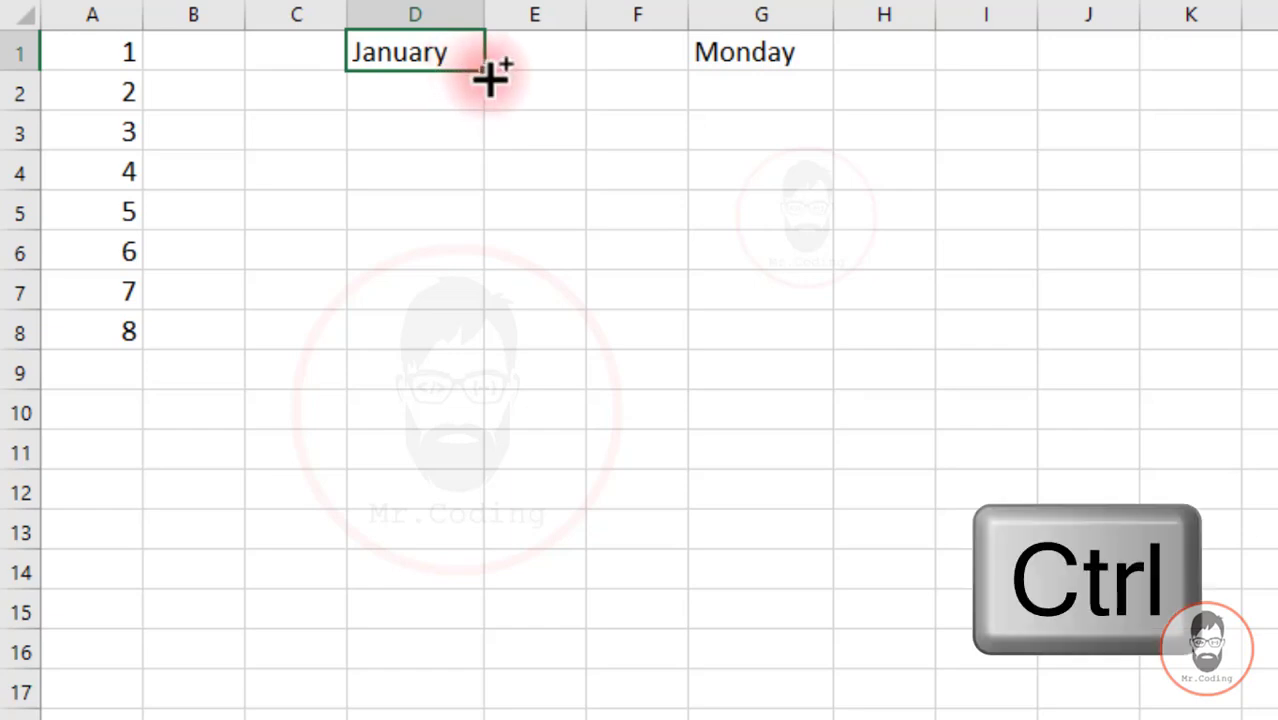
- Copy January unchanged from cell D1 down to D8 instead of filling successive months, and undo the copy
drag(491, 86, 494, 347)
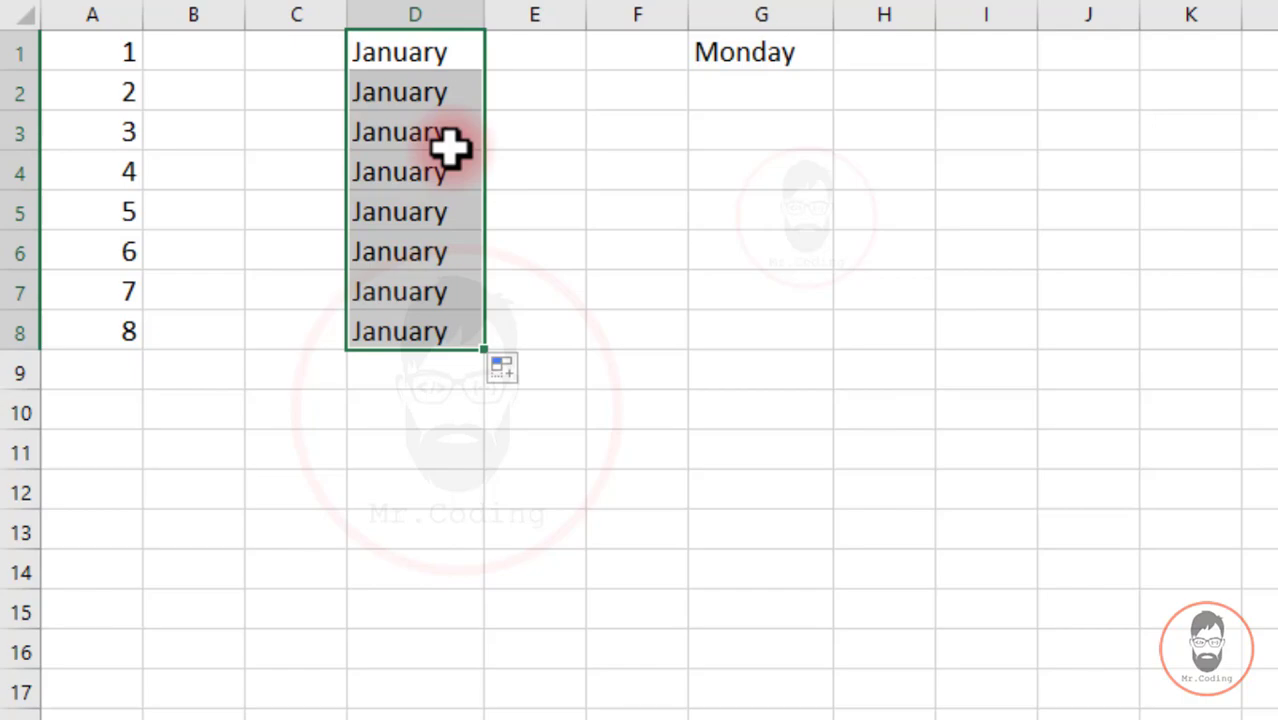
key(ctrl+z)
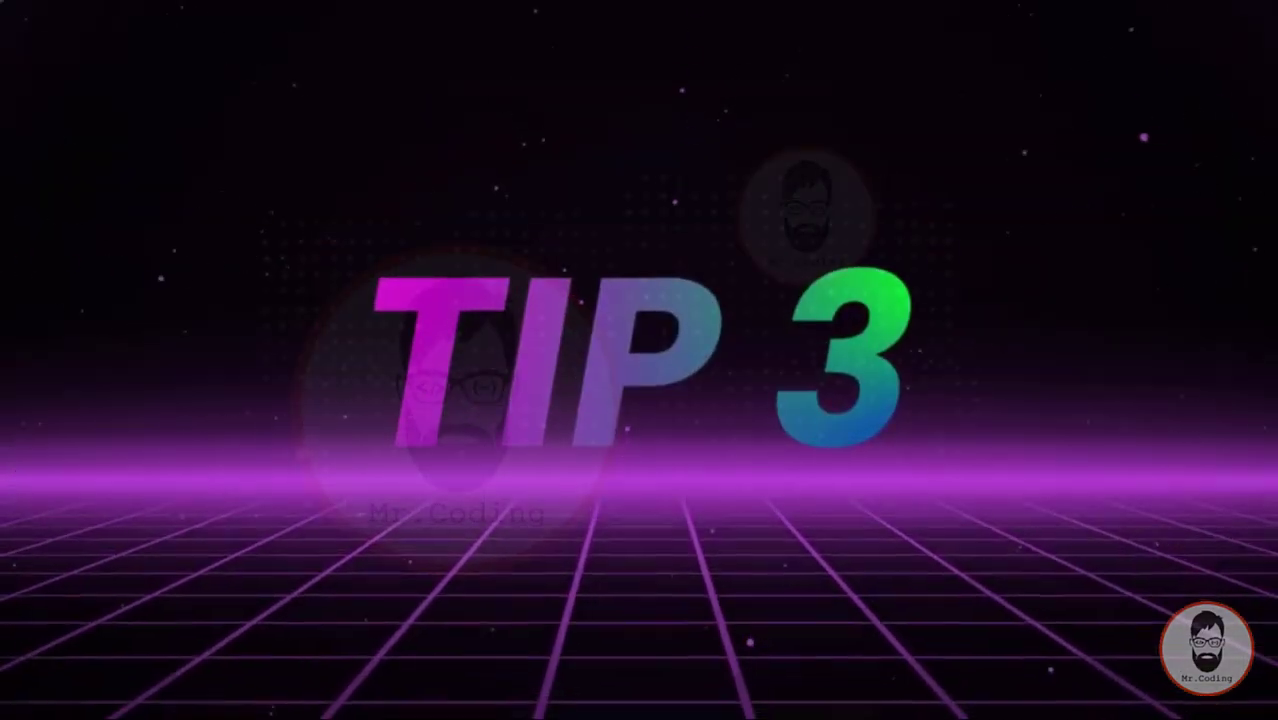
- Format the January cell D1 with a yellow fill, red font colour and cell borders
click(419, 271)
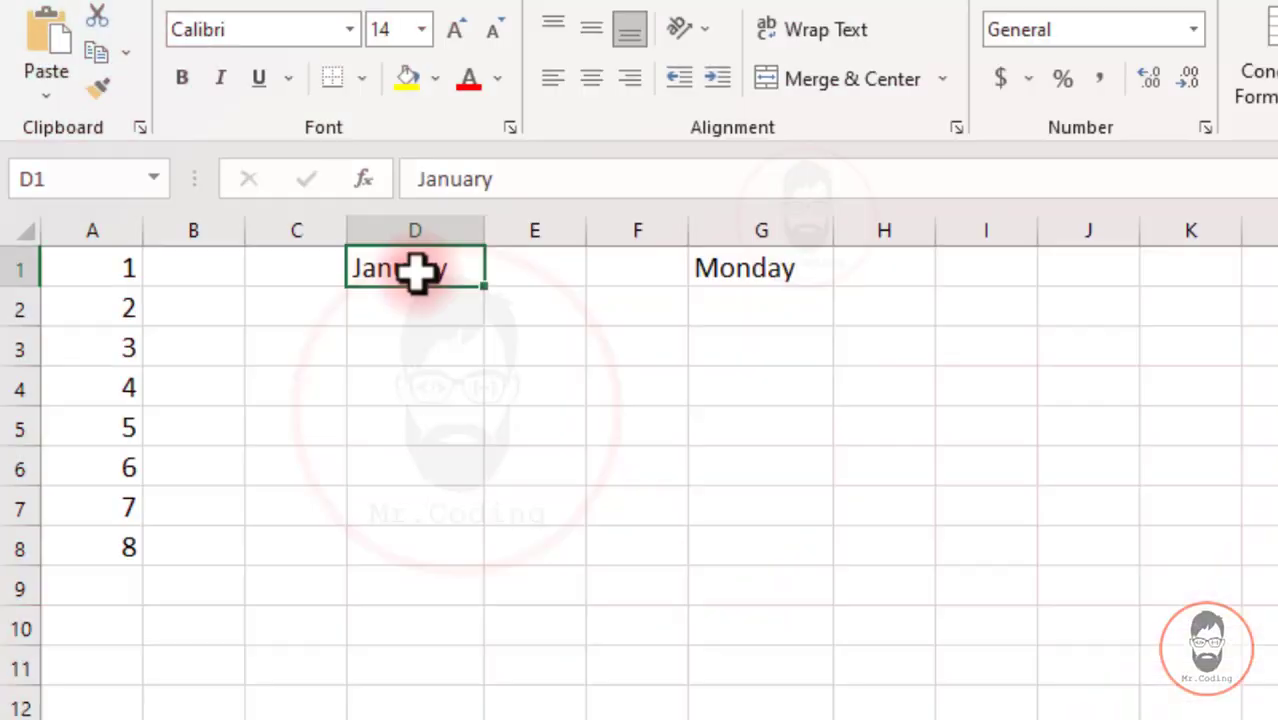
click(408, 78)
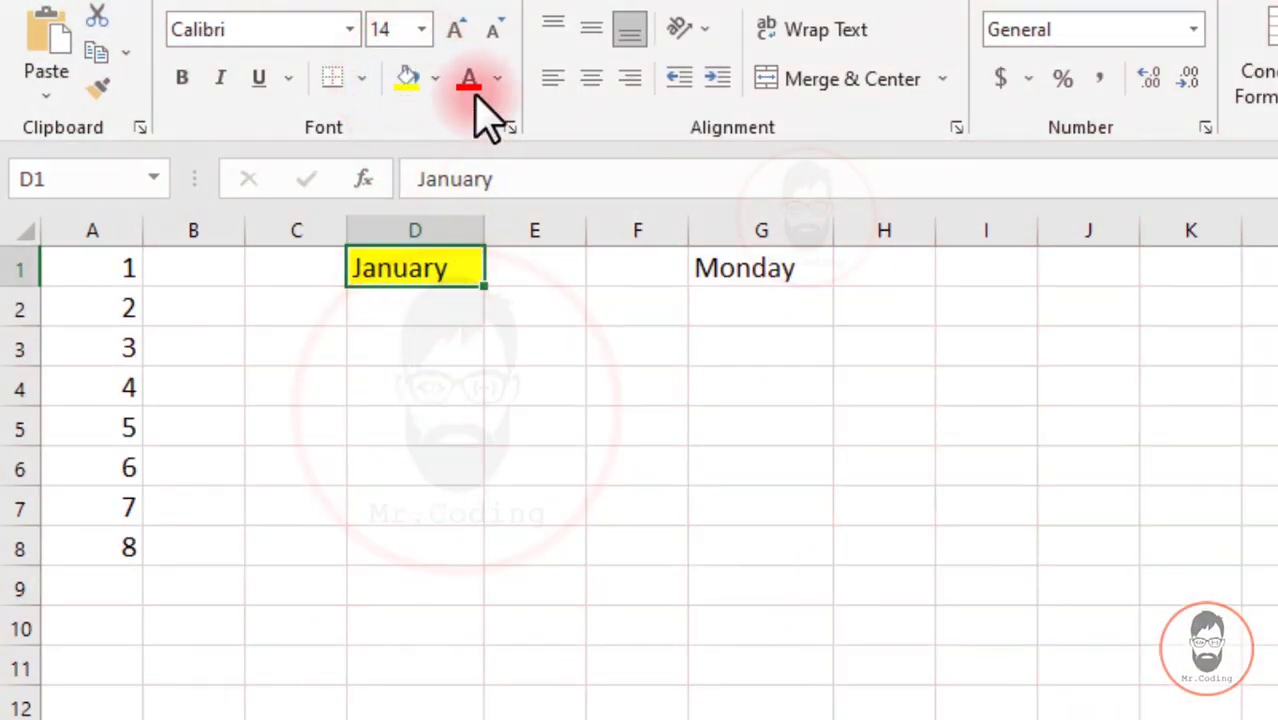
click(469, 80)
click(478, 426)
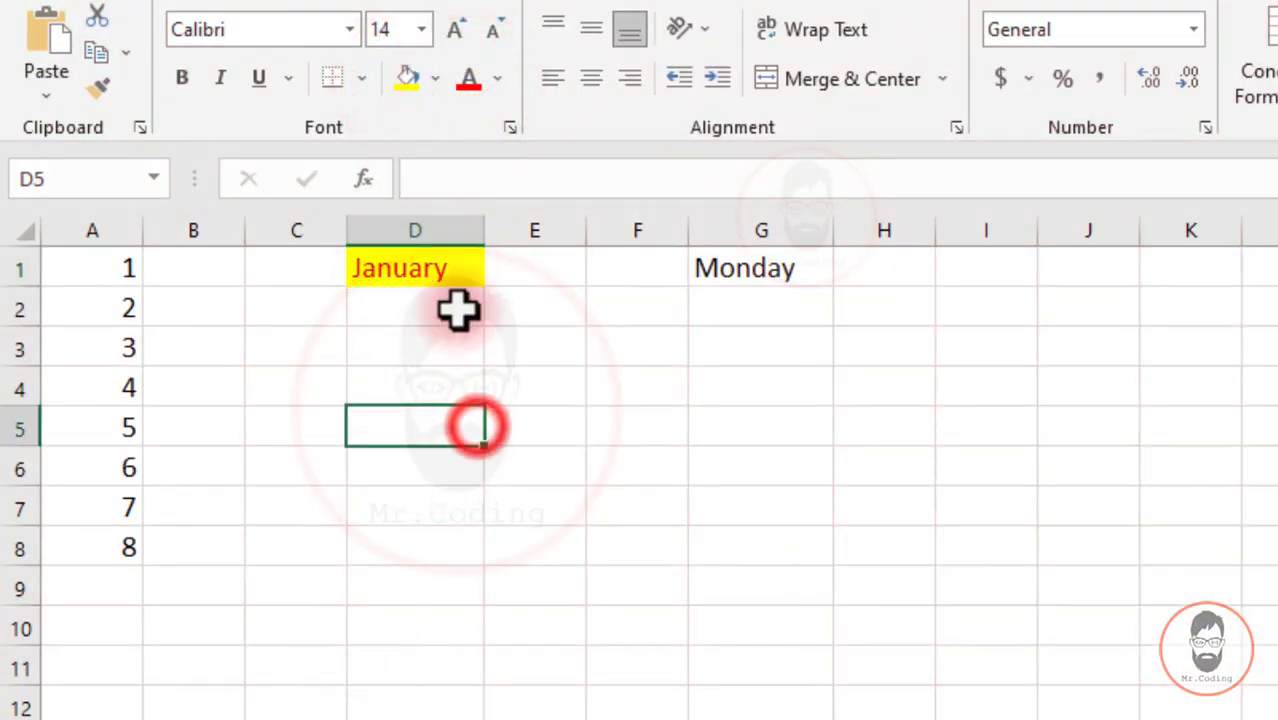
click(440, 270)
click(361, 78)
click(412, 350)
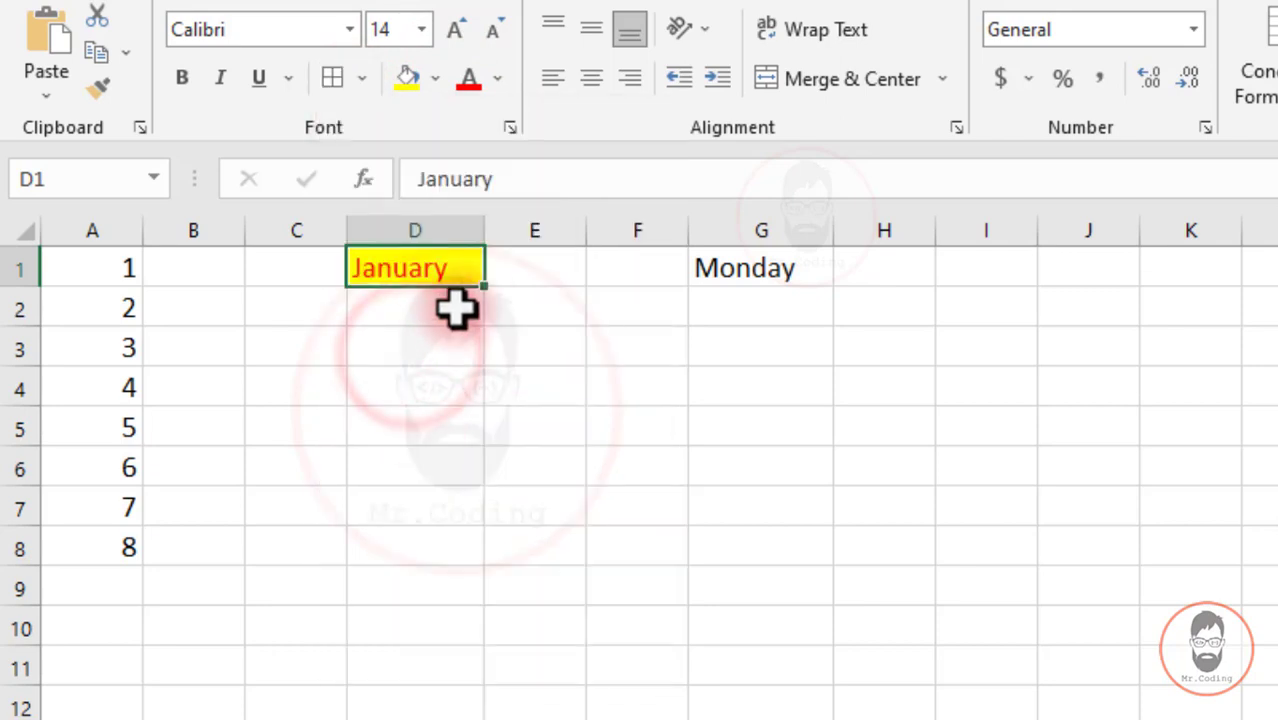
- Auto-fill the formatted January cell down to D12, change the fill to Fill Formatting Only, and undo it
drag(484, 286, 509, 708)
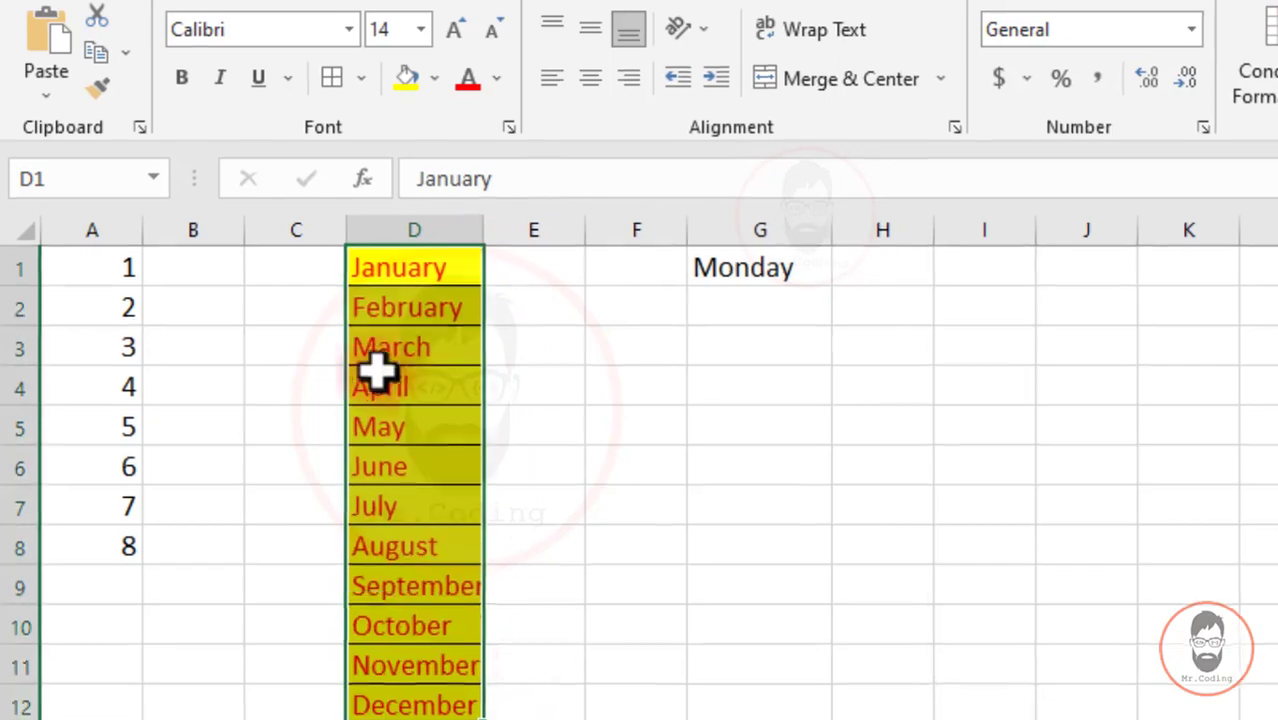
click(392, 379)
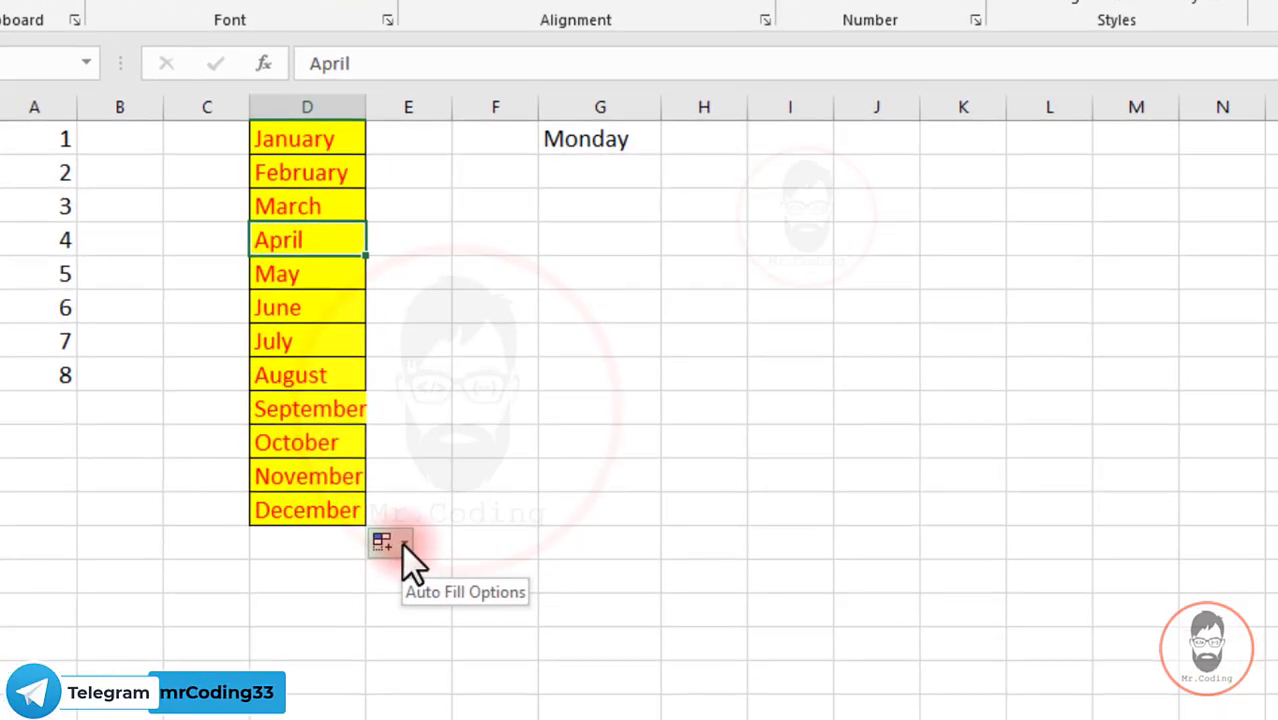
click(408, 587)
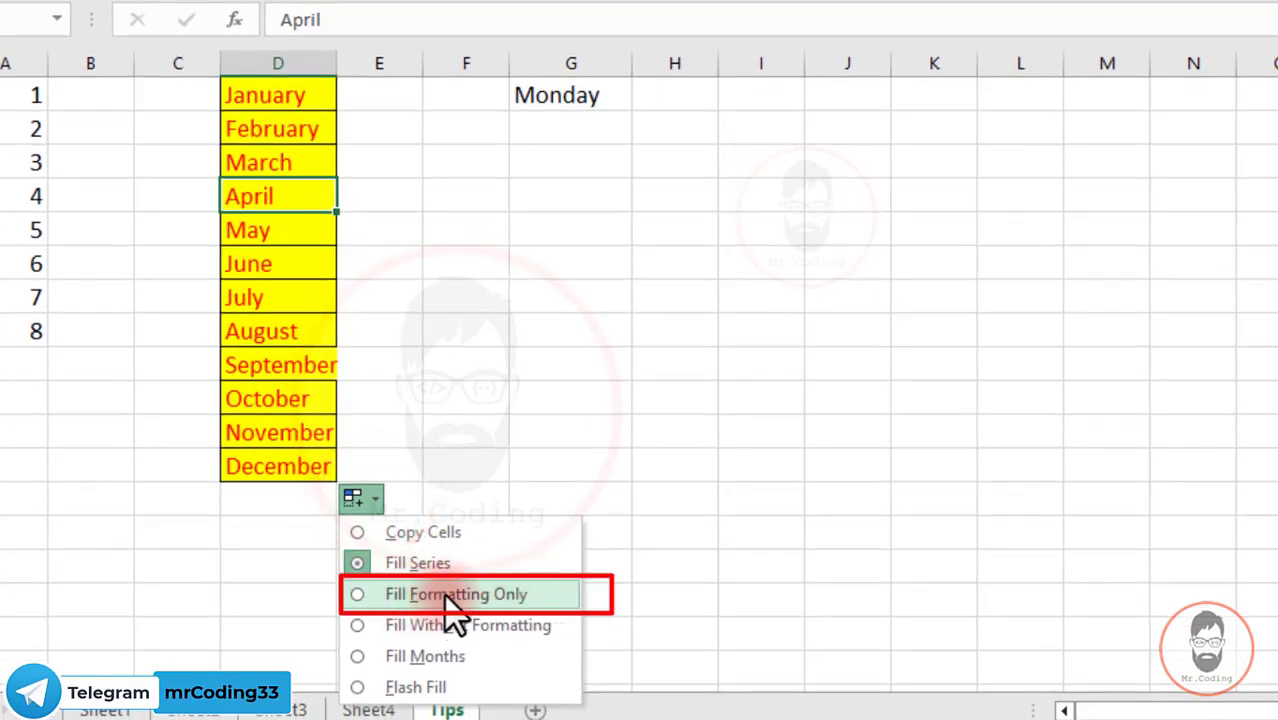
click(455, 598)
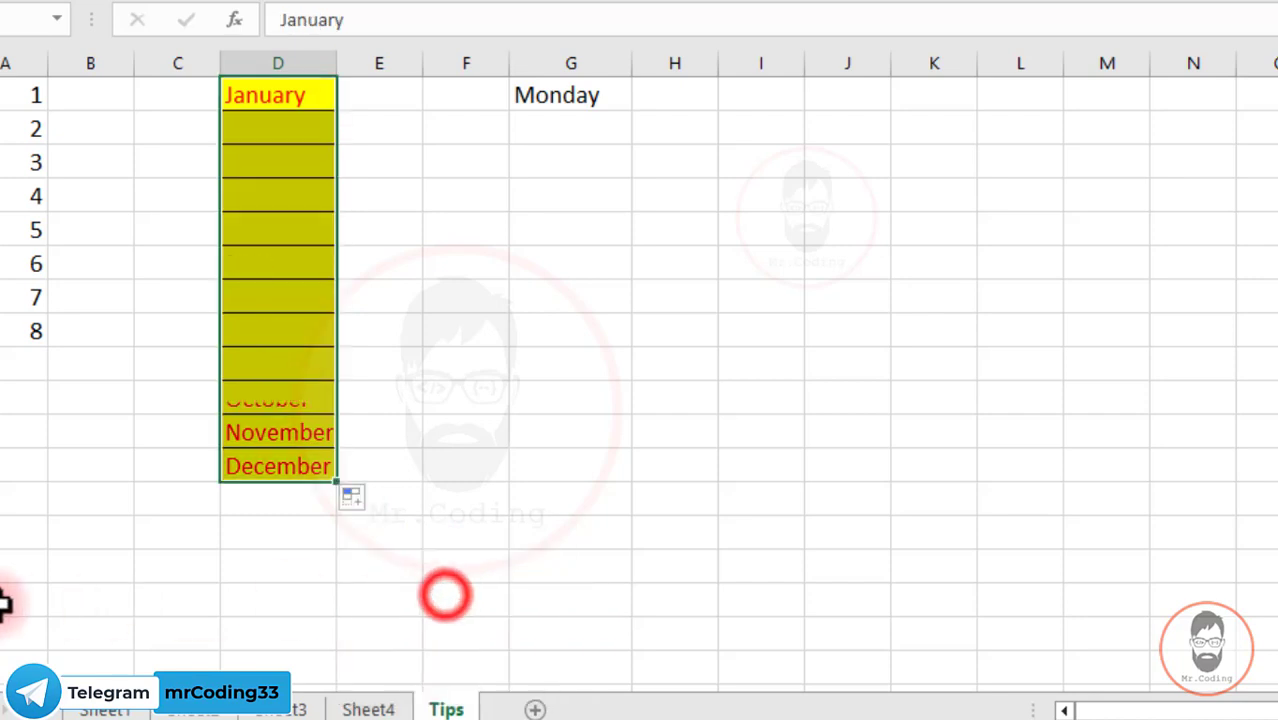
click(228, 363)
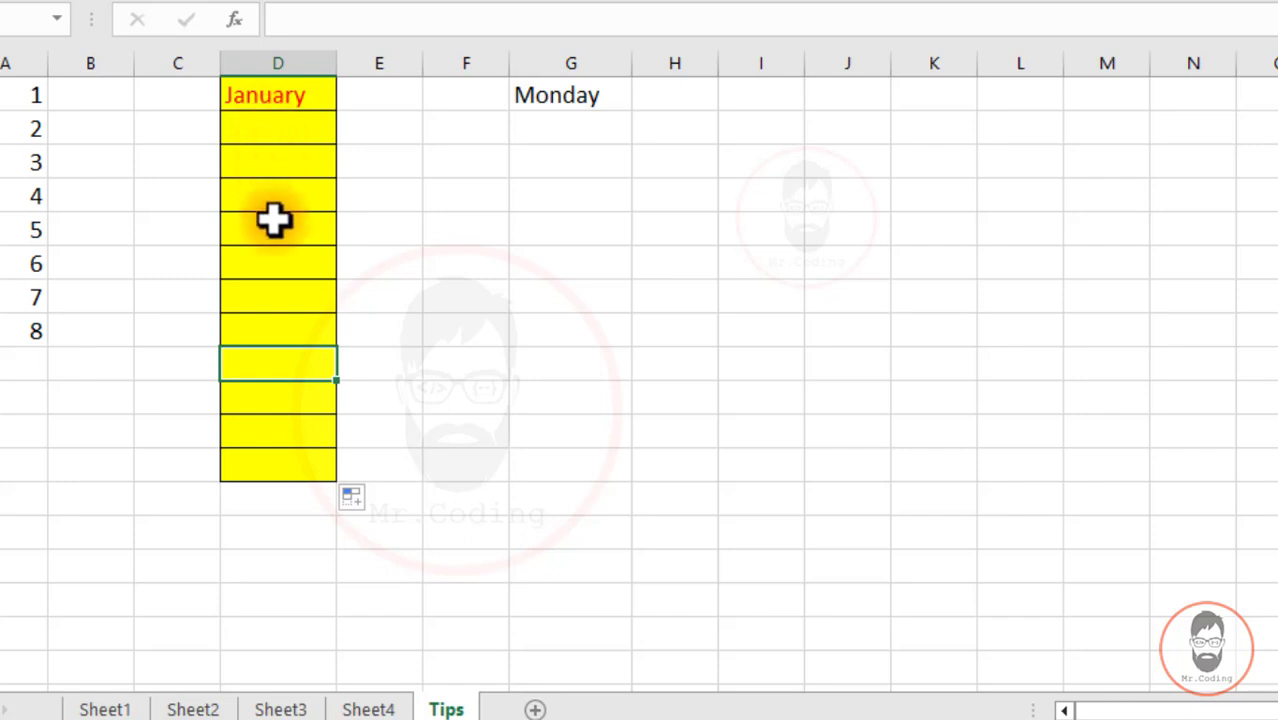
key(ctrl+z)
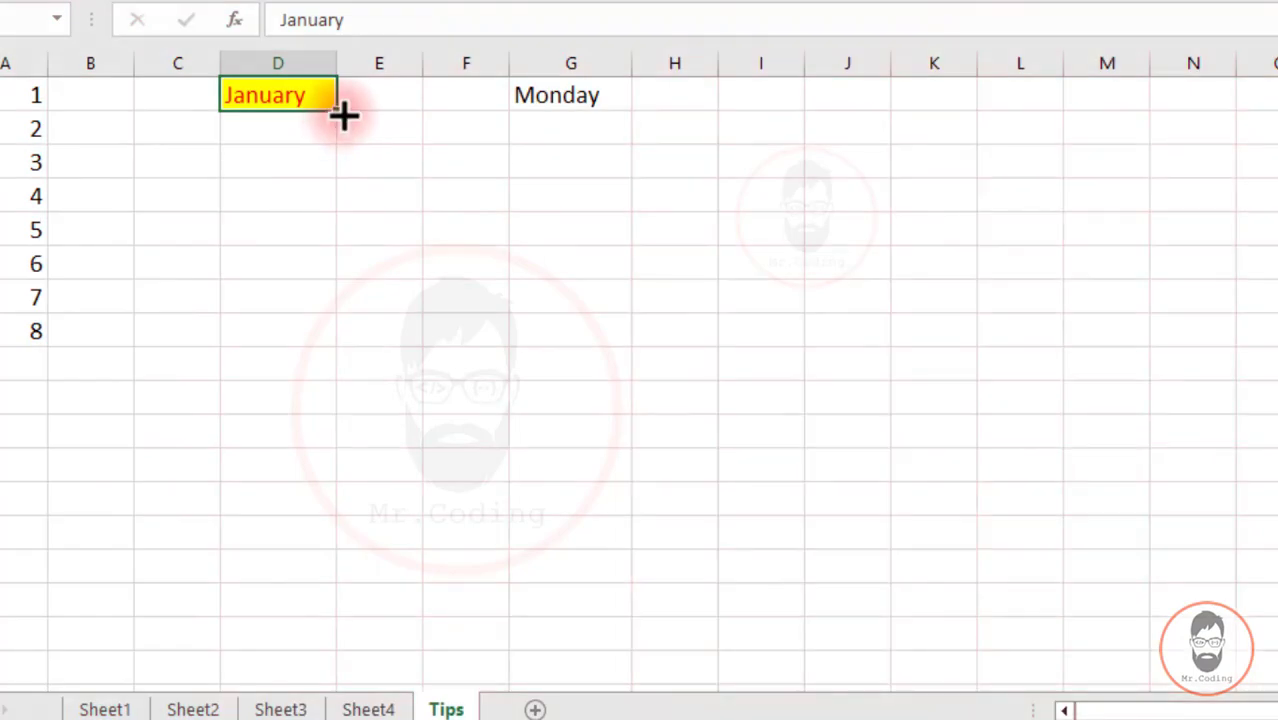
- Auto-fill the months with their formatting from D1 down to D12 and undo the fill
drag(338, 110, 345, 480)
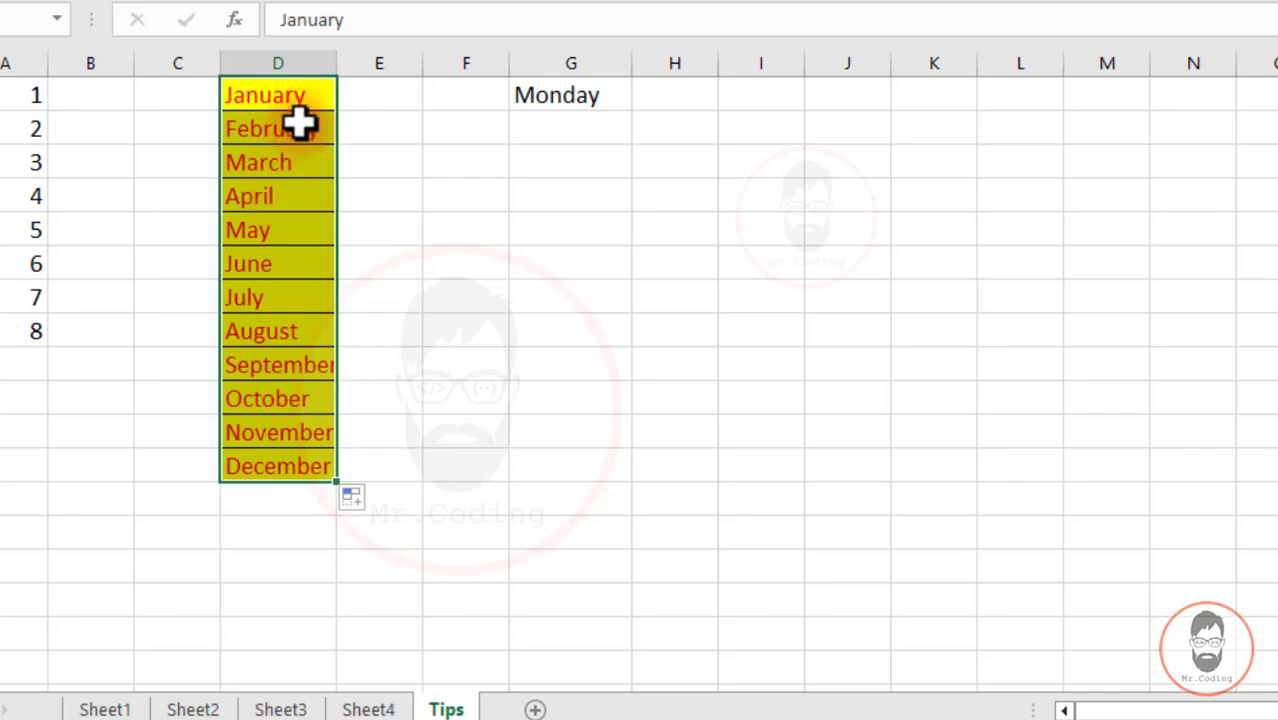
click(305, 90)
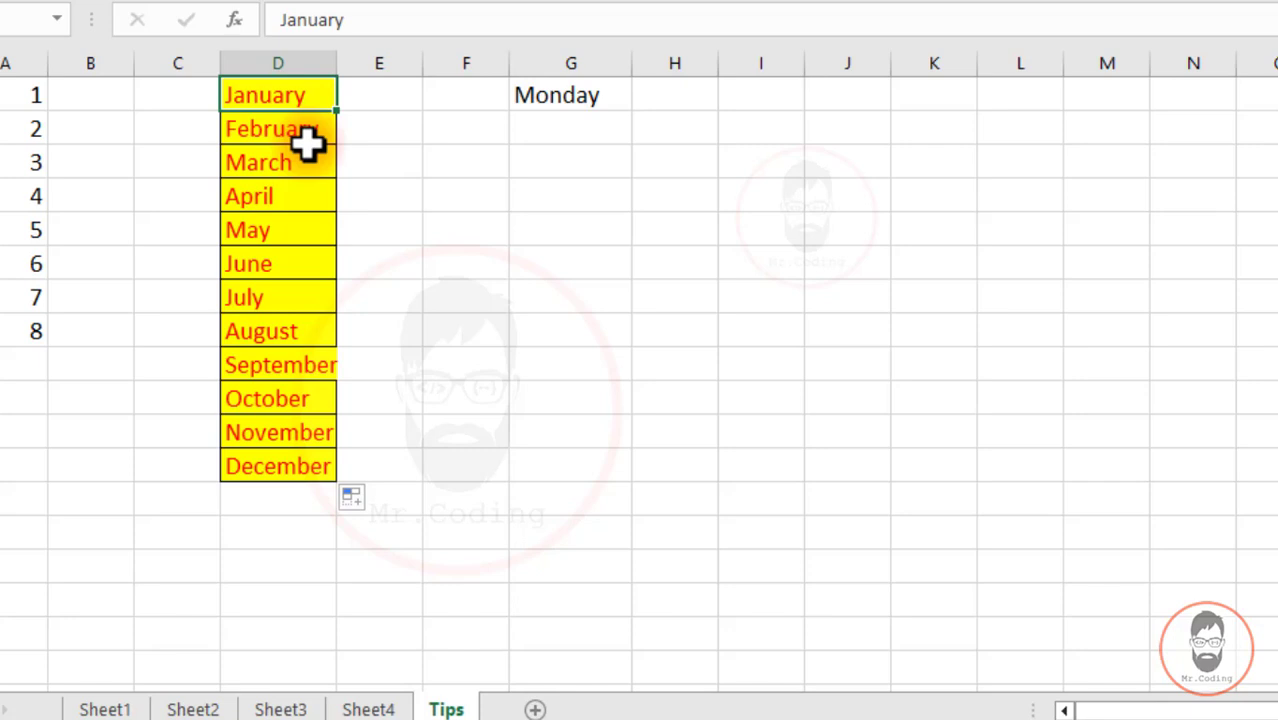
key(ctrl+z)
- Auto-fill the months from January in D1 down to December in D12 and change the fill to Fill Without Formatting
drag(336, 112, 365, 470)
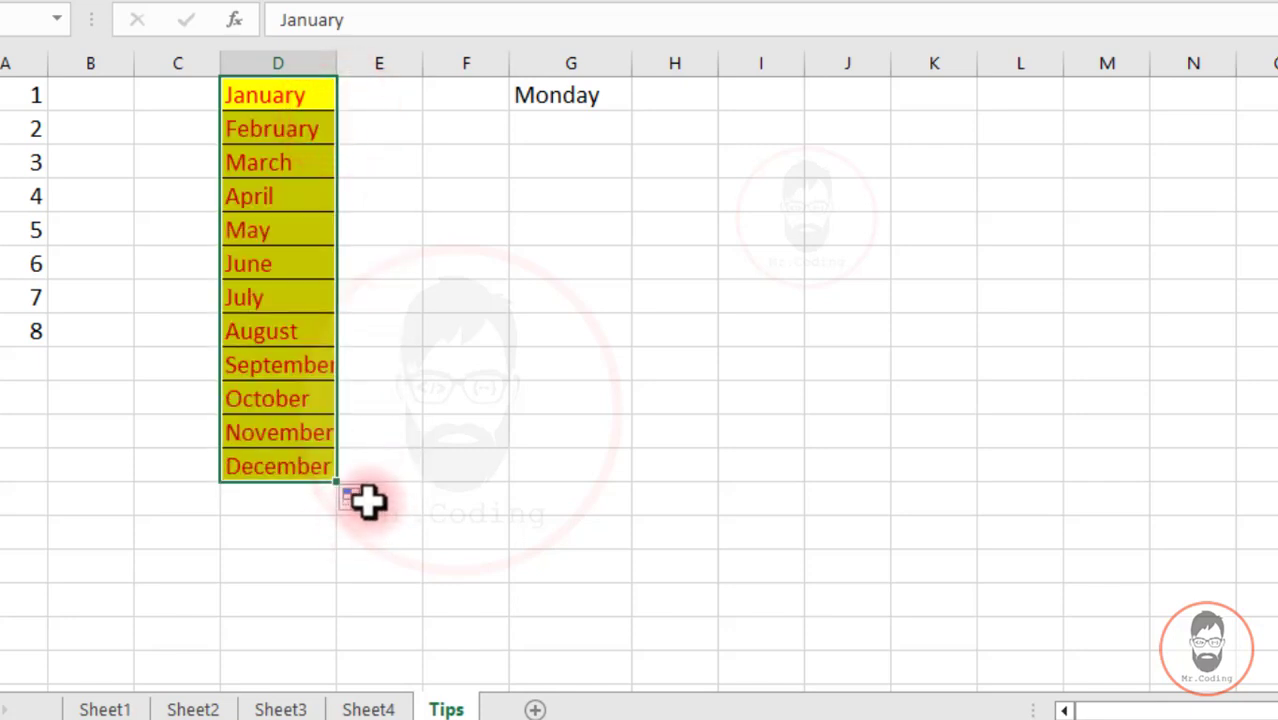
click(371, 497)
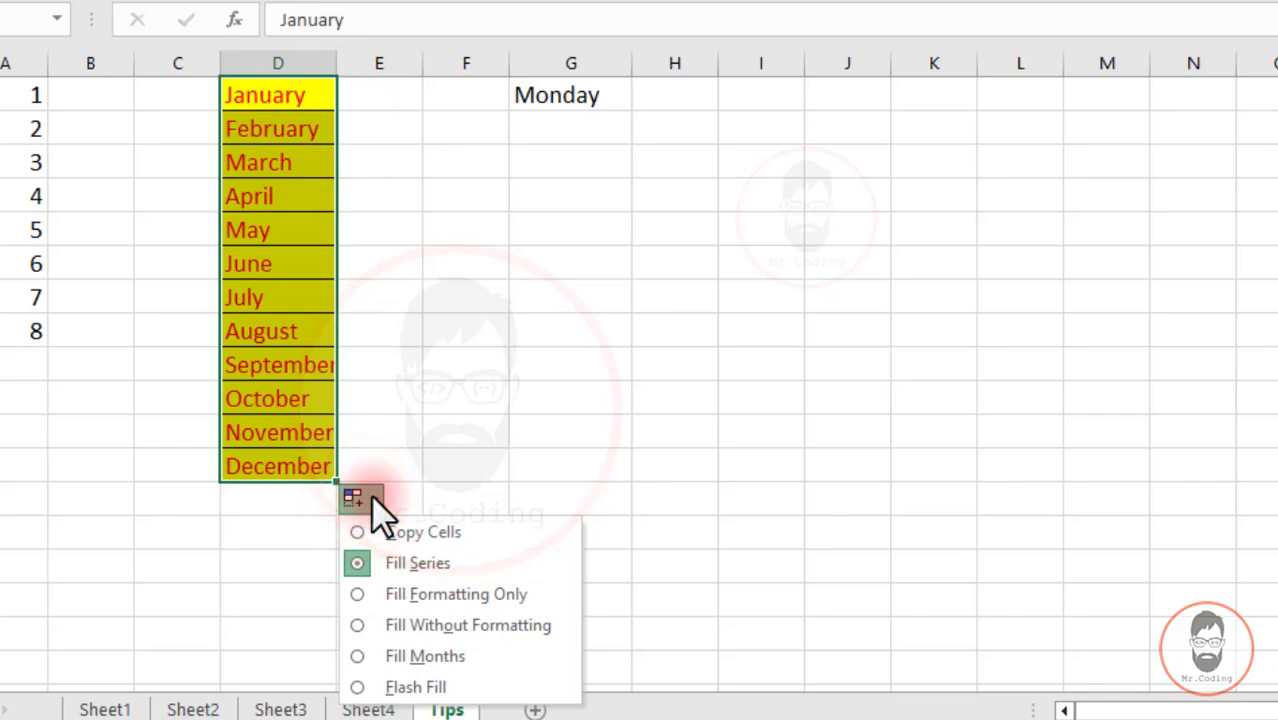
click(478, 625)
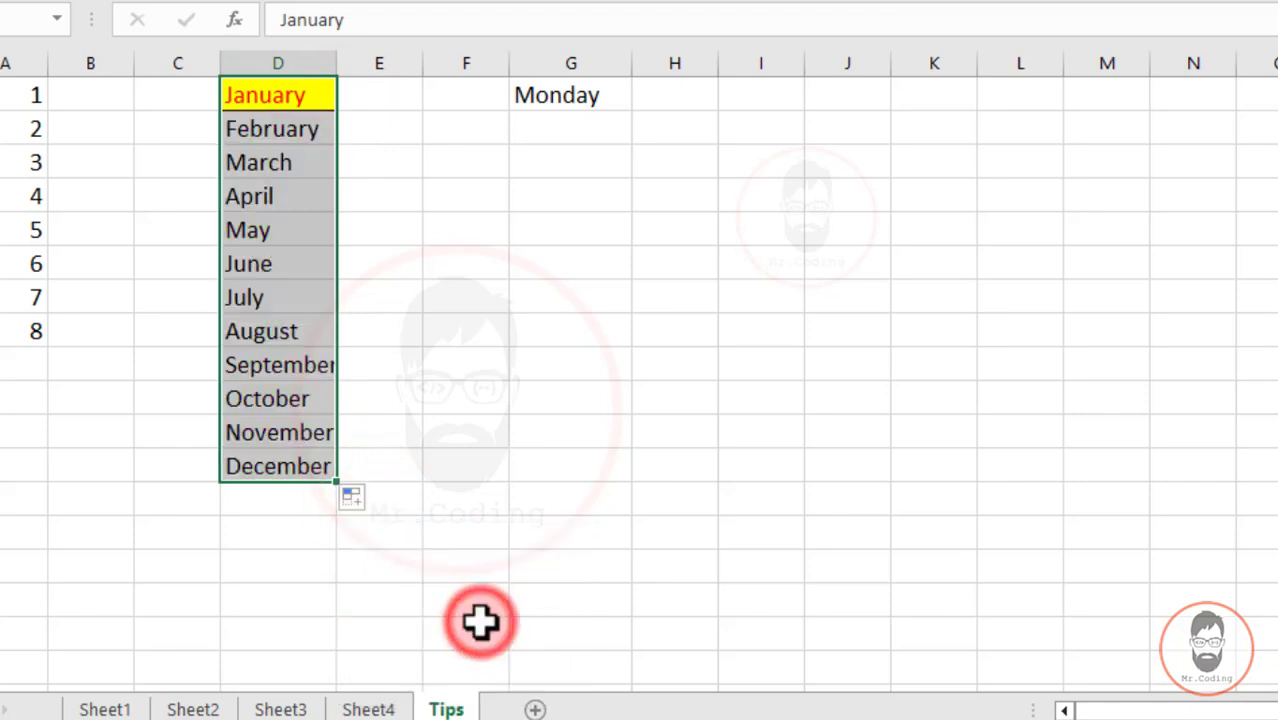
click(308, 333)
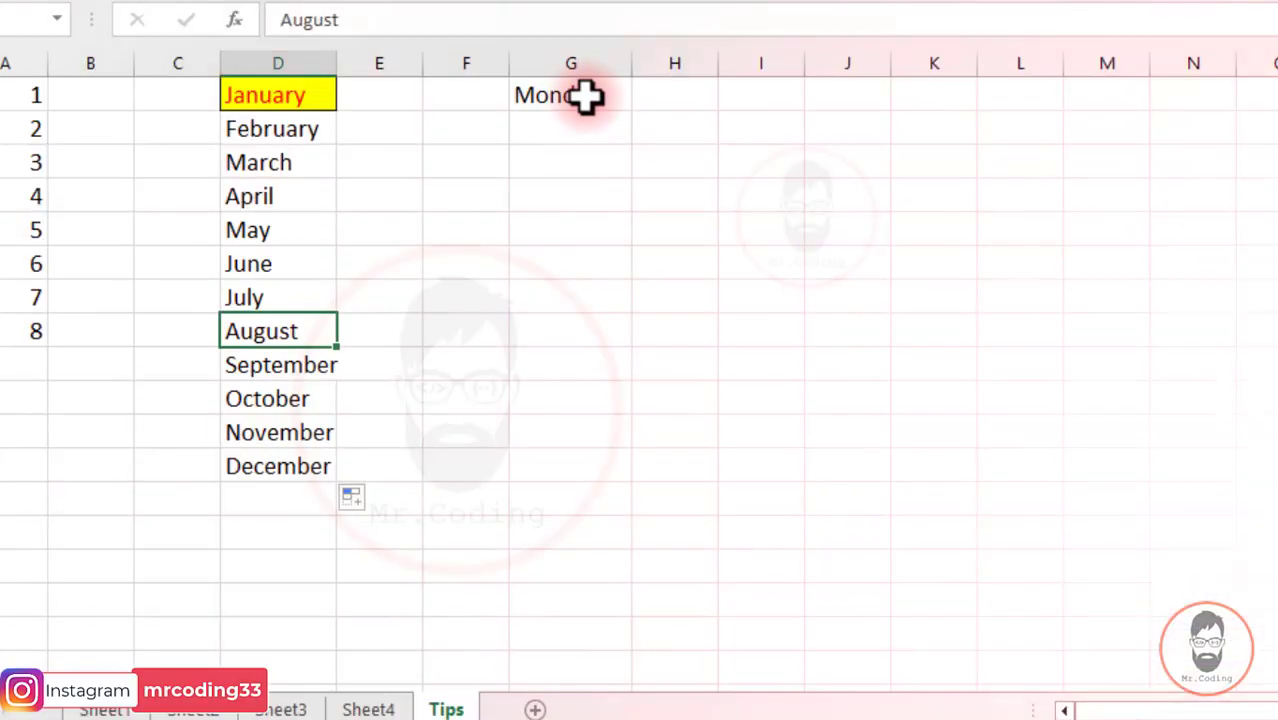
- Auto-fill the day names from Monday in cell G1 down to G14
click(600, 98)
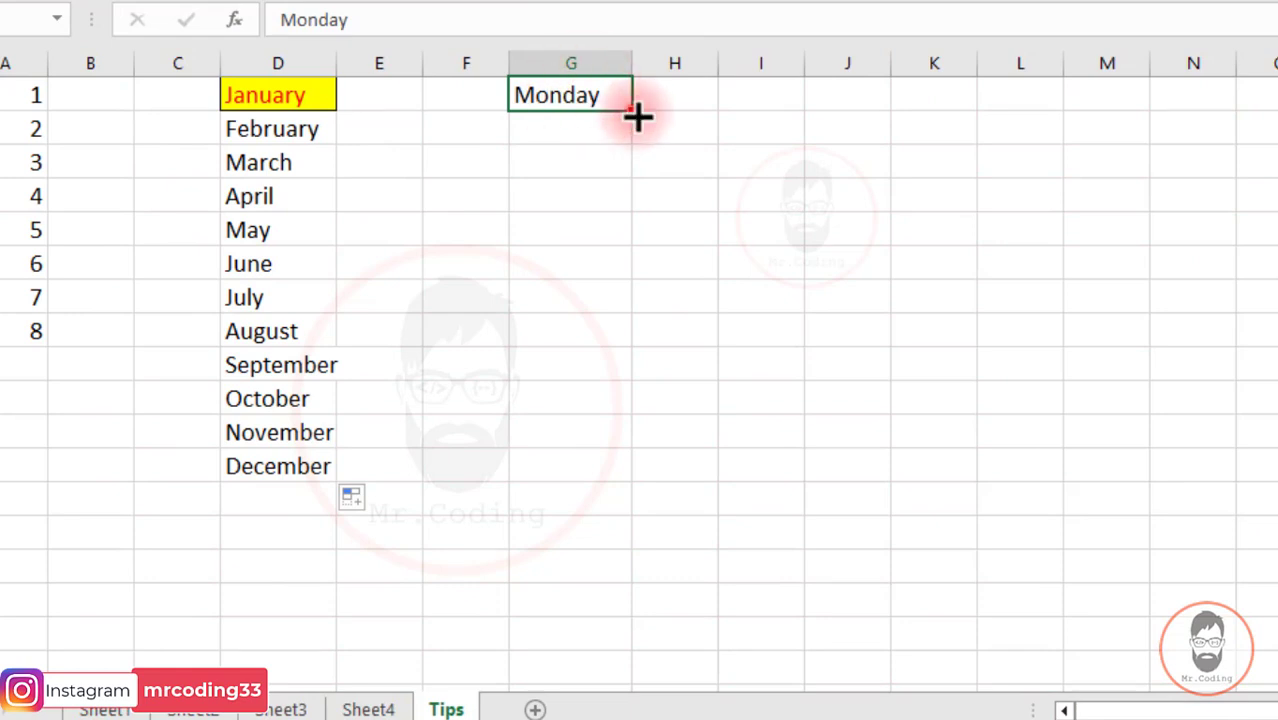
drag(637, 117, 625, 536)
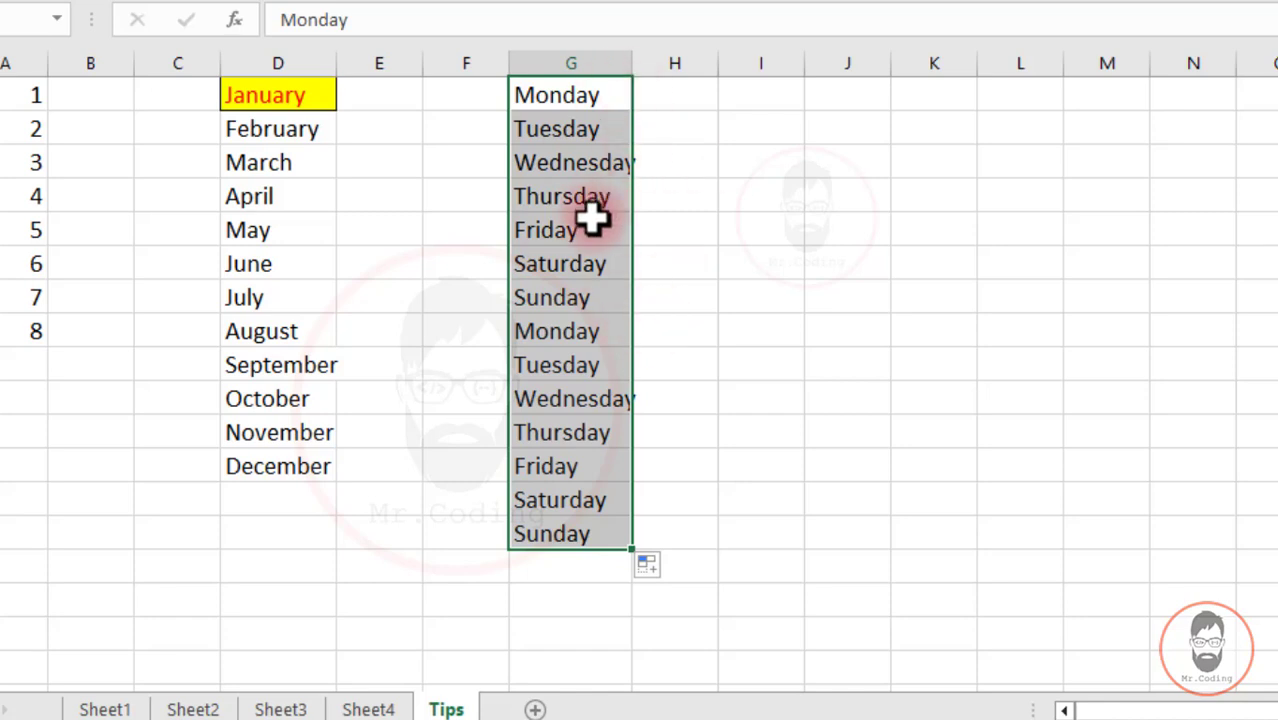
- Change the auto-filled day names in G1:G14 to the Fill Weekdays option
click(656, 565)
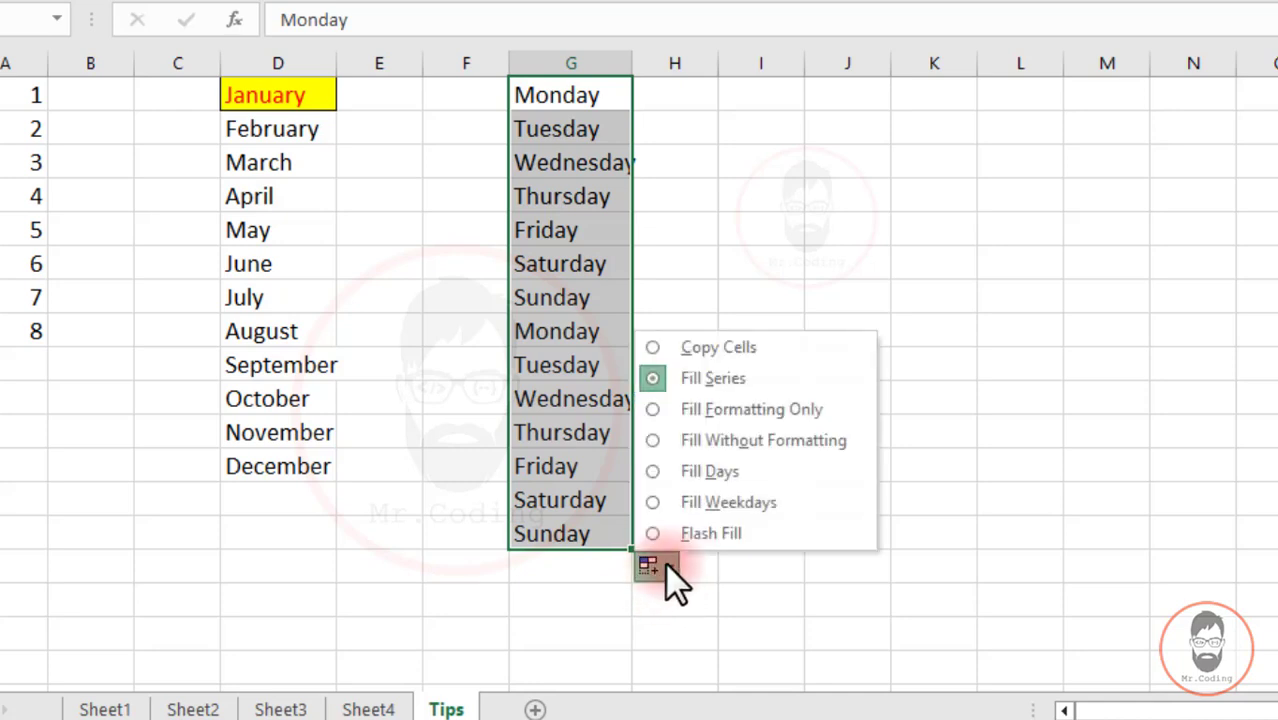
click(725, 502)
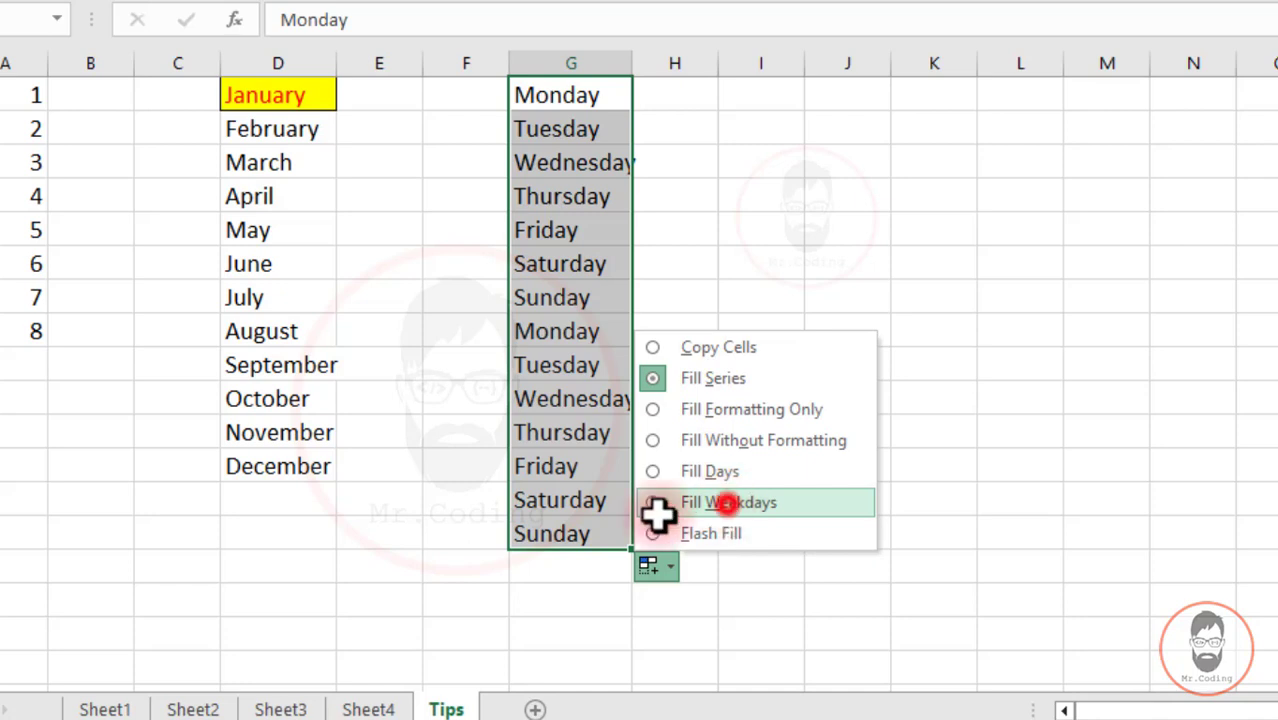
click(540, 420)
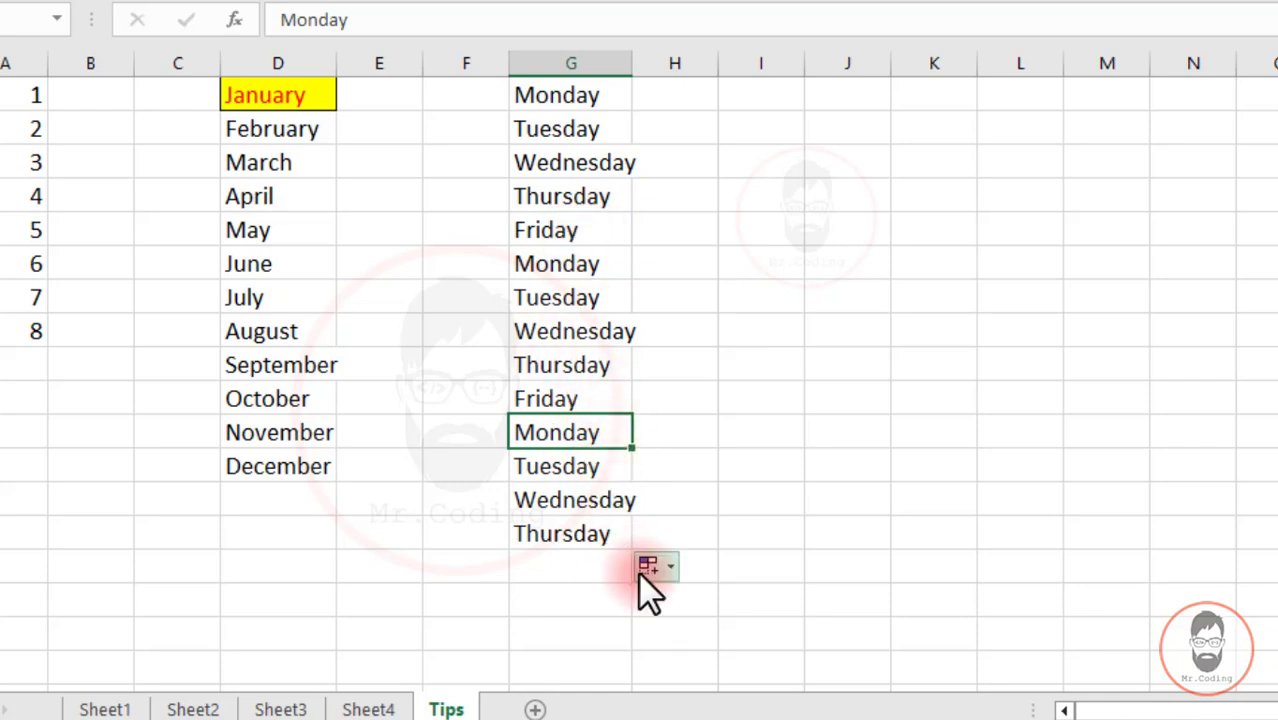
- Switch the day-name fill in column G to Fill Days, then back to Fill Weekdays
click(670, 566)
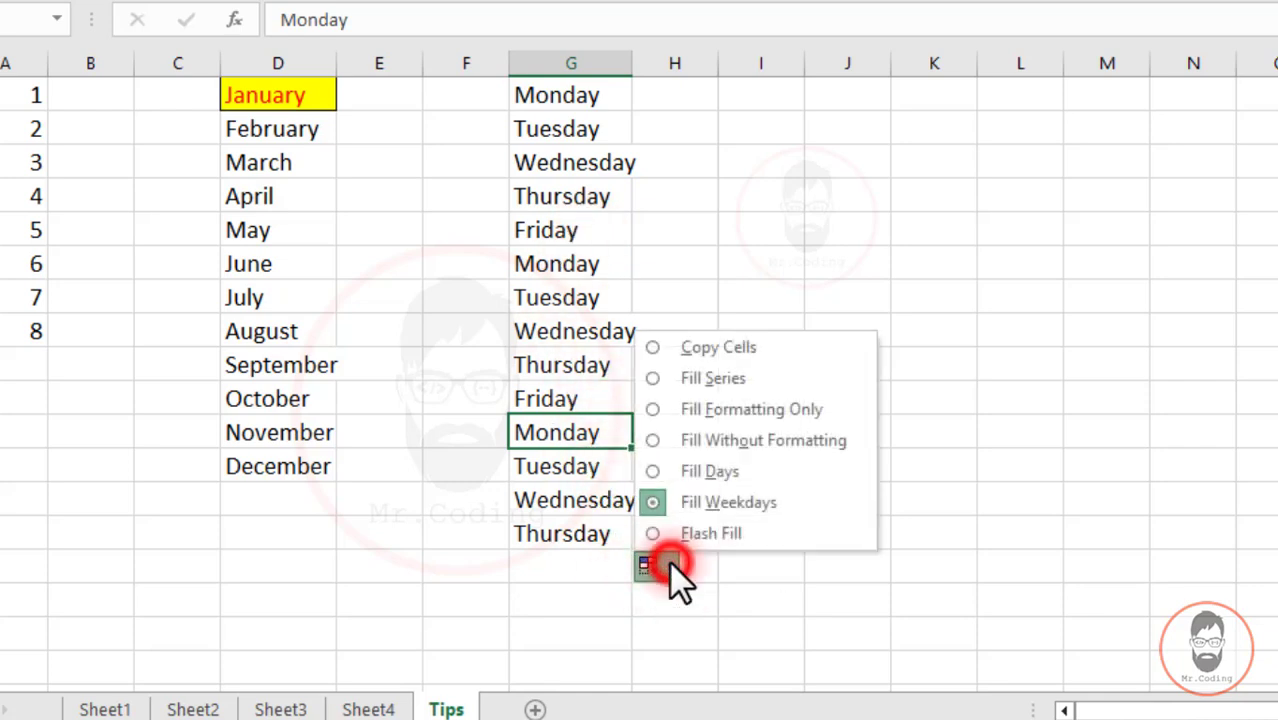
click(703, 472)
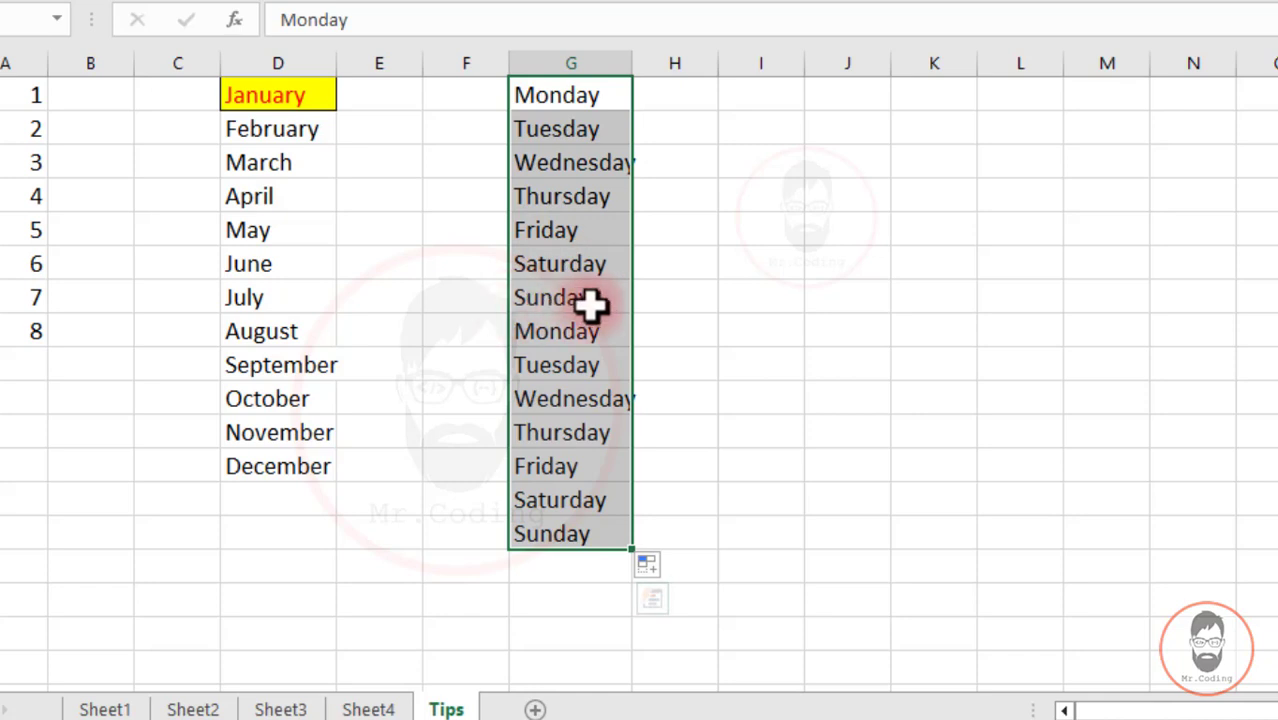
click(654, 562)
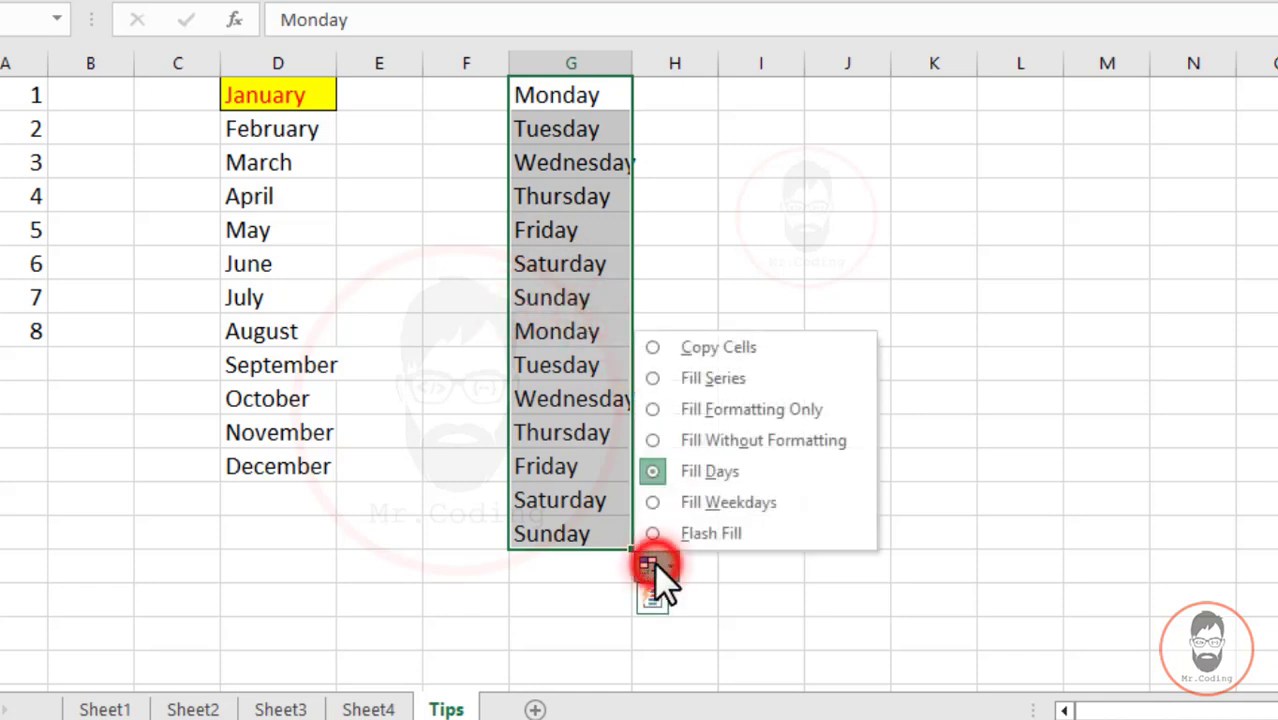
click(769, 501)
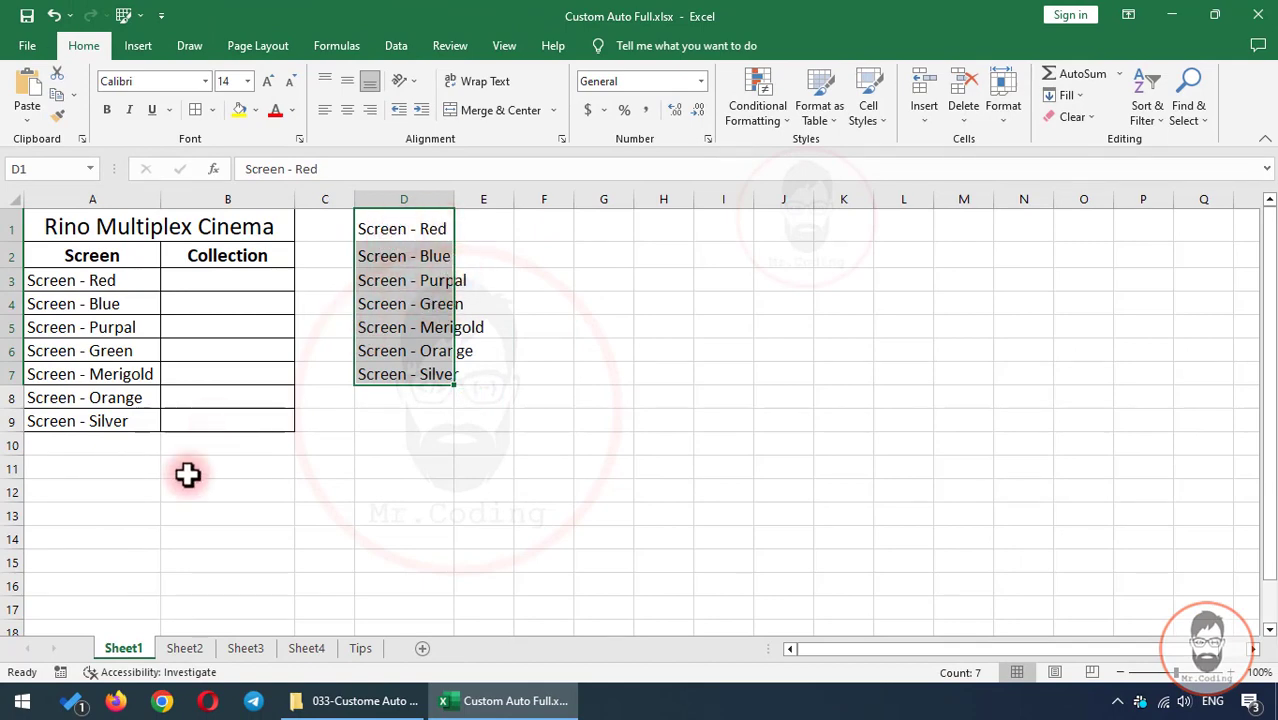
- Open a new blank Excel workbook and place it as a smaller window beside the screen list in Custom Auto Full.xlsx
click(22, 700)
scroll(137, 380, down, 5)
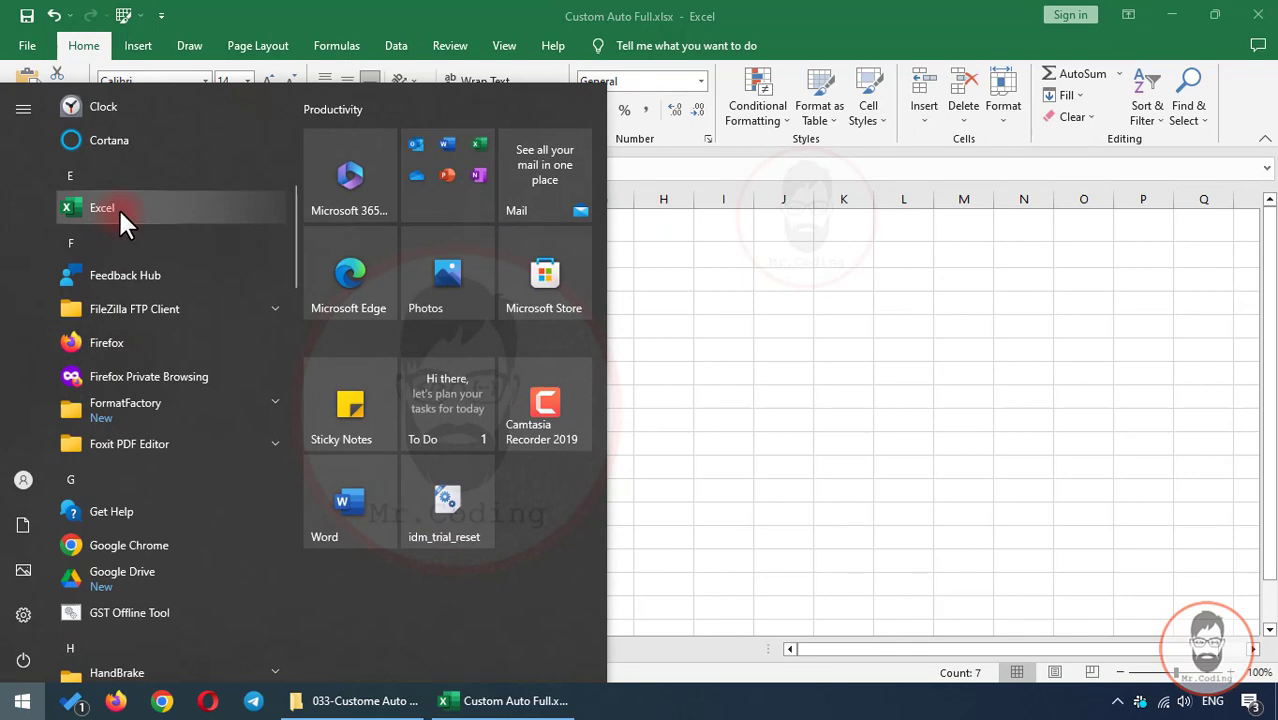
click(118, 207)
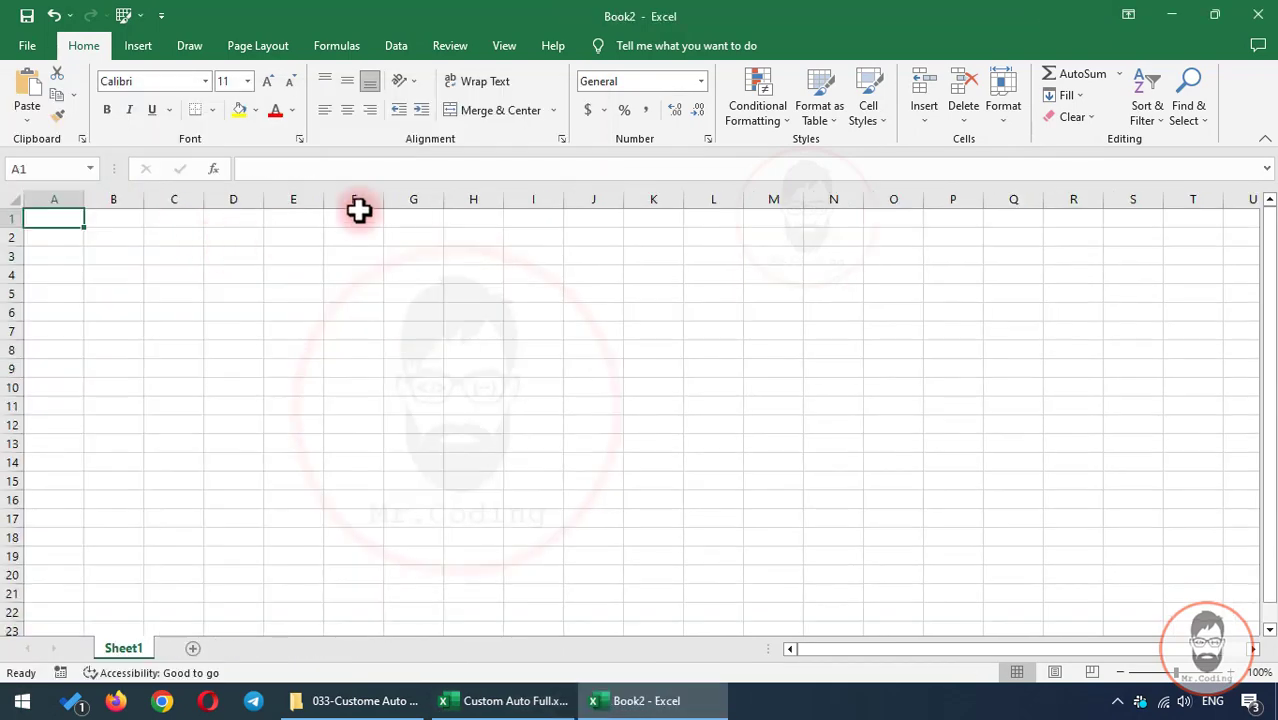
click(1213, 15)
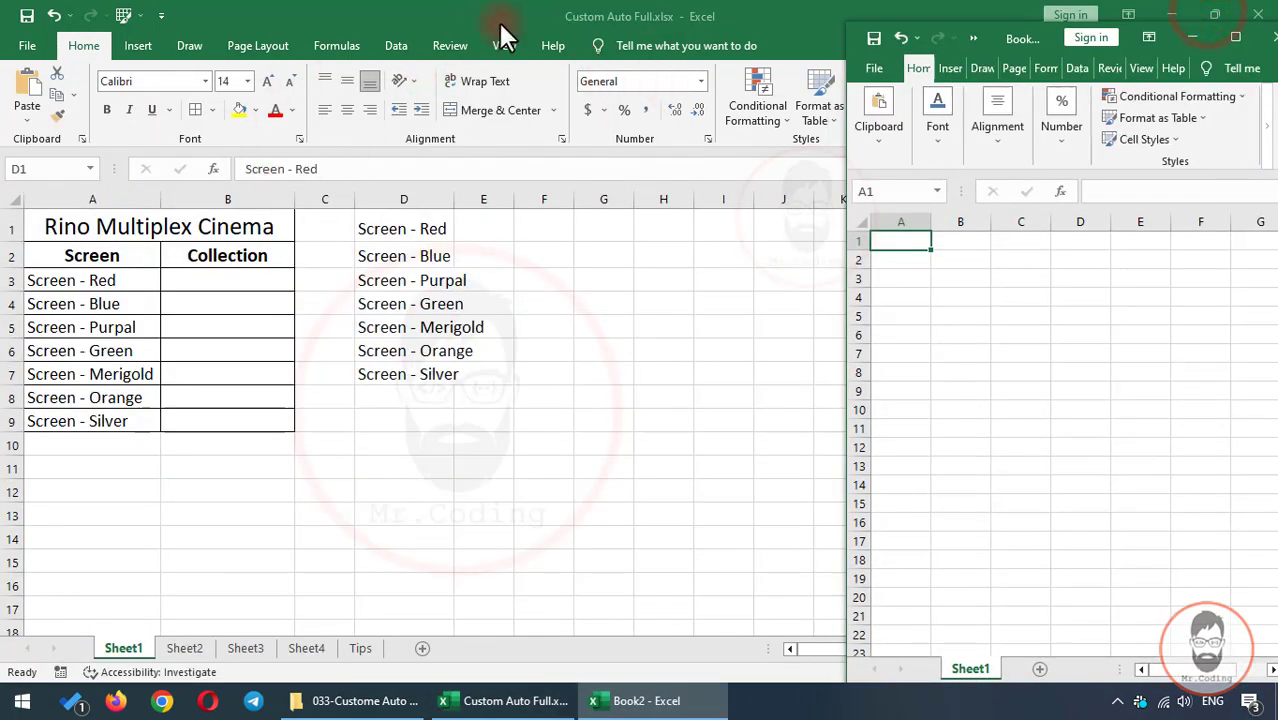
click(528, 16)
click(648, 701)
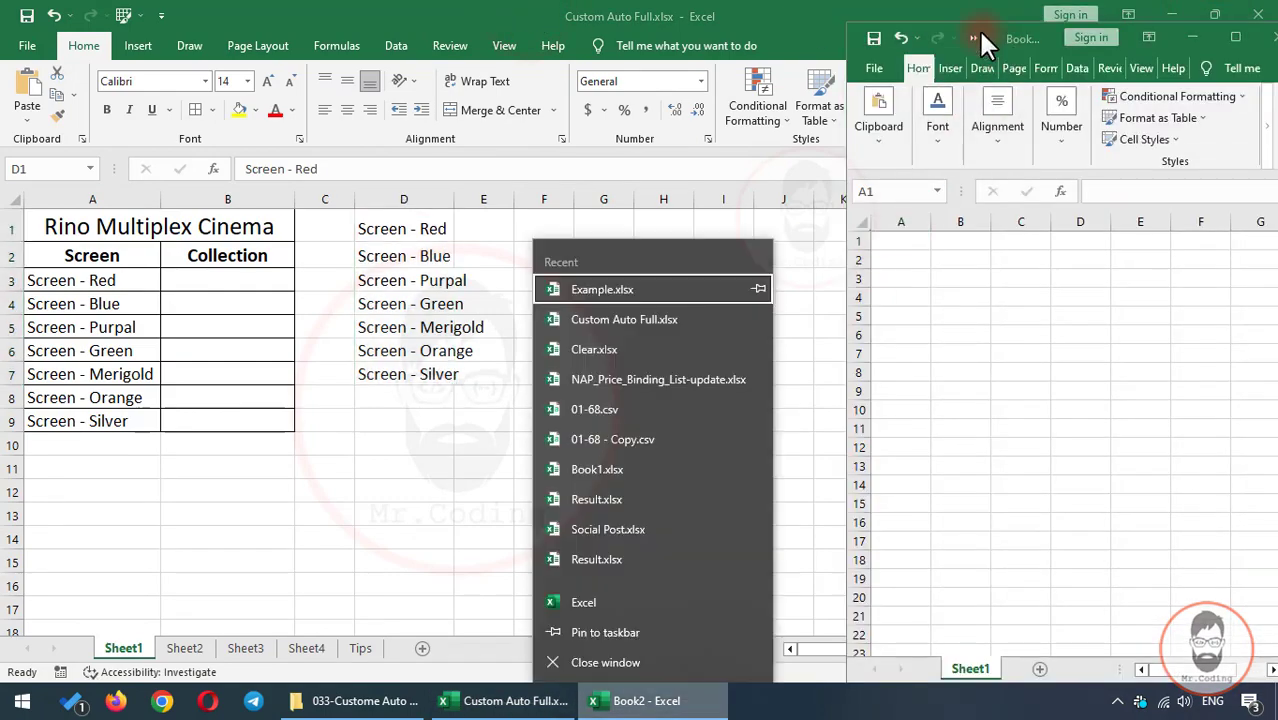
click(973, 37)
drag(1014, 36, 745, 44)
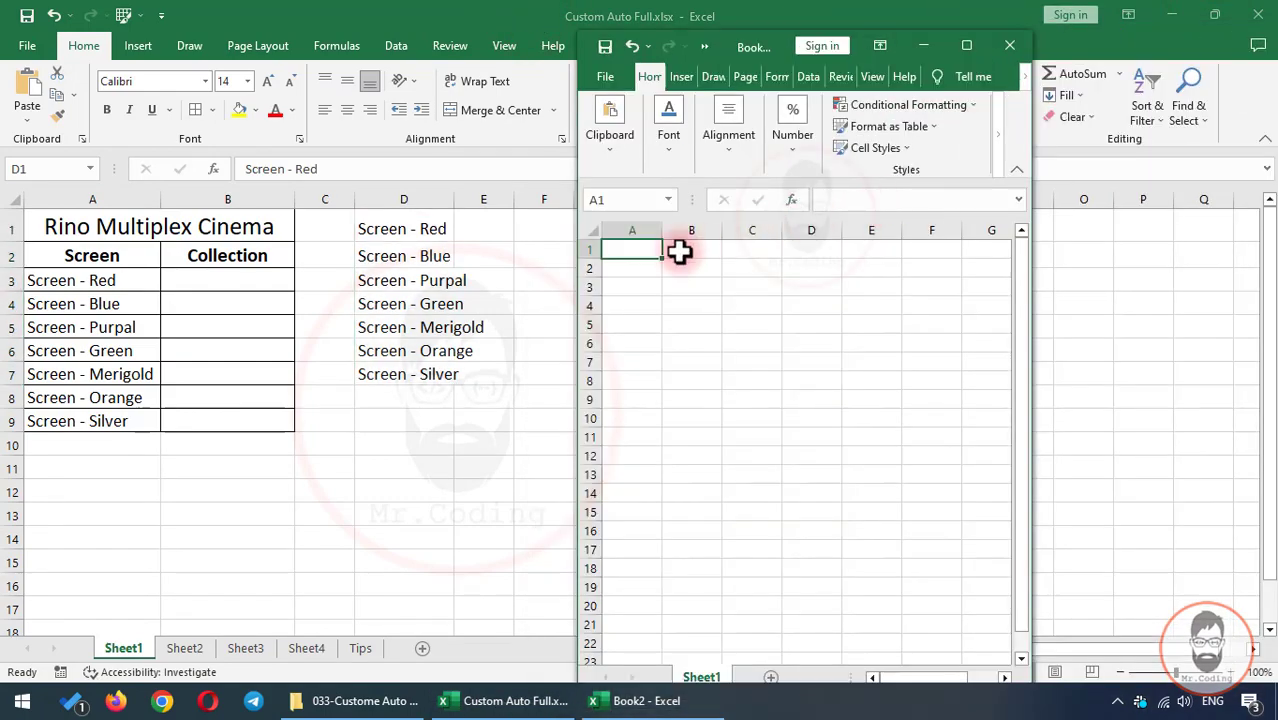
- Enter Screen - Red in cell A1 of the new workbook, auto-fill the custom list down to A7, and minimize the workbook window
text(Screen -)
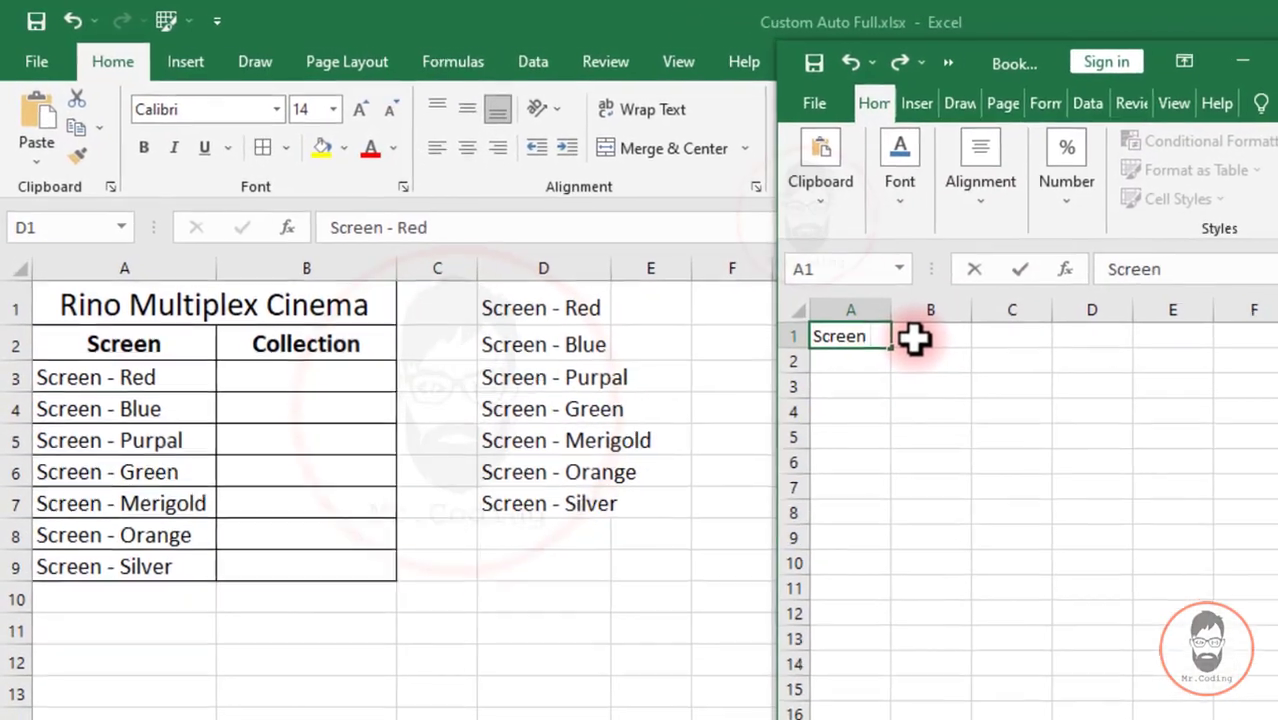
click(935, 388)
drag(894, 311, 951, 505)
click(900, 339)
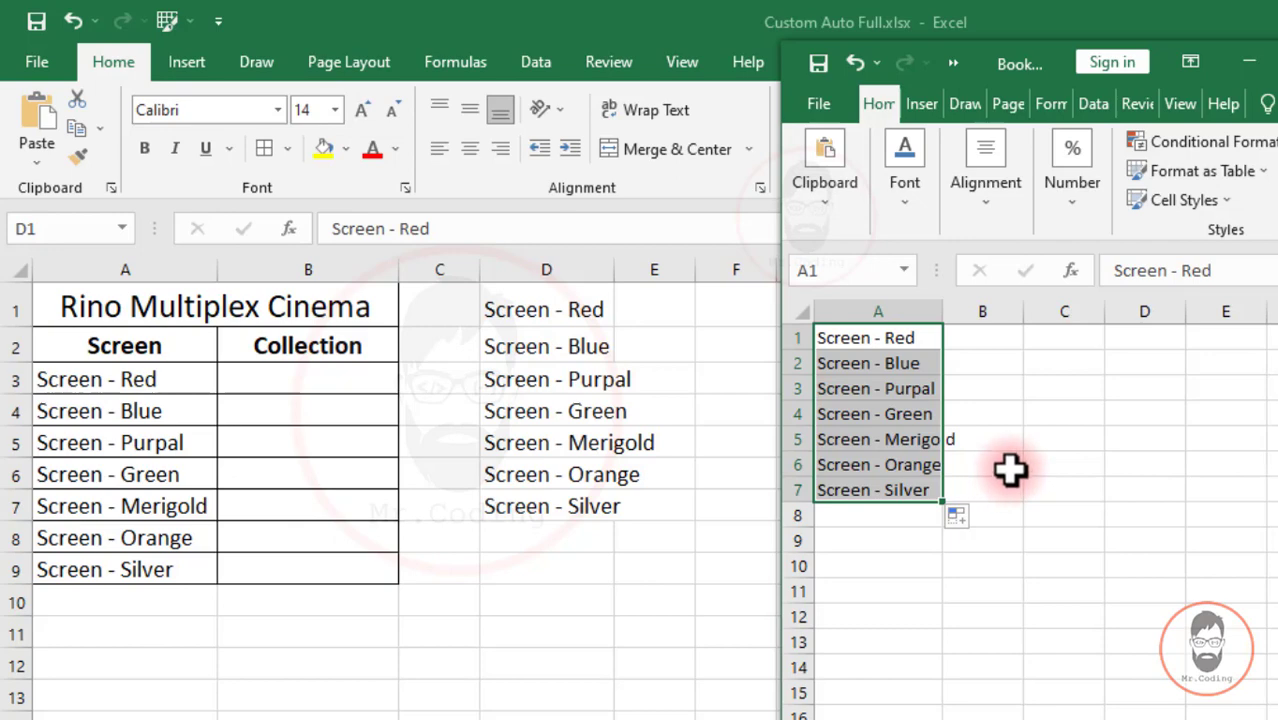
click(1263, 67)
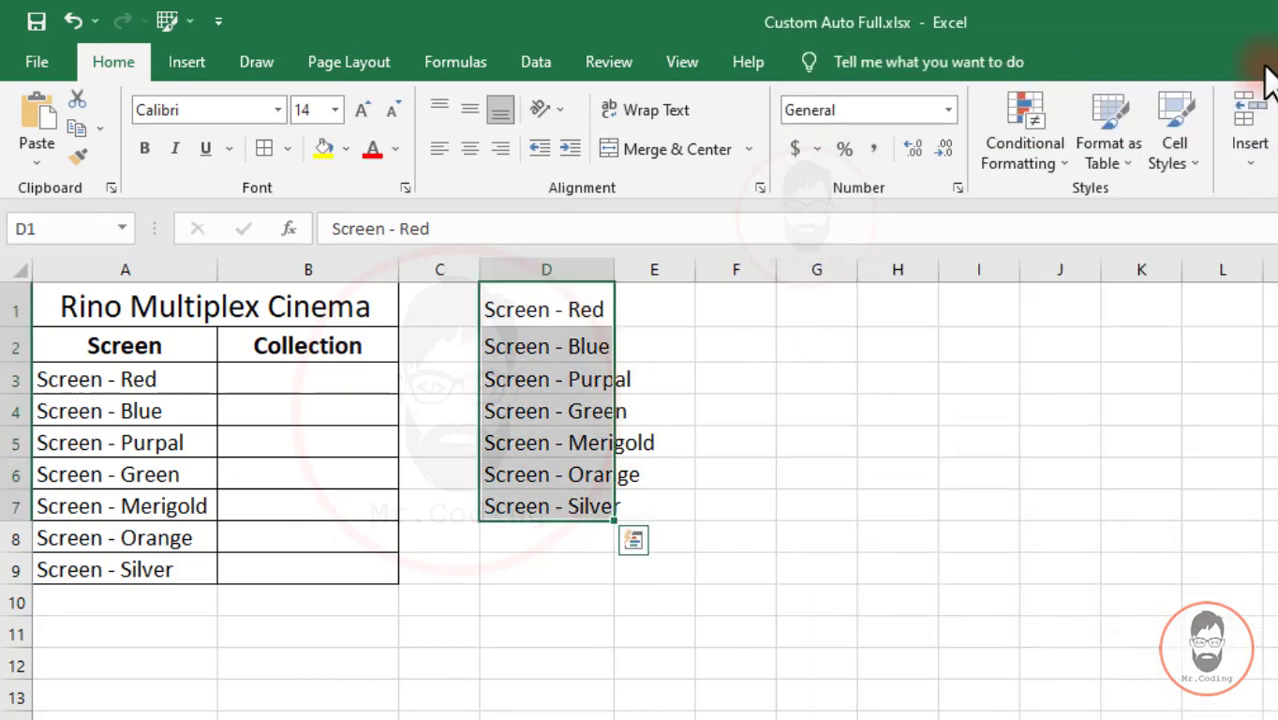